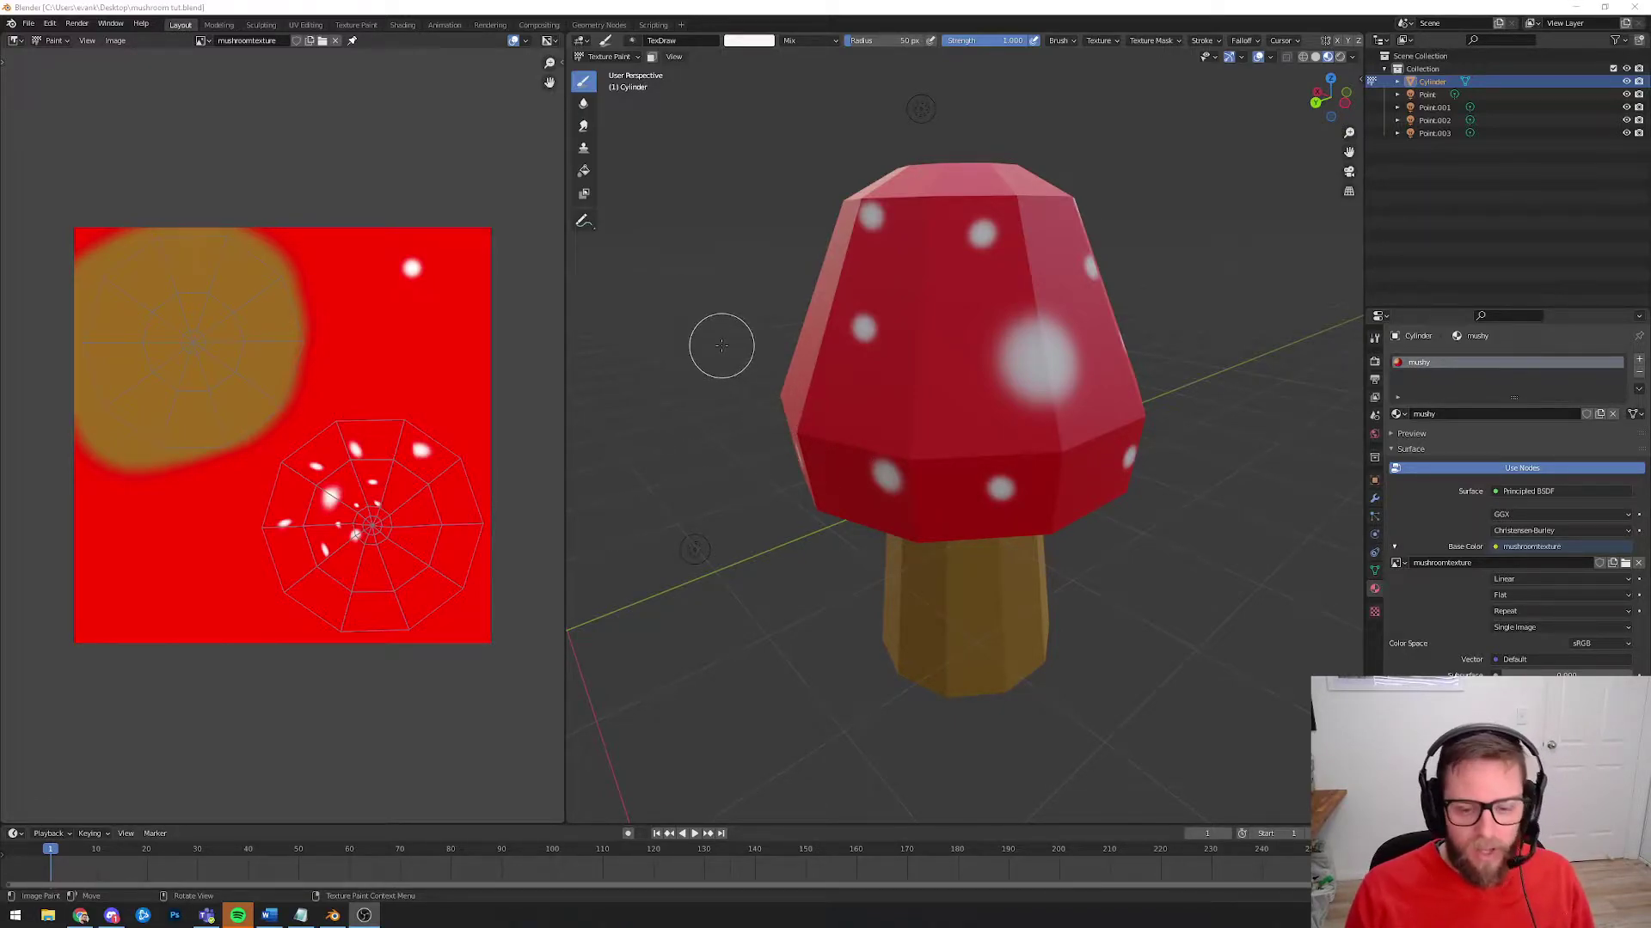
# Step: Widen the 3D viewport beside the image editor and switch it from Texture Paint to Object Mode
pyautogui.click(607, 57)
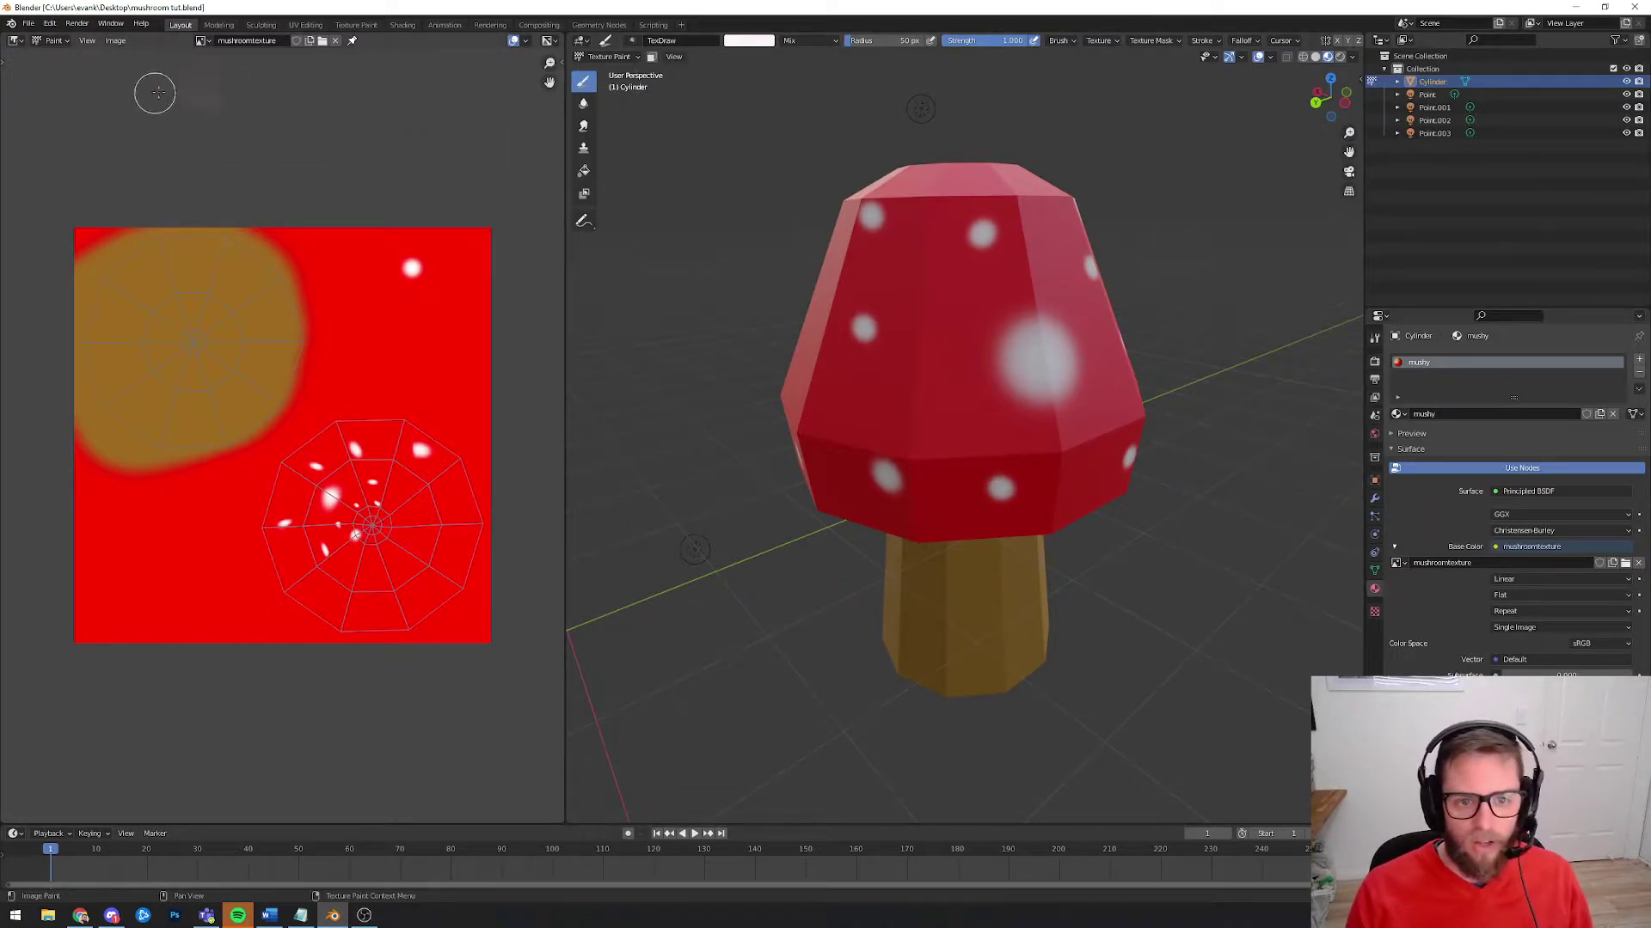
pyautogui.moveTo(566, 234); pyautogui.dragTo(303, 251)
pyautogui.click(345, 57)
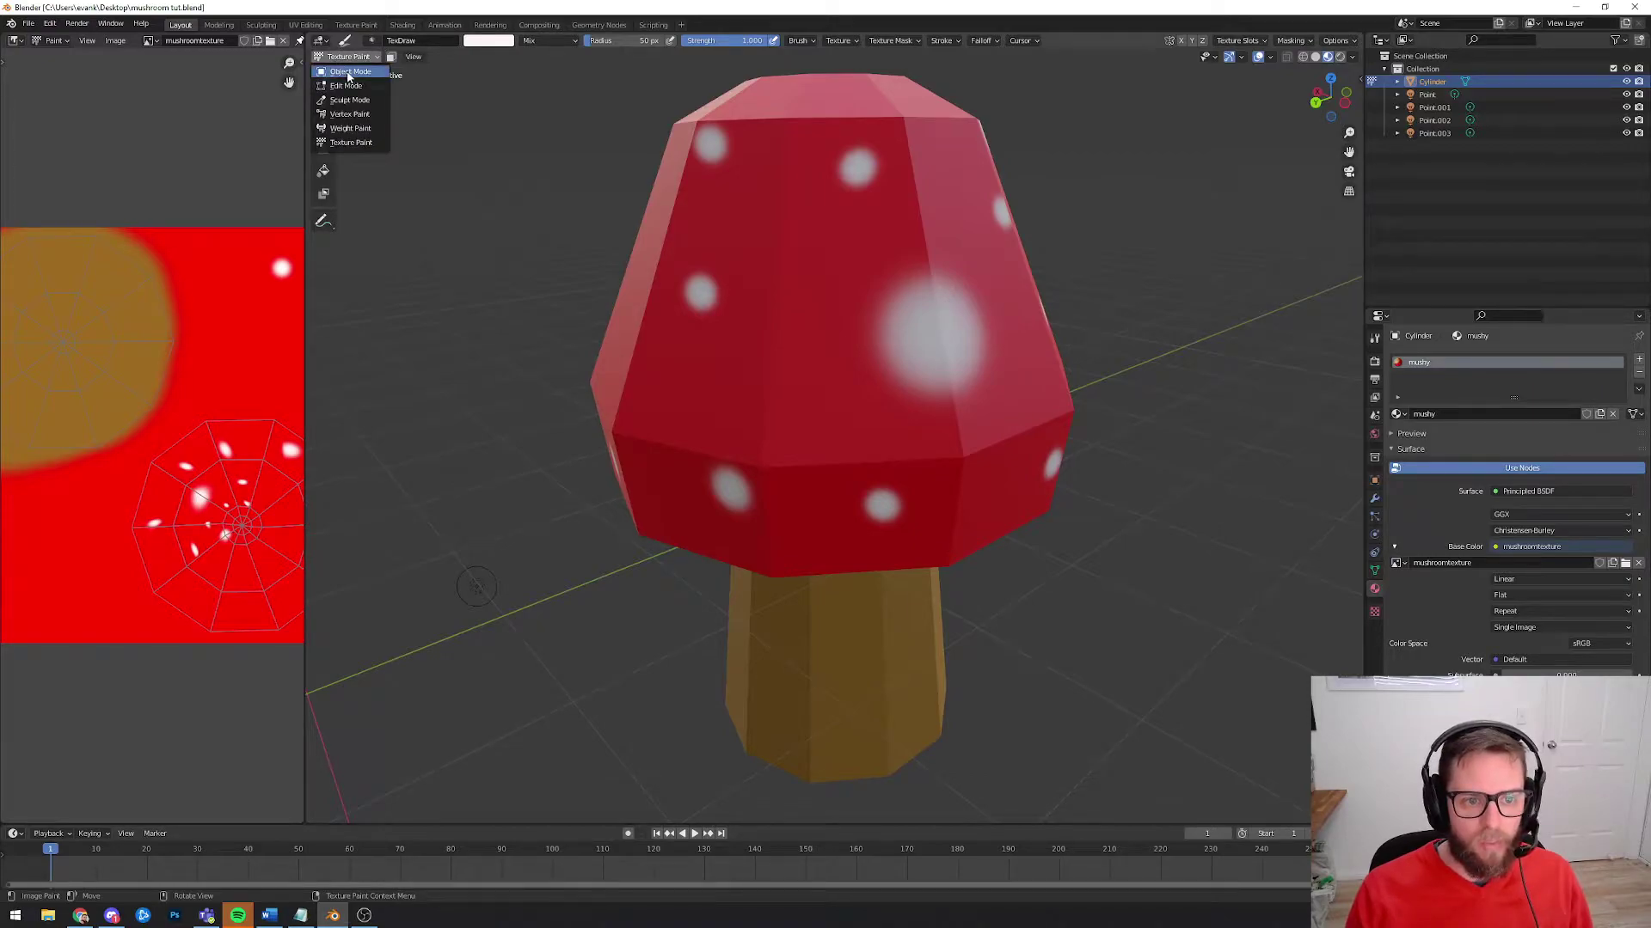
pyautogui.click(349, 73)
# Step: Inspect the point lights placed around the mushroom by selecting several of them in turn
pyautogui.scroll(-6, 945, 326)
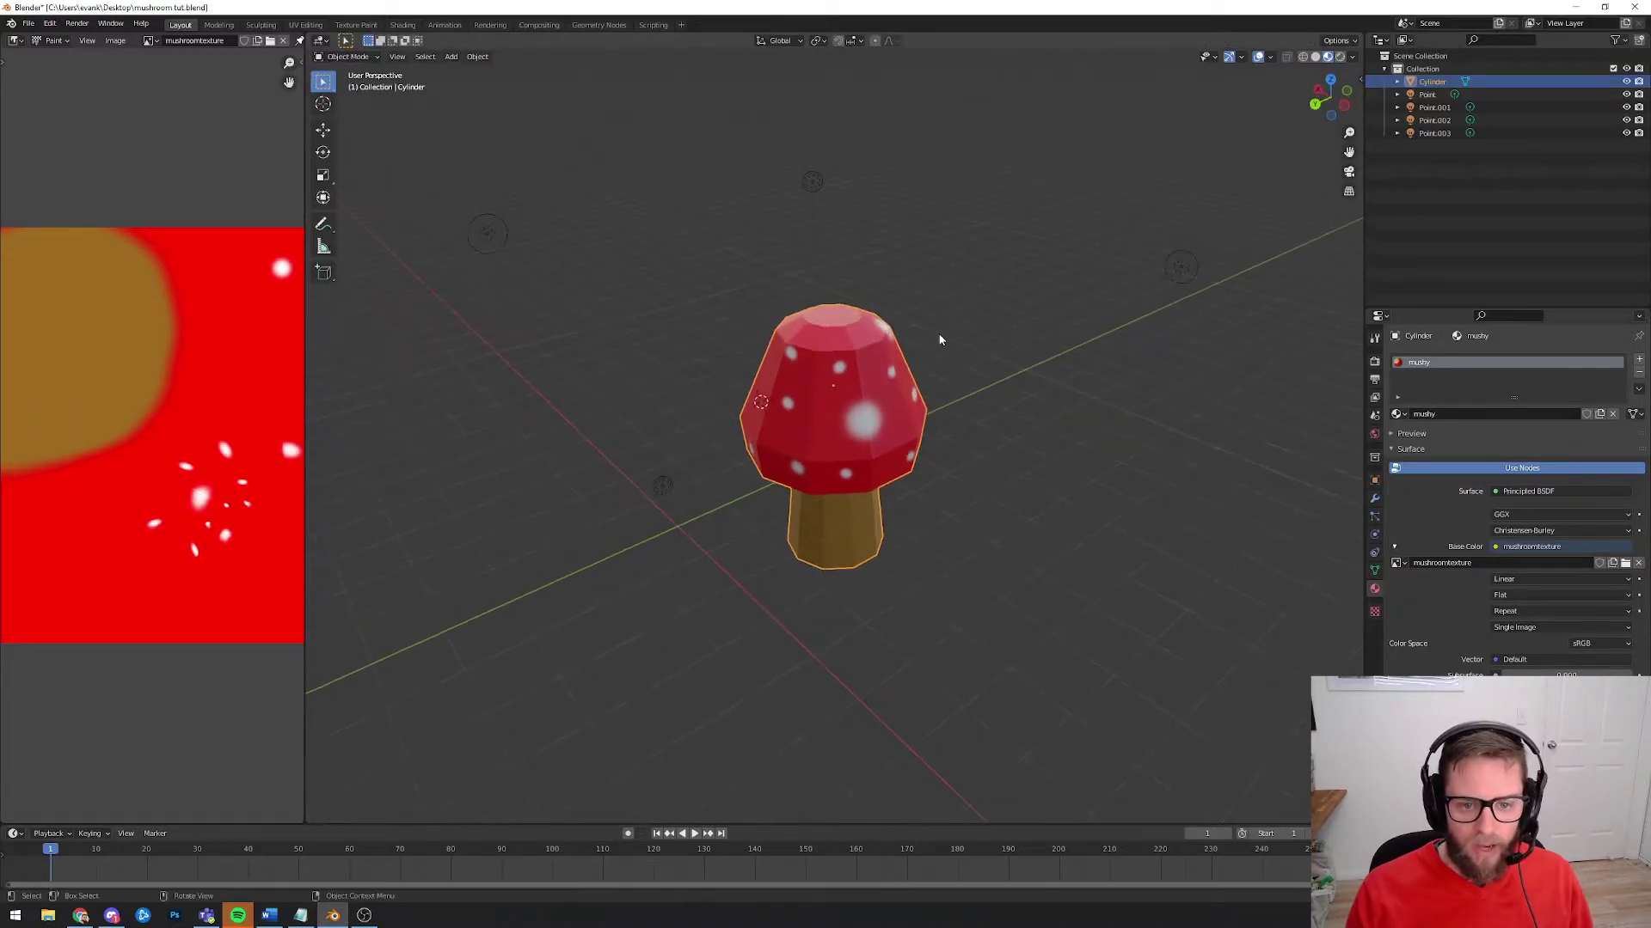
pyautogui.scroll(-2, 940, 340)
pyautogui.click(689, 477)
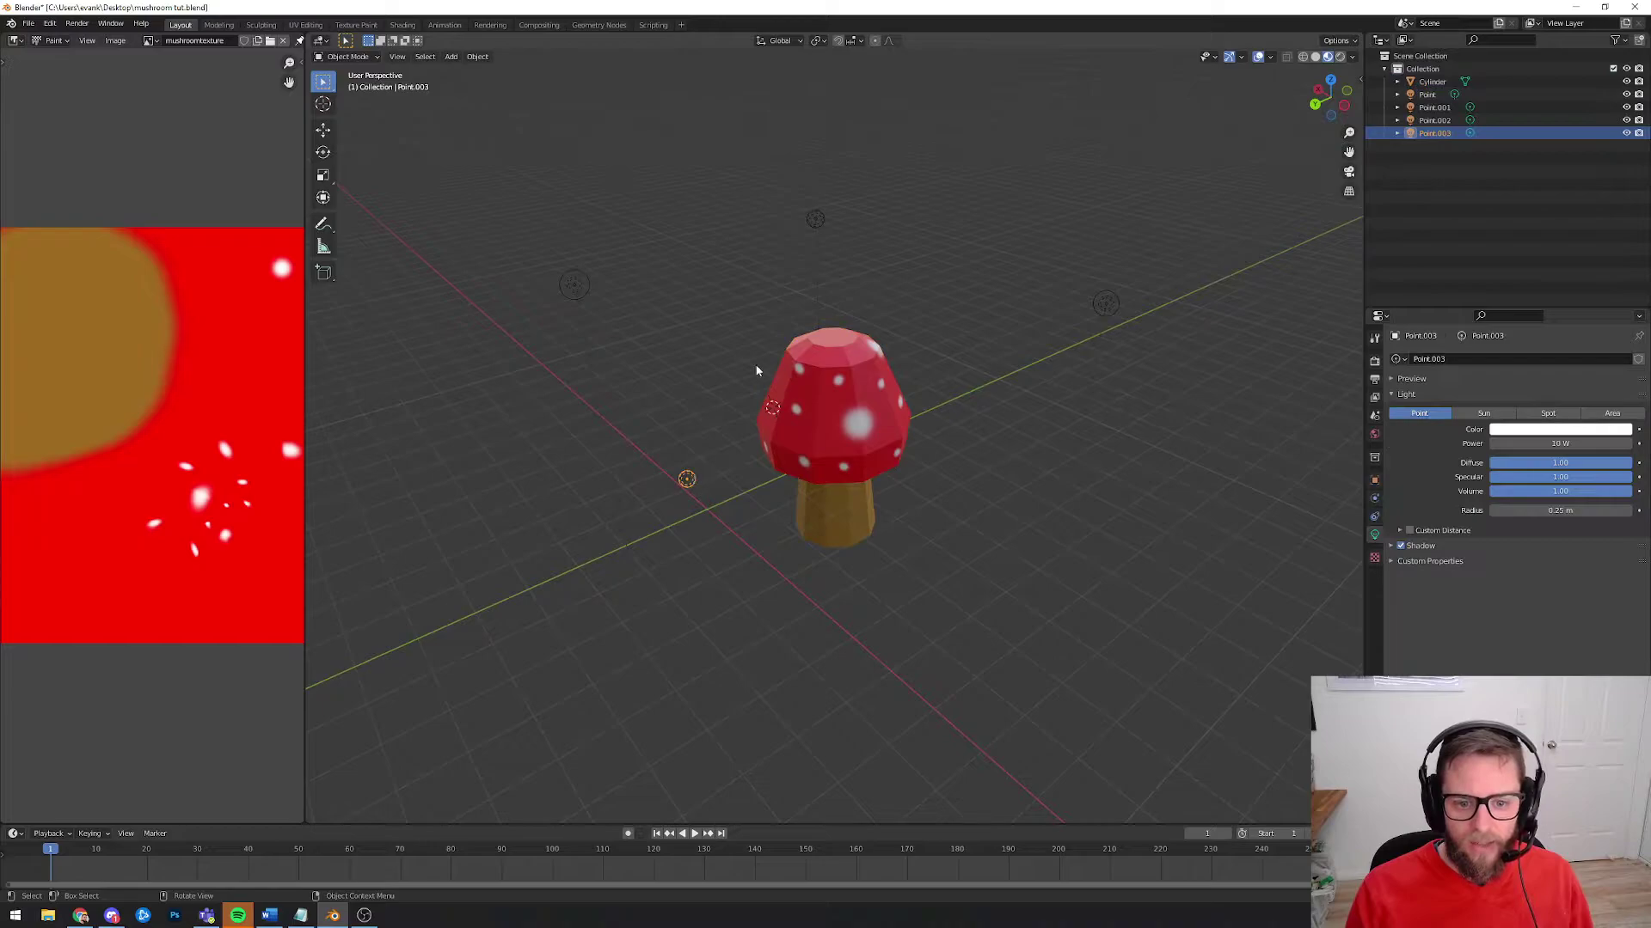
pyautogui.click(816, 221)
pyautogui.click(1109, 303)
pyautogui.click(1036, 281)
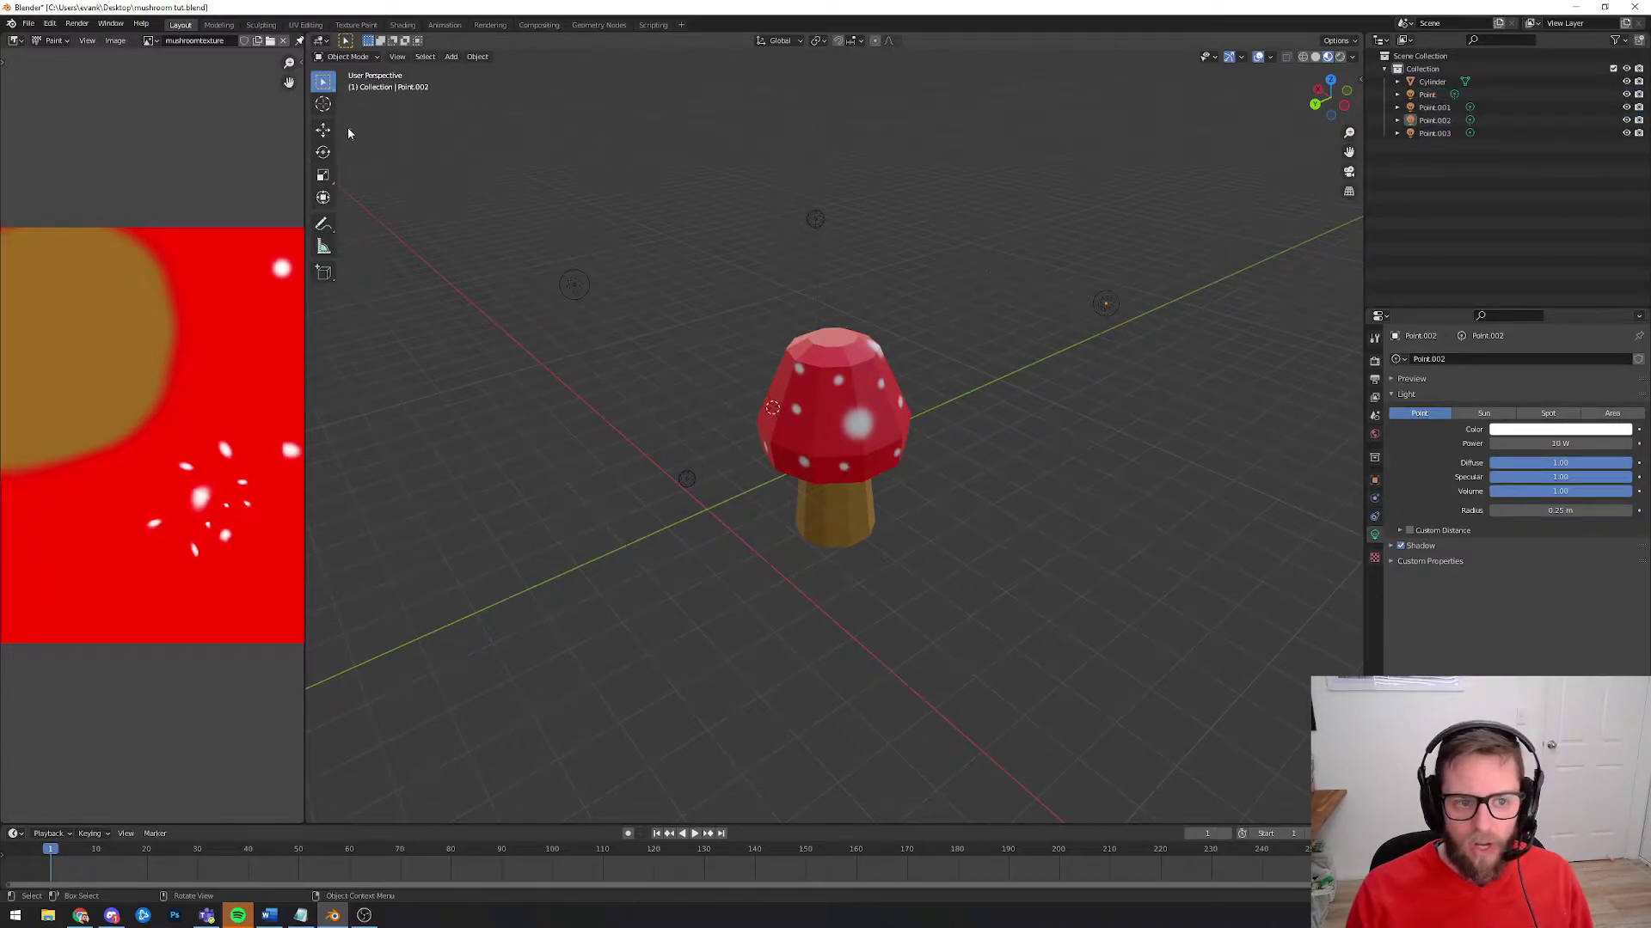
# Step: Place the 3D cursor in the empty space above and beside the mushroom and add a camera there
pyautogui.click(322, 104)
pyautogui.moveTo(986, 179); pyautogui.dragTo(1094, 230, button='middle')
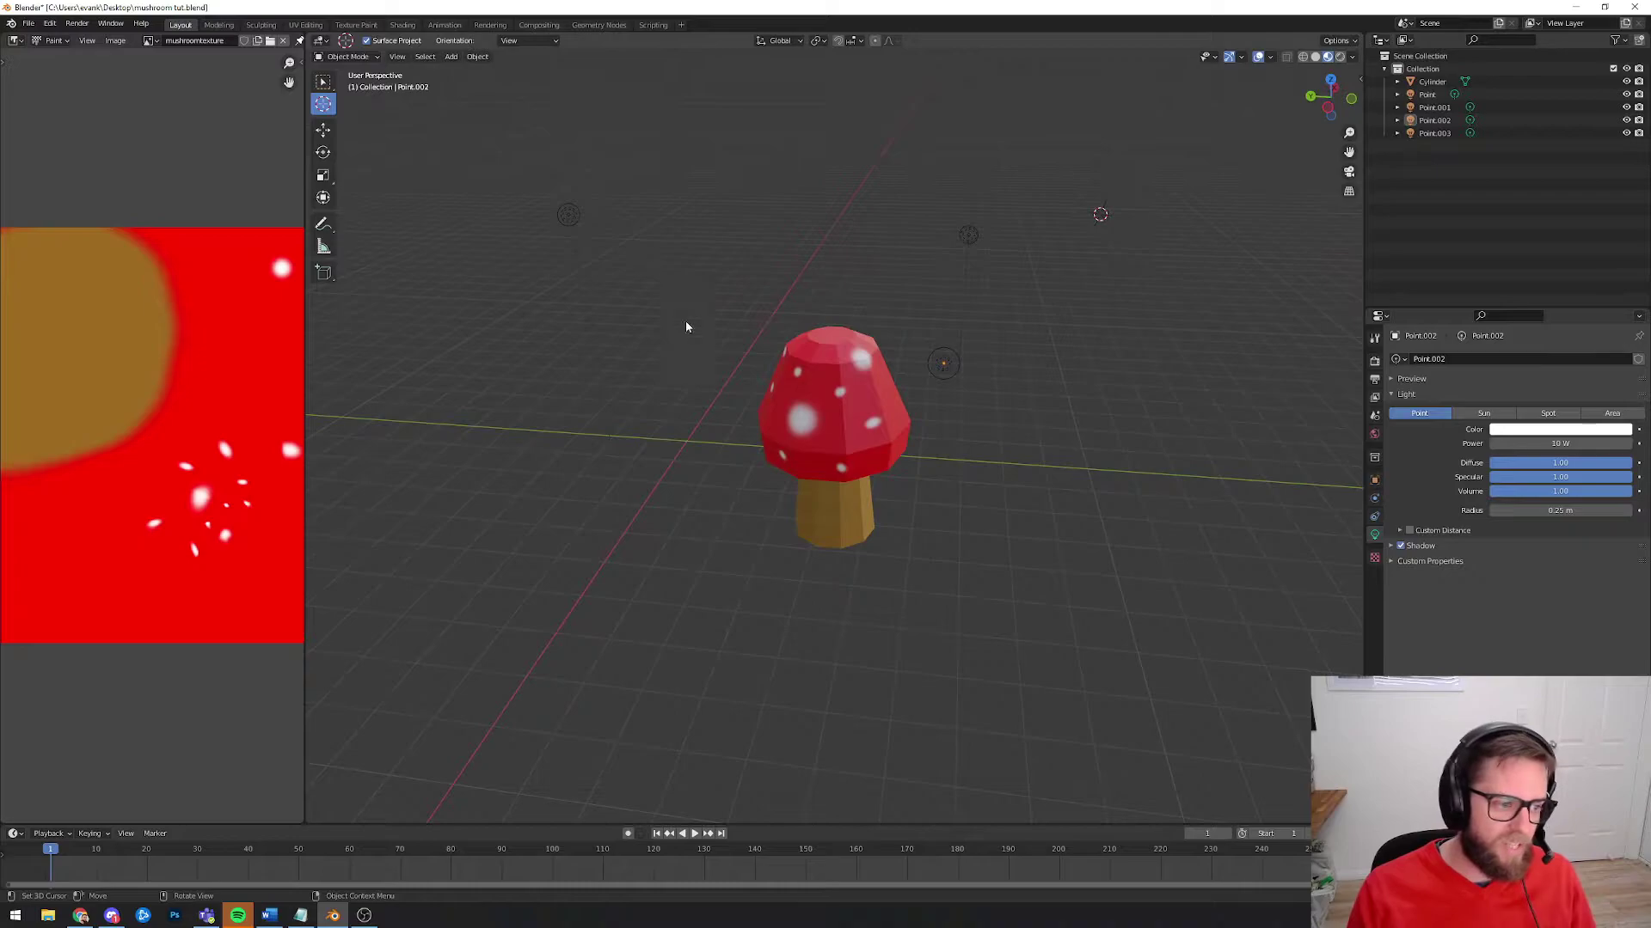
pyautogui.click(450, 56)
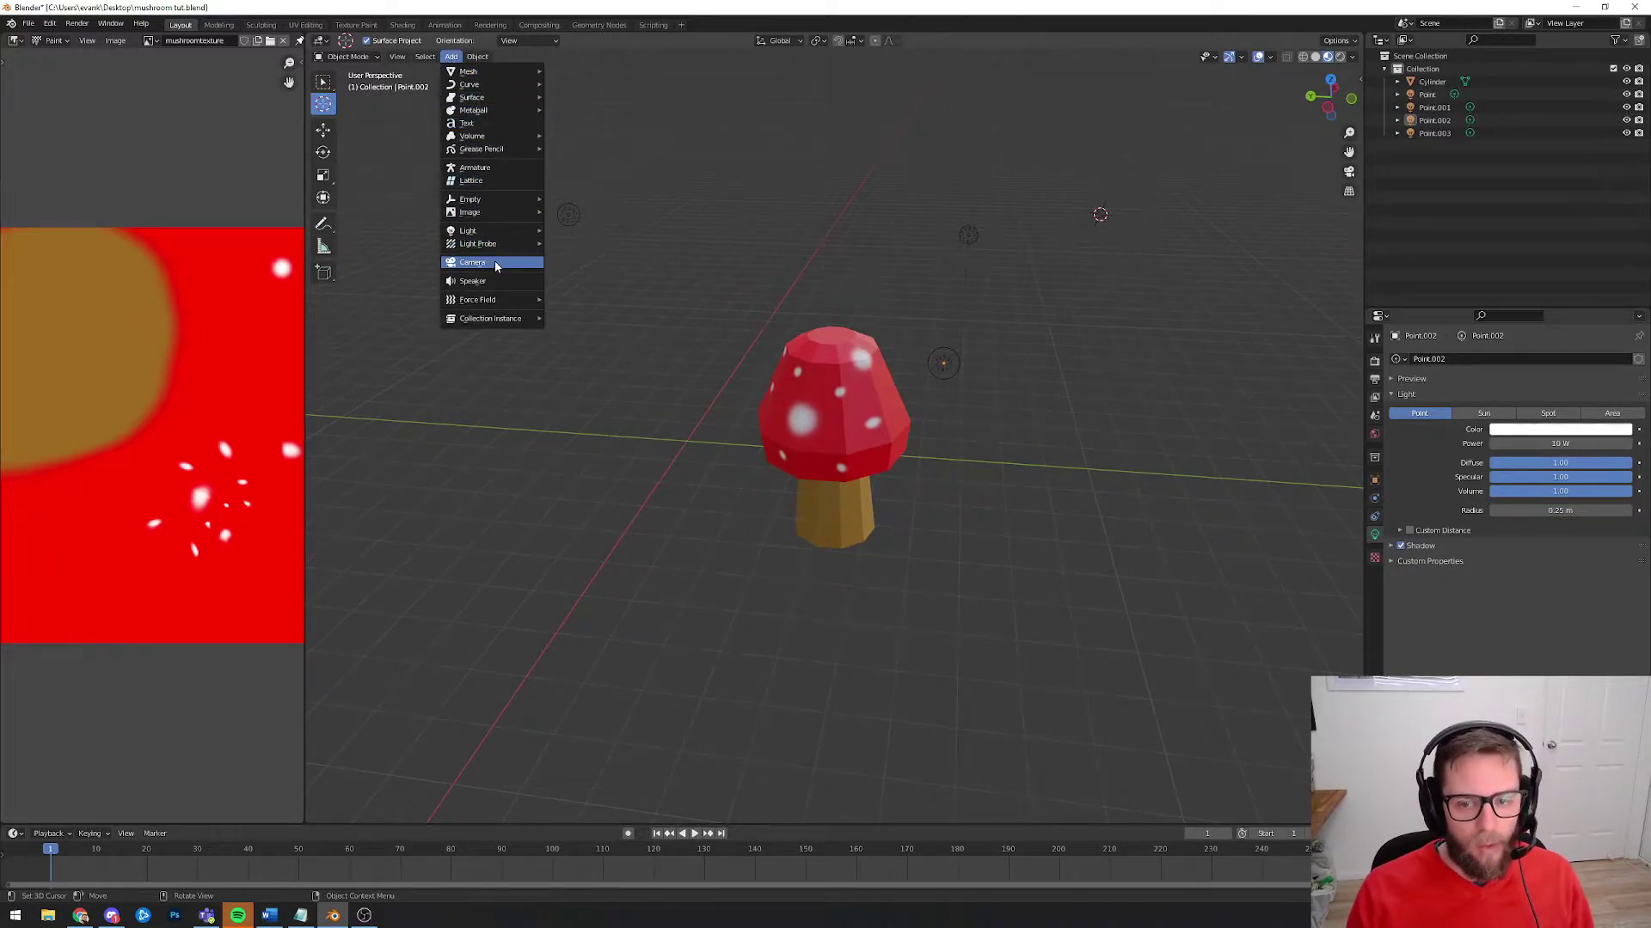
pyautogui.click(472, 263)
# Step: Examine the new camera up close and compare its scene collection entry with the mushroom's, leaving the camera selected
pyautogui.moveTo(894, 258); pyautogui.dragTo(1038, 297, button='middle')
pyautogui.scroll(2, 1092, 286)
pyautogui.keyDown('shift'); pyautogui.moveTo(1191, 260); pyautogui.dragTo(799, 380, button='middle'); pyautogui.keyUp('shift')
pyautogui.scroll(3, 790, 332)
pyautogui.moveTo(806, 315); pyautogui.dragTo(823, 347, button='middle')
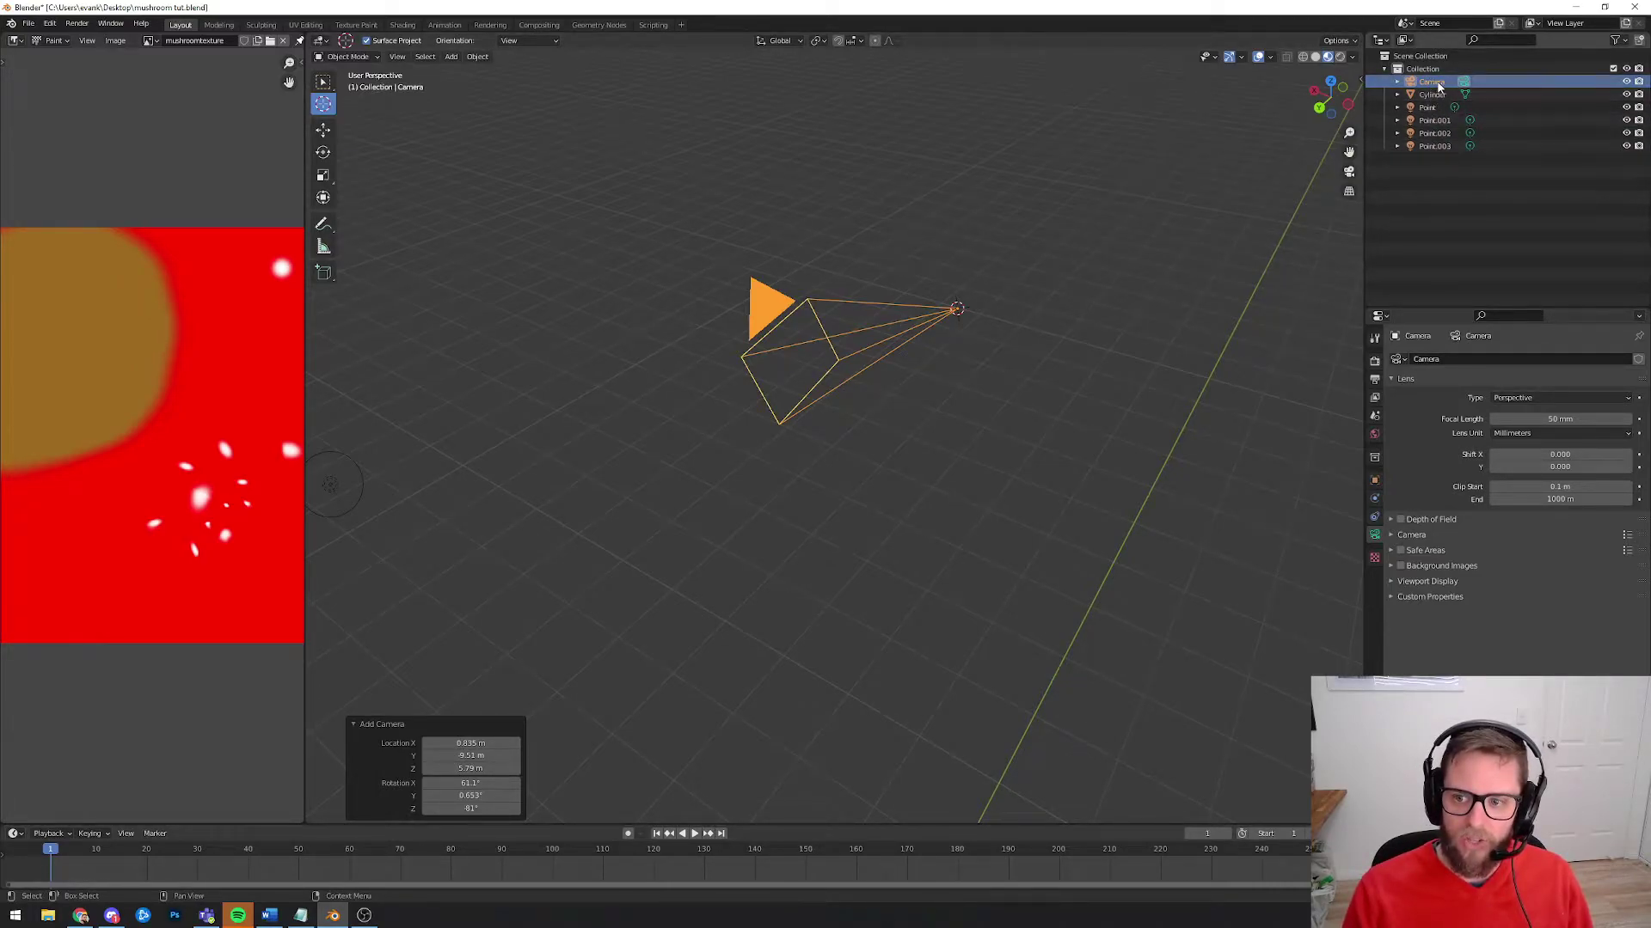
pyautogui.click(1433, 96)
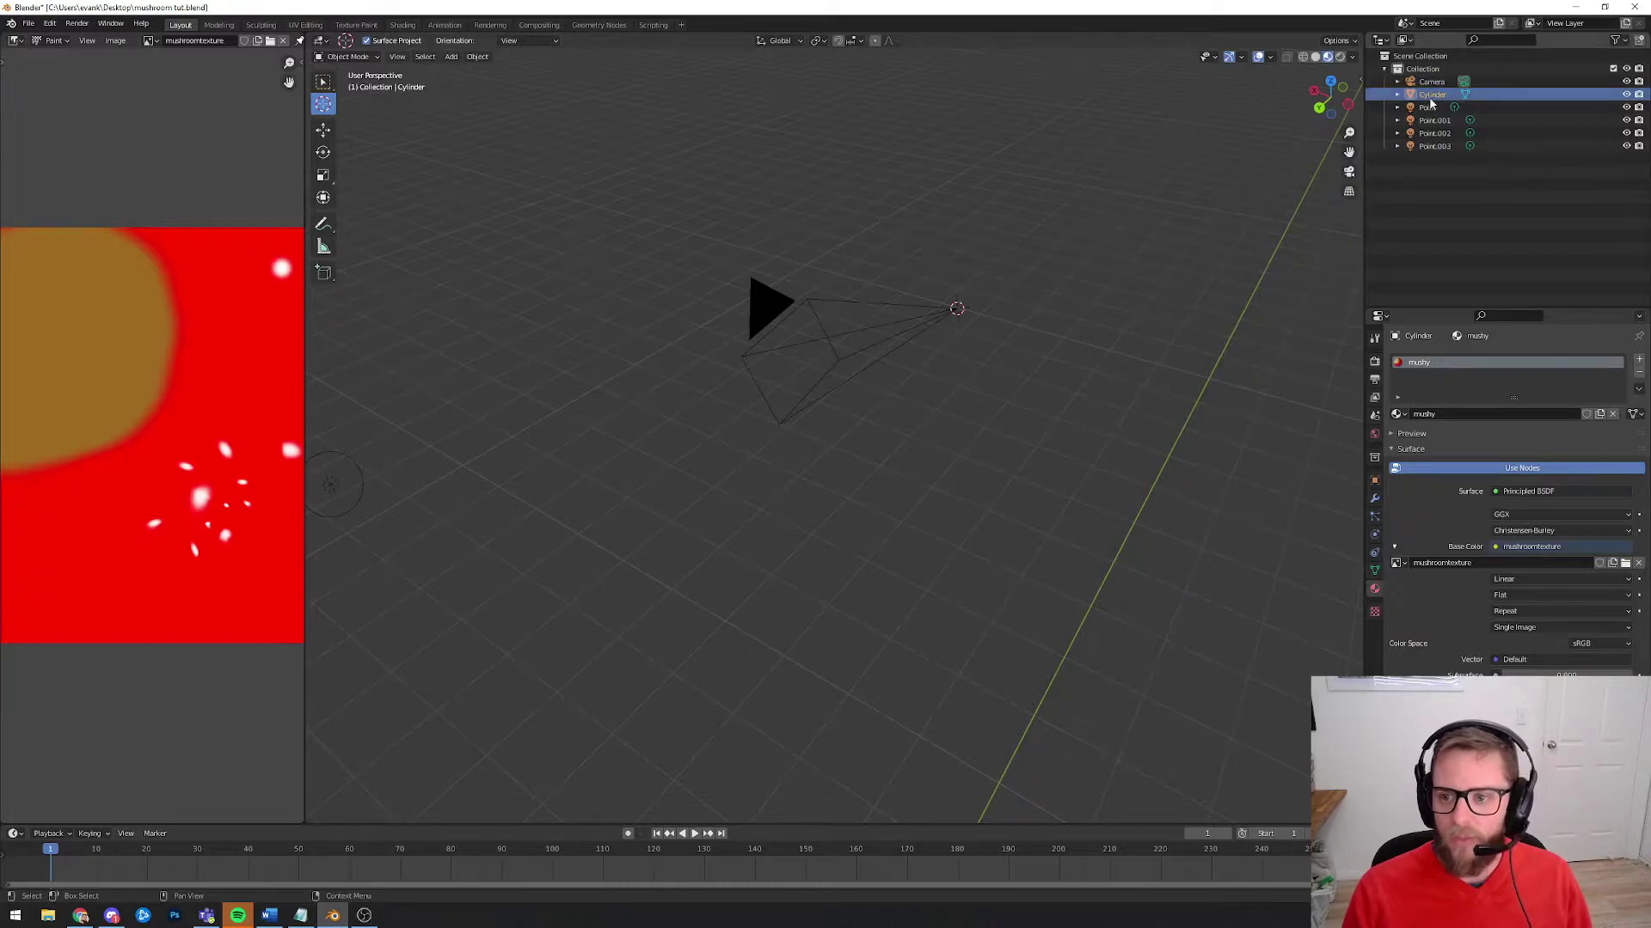
pyautogui.click(1432, 82)
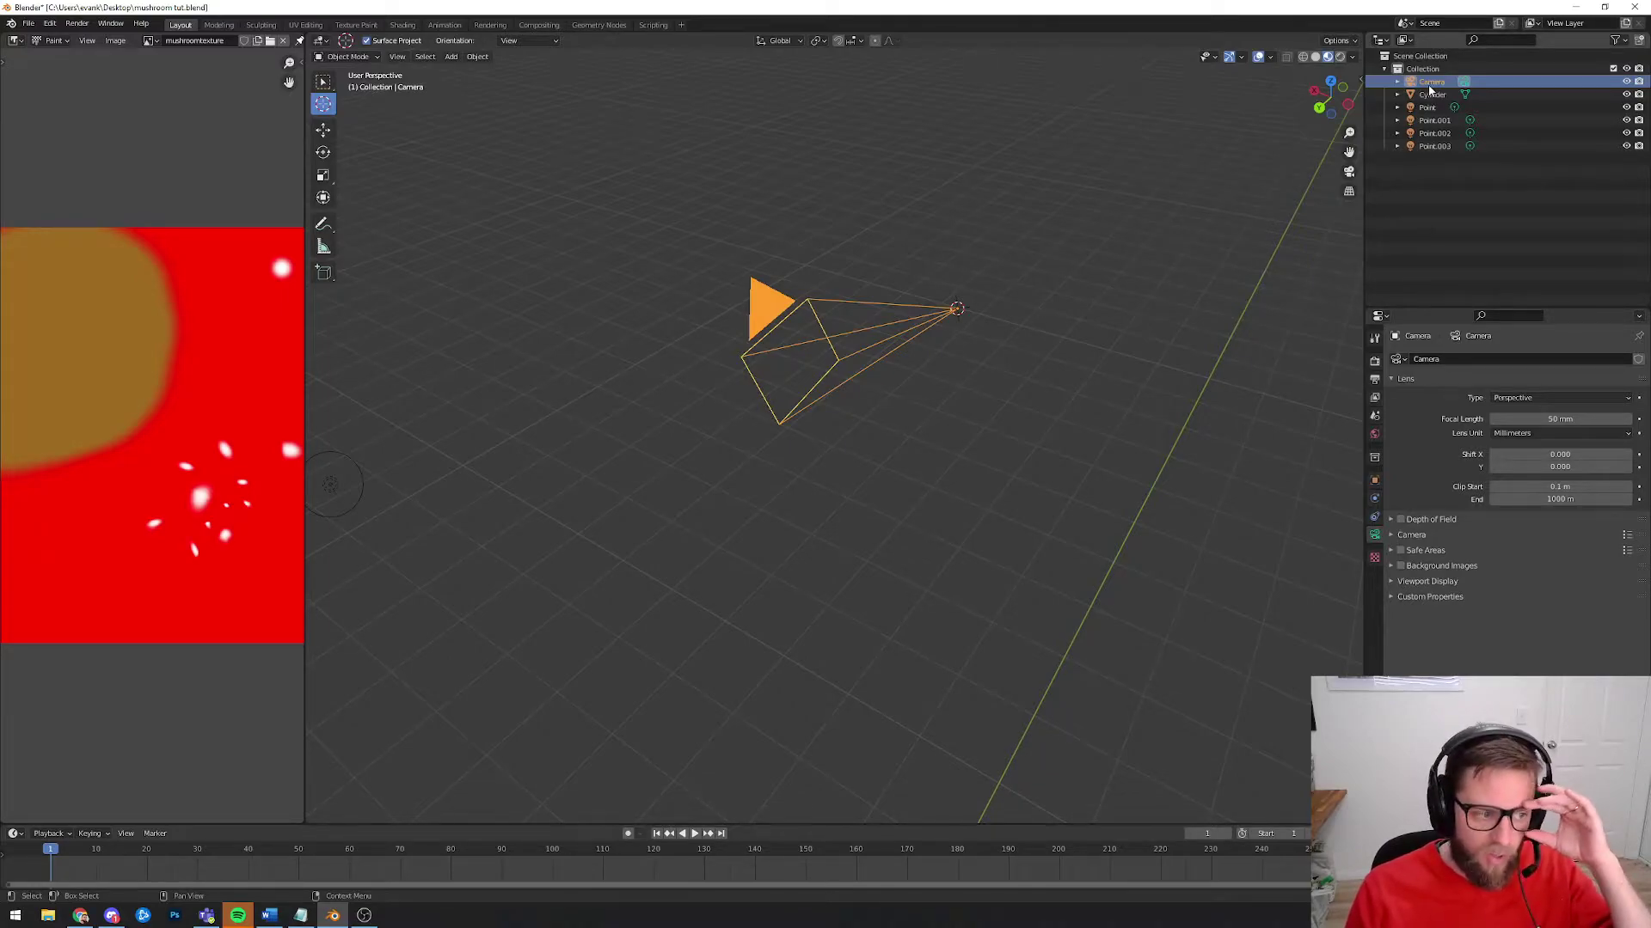
# Step: Set the 3D cursor at the tip of the camera, where its frame lines meet
pyautogui.click(767, 312)
pyautogui.scroll(-1, 793, 297)
pyautogui.scroll(1, 829, 322)
pyautogui.moveTo(862, 309); pyautogui.dragTo(867, 308, button='middle')
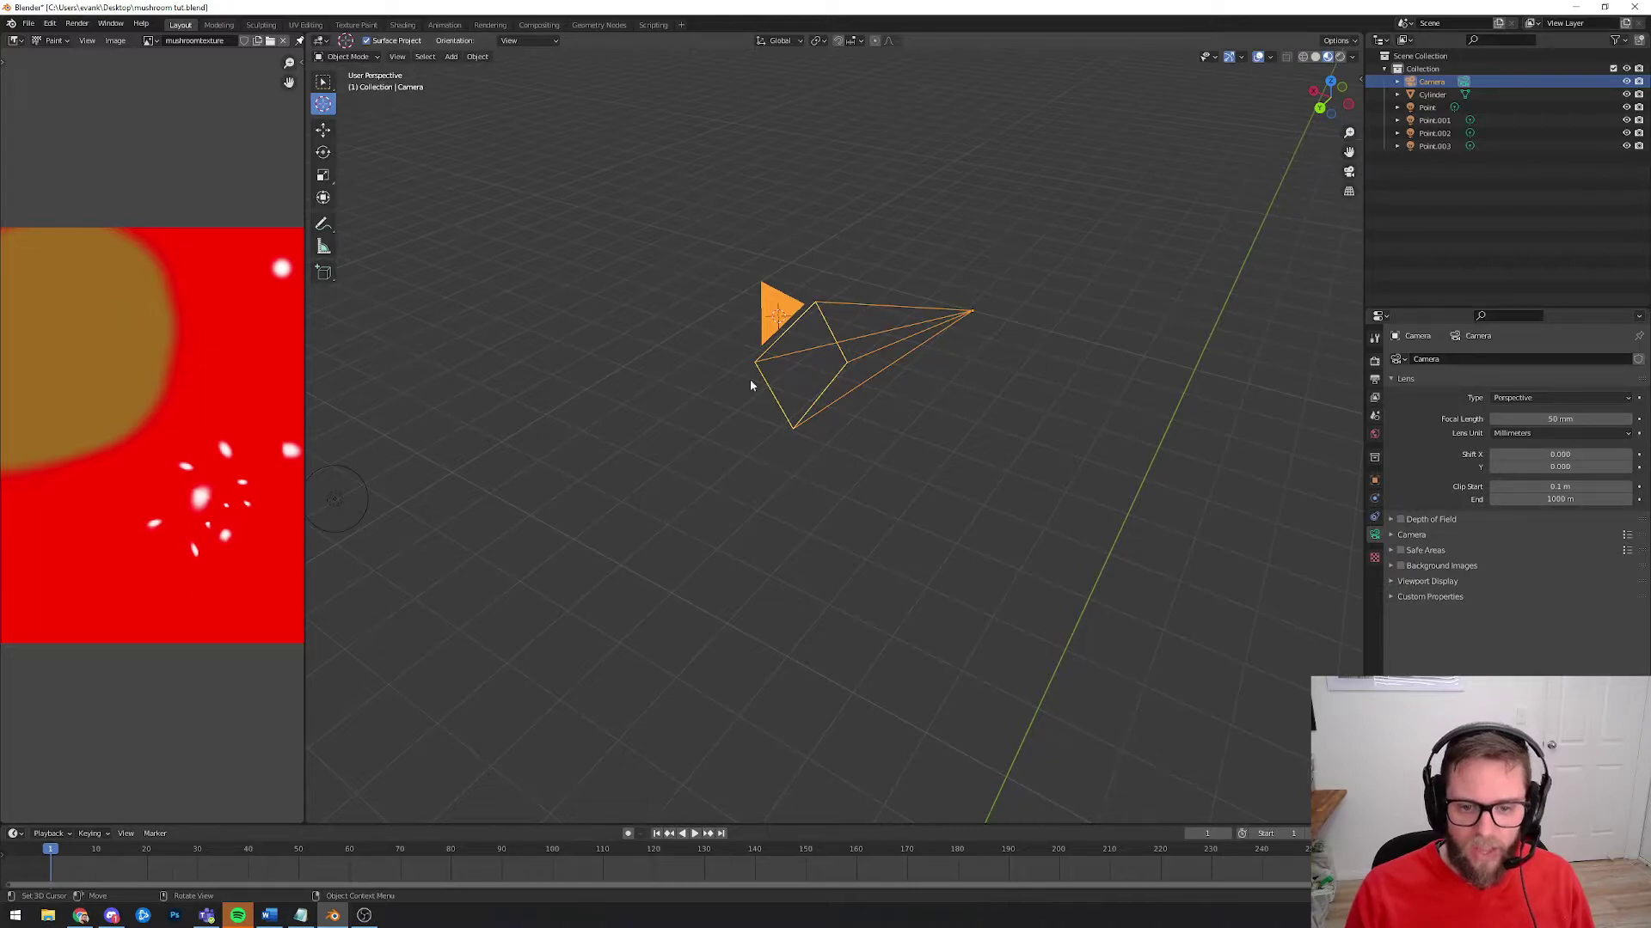
pyautogui.click(959, 323)
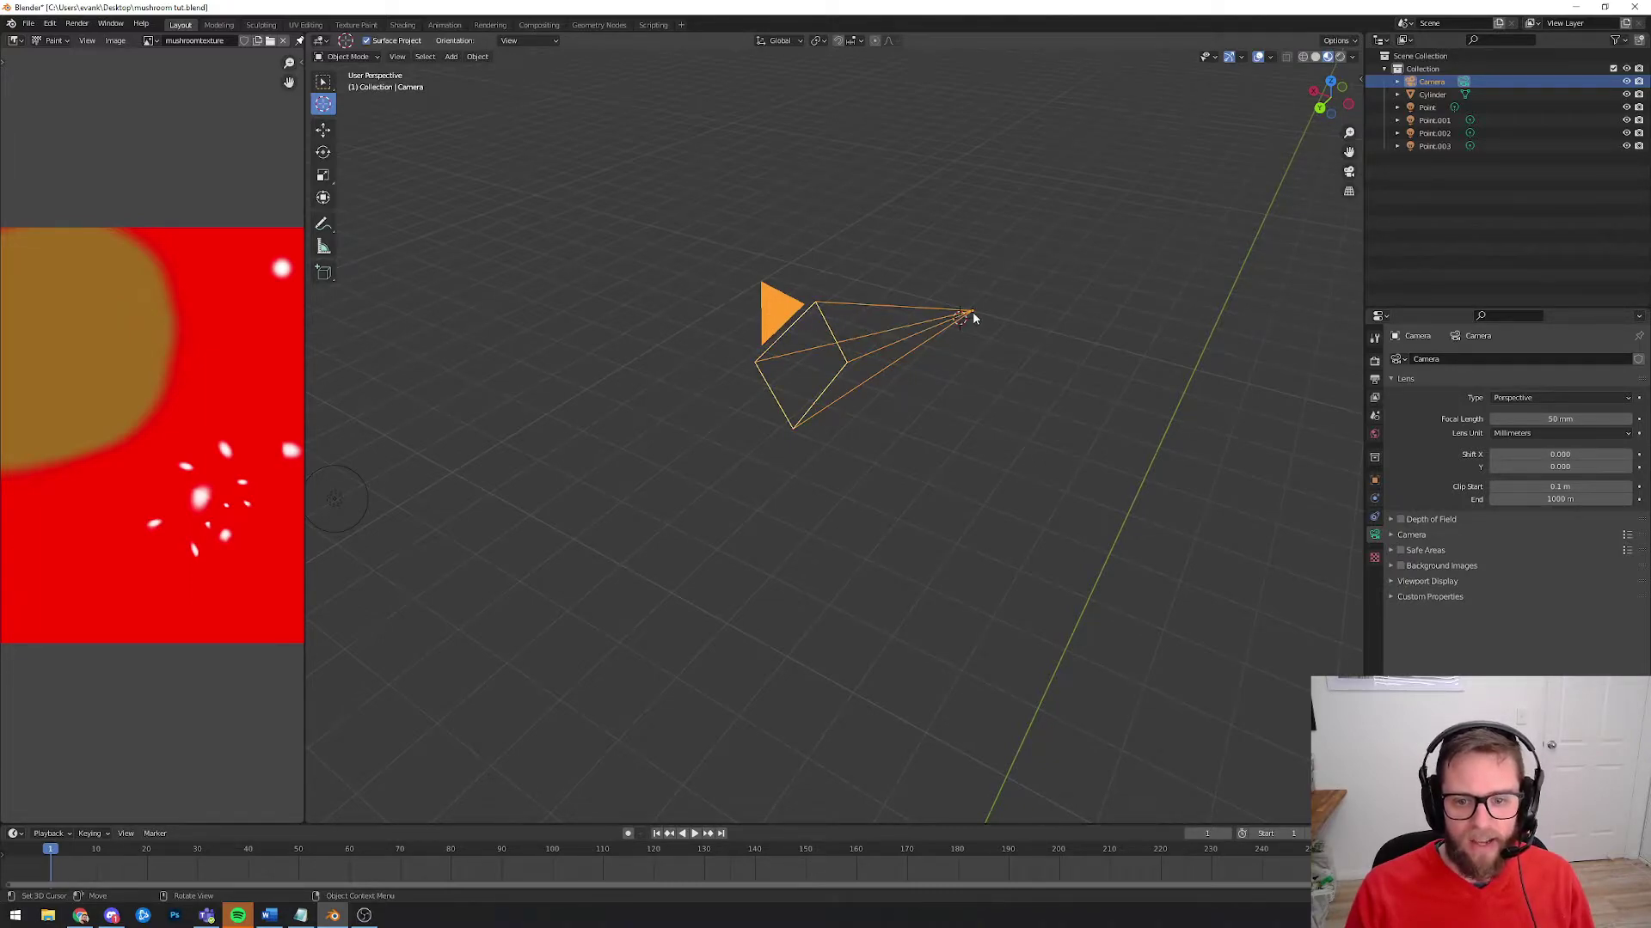
pyautogui.click(971, 316)
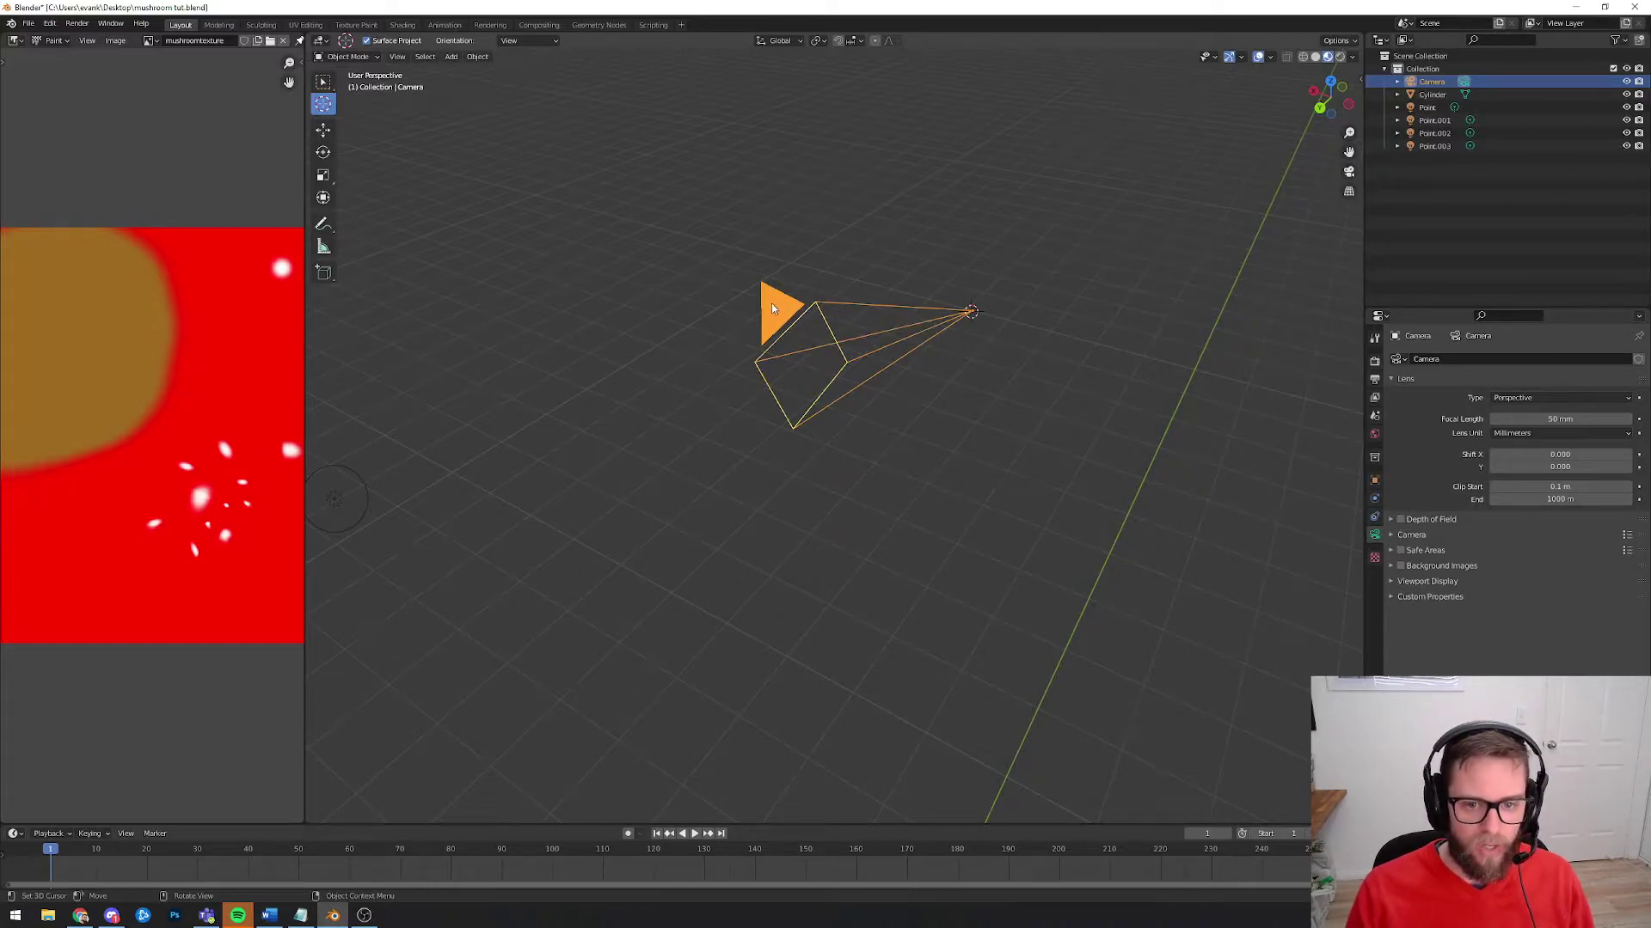
# Step: Rotate the camera about 11° around the Z axis and tilt it around the X axis to aim it down toward the mushroom
pyautogui.scroll(-4, 776, 314)
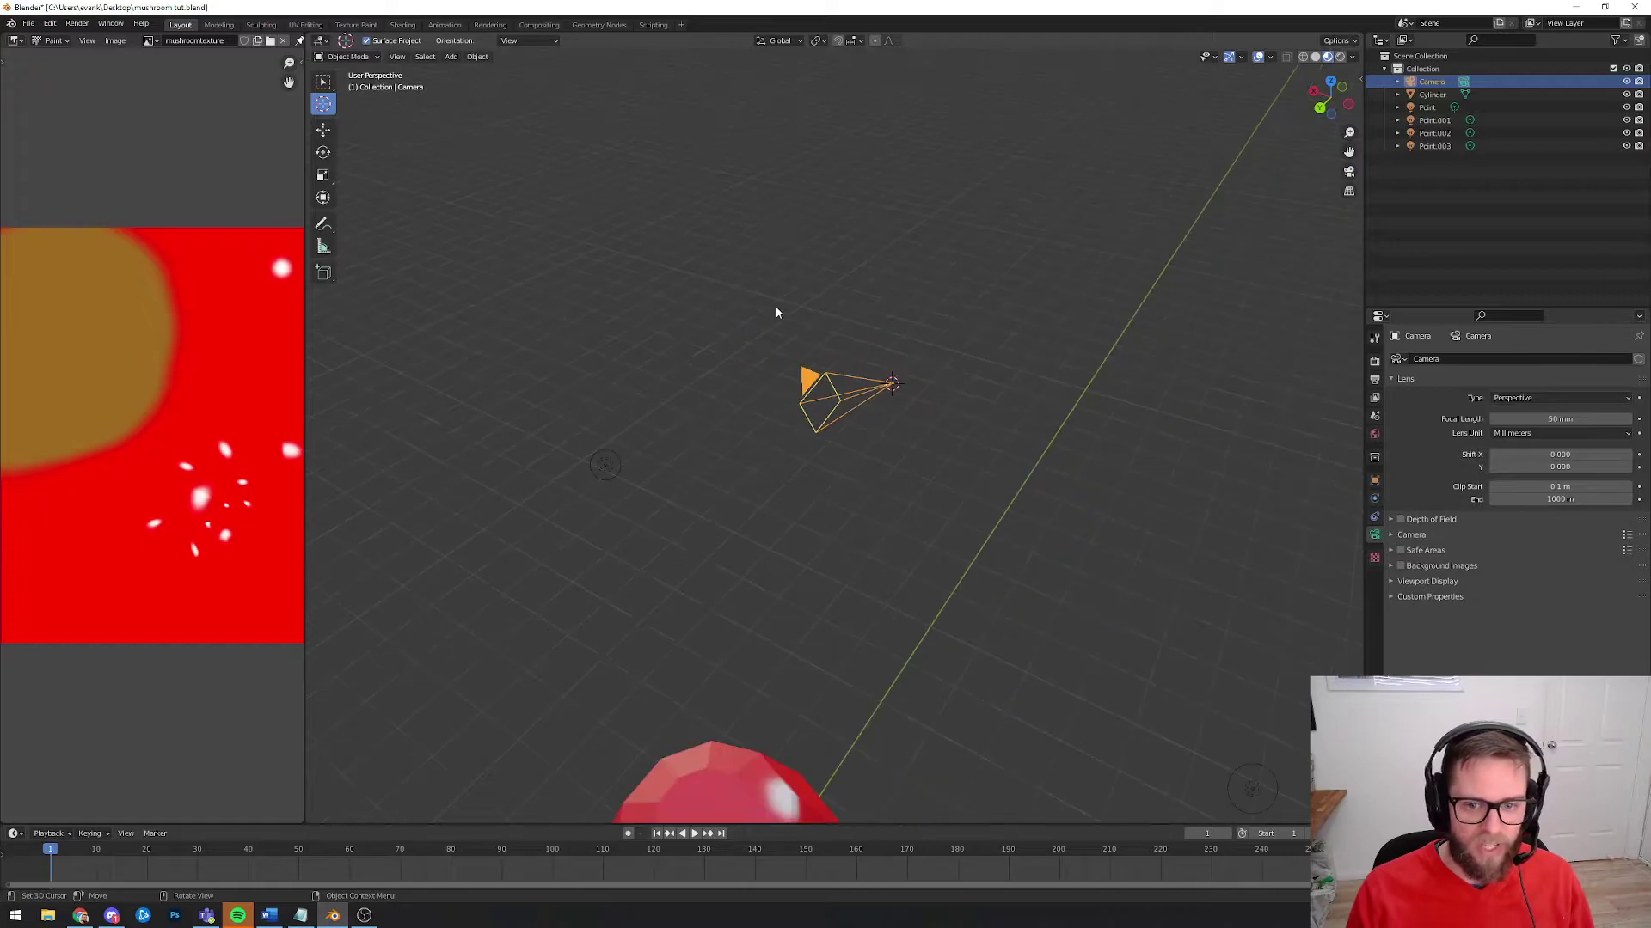
pyautogui.moveTo(917, 416); pyautogui.dragTo(840, 331, button='middle')
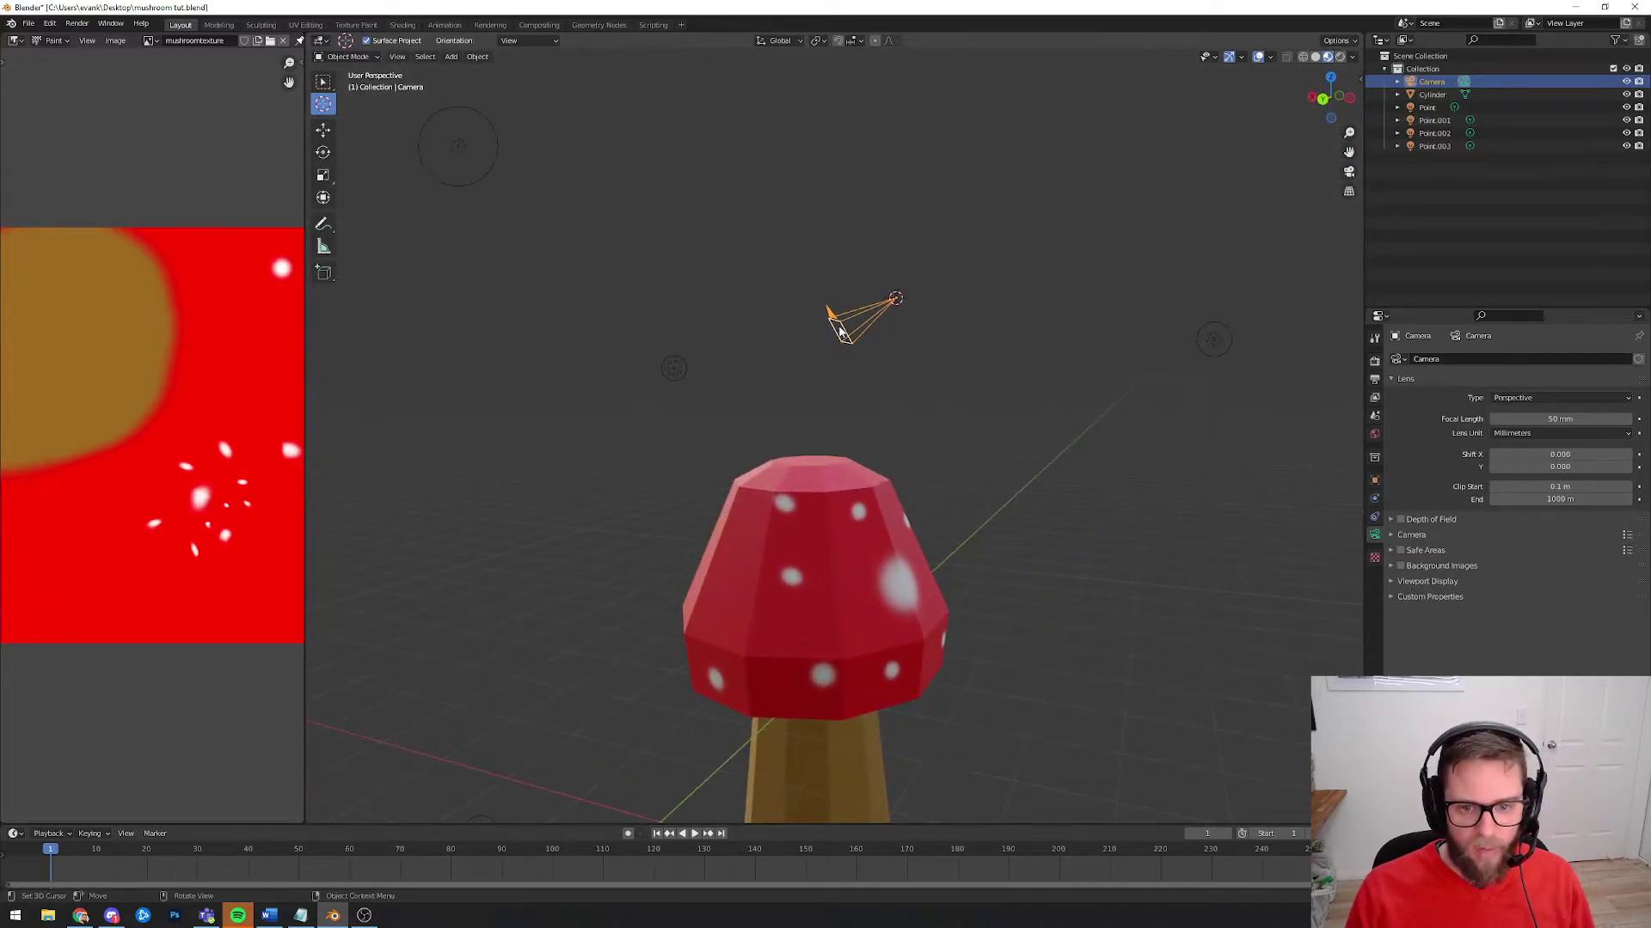
pyautogui.click(325, 150)
pyautogui.moveTo(1039, 221); pyautogui.dragTo(1007, 276, button='middle')
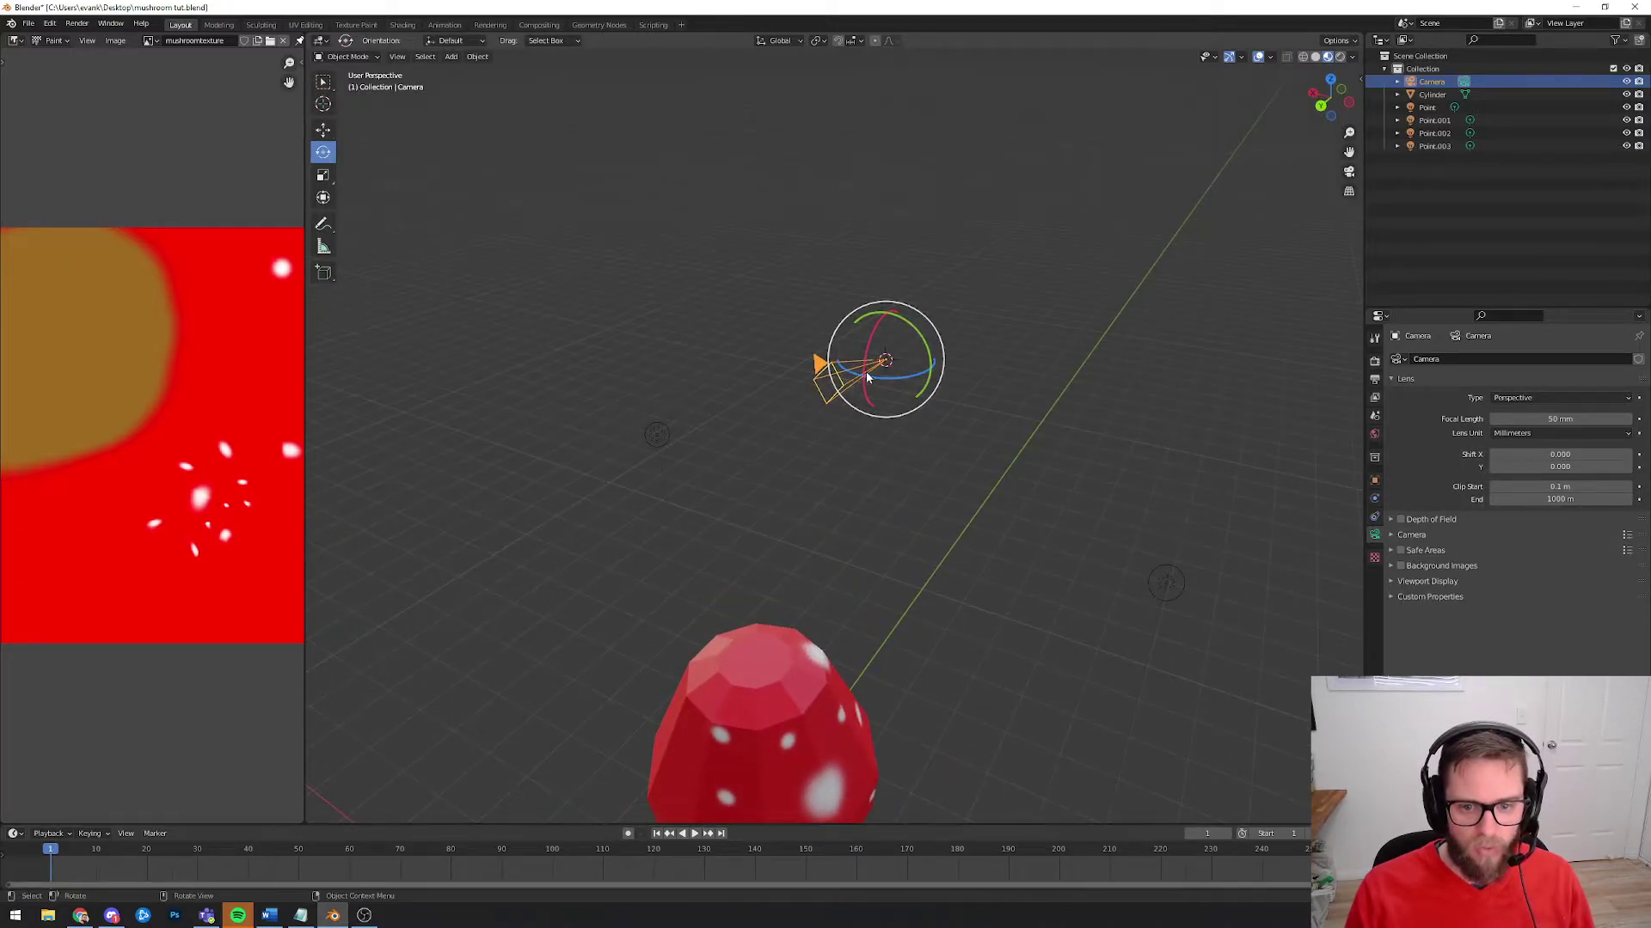
pyautogui.moveTo(881, 380); pyautogui.dragTo(901, 371)
pyautogui.moveTo(901, 370); pyautogui.dragTo(746, 328, button='middle')
pyautogui.moveTo(747, 327); pyautogui.dragTo(777, 364)
pyautogui.moveTo(776, 364); pyautogui.dragTo(748, 314, button='middle')
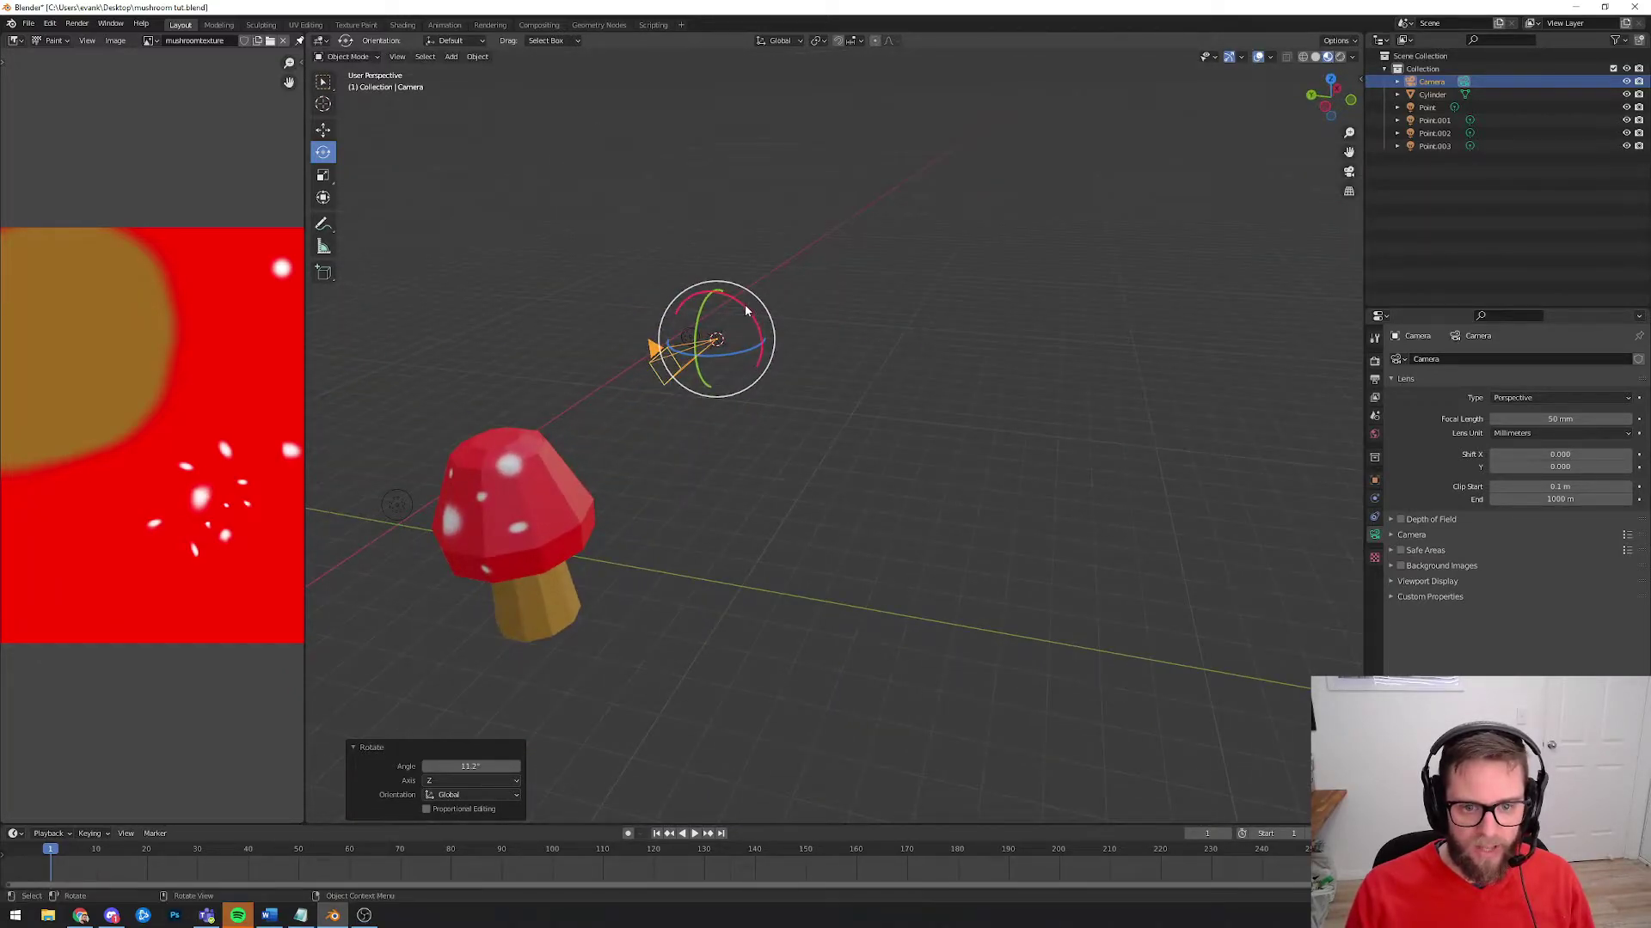
pyautogui.moveTo(741, 308); pyautogui.dragTo(781, 347)
# Step: Move the camera about 3.1 m away from the mushroom along Y, adjust its sideways position and height, and deselect it
pyautogui.click(325, 130)
pyautogui.moveTo(679, 355); pyautogui.dragTo(903, 361)
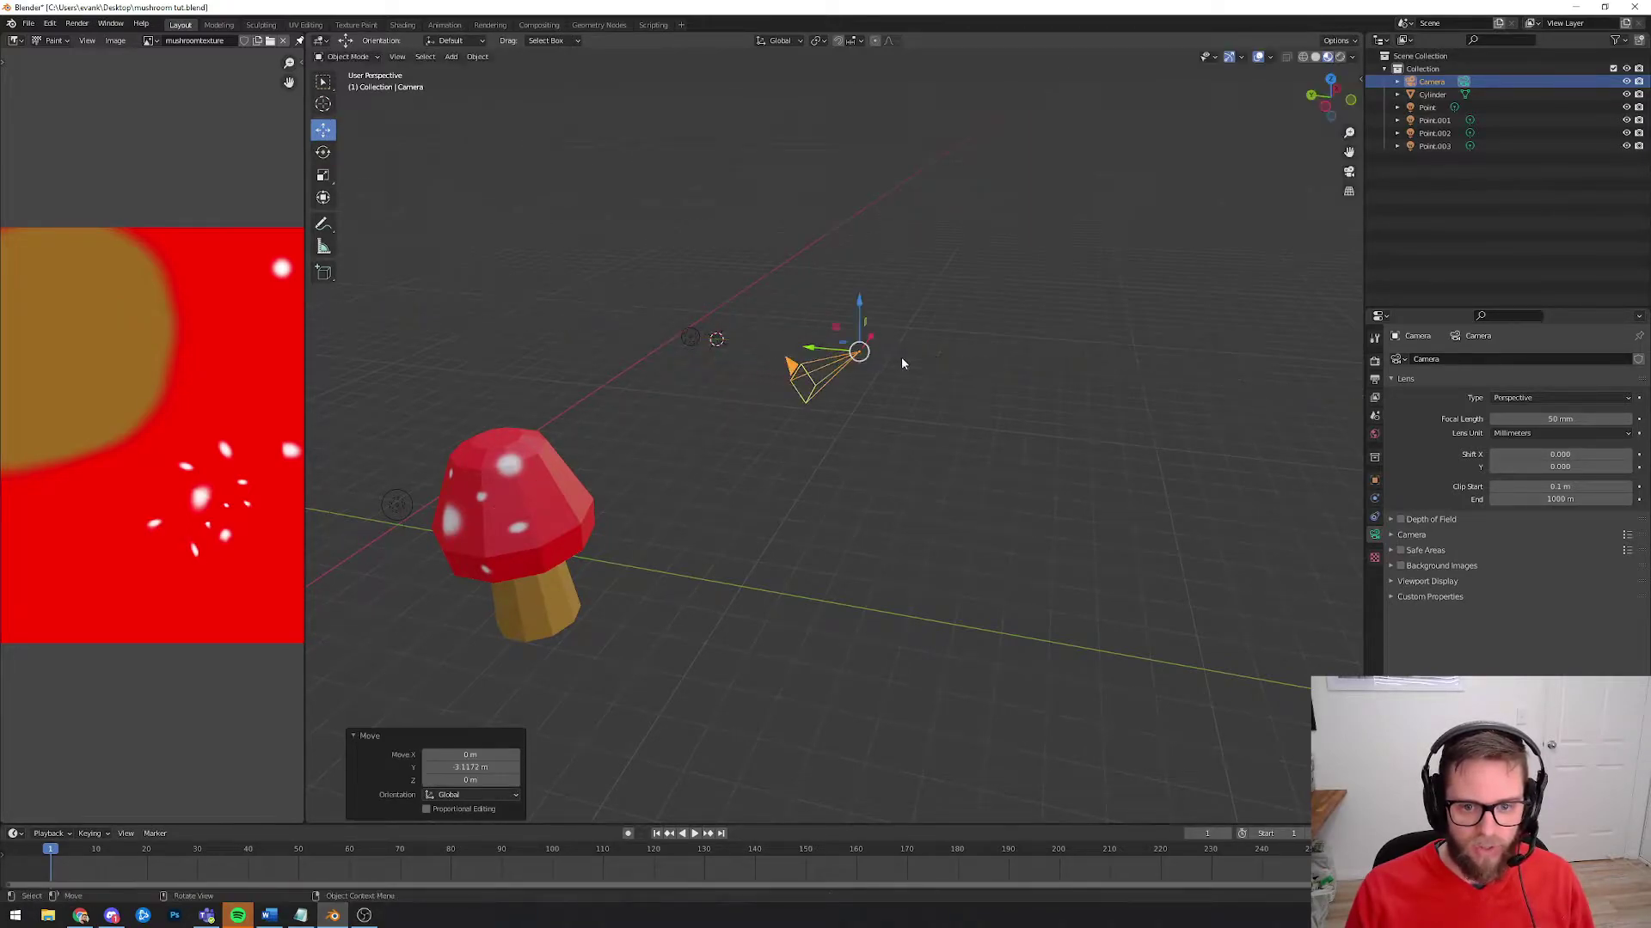
pyautogui.moveTo(1058, 358); pyautogui.dragTo(951, 367, button='middle')
pyautogui.moveTo(784, 348); pyautogui.dragTo(821, 363)
pyautogui.moveTo(821, 363); pyautogui.dragTo(957, 364, button='middle')
pyautogui.moveTo(835, 357); pyautogui.dragTo(929, 337)
pyautogui.moveTo(929, 337); pyautogui.dragTo(825, 362, button='middle')
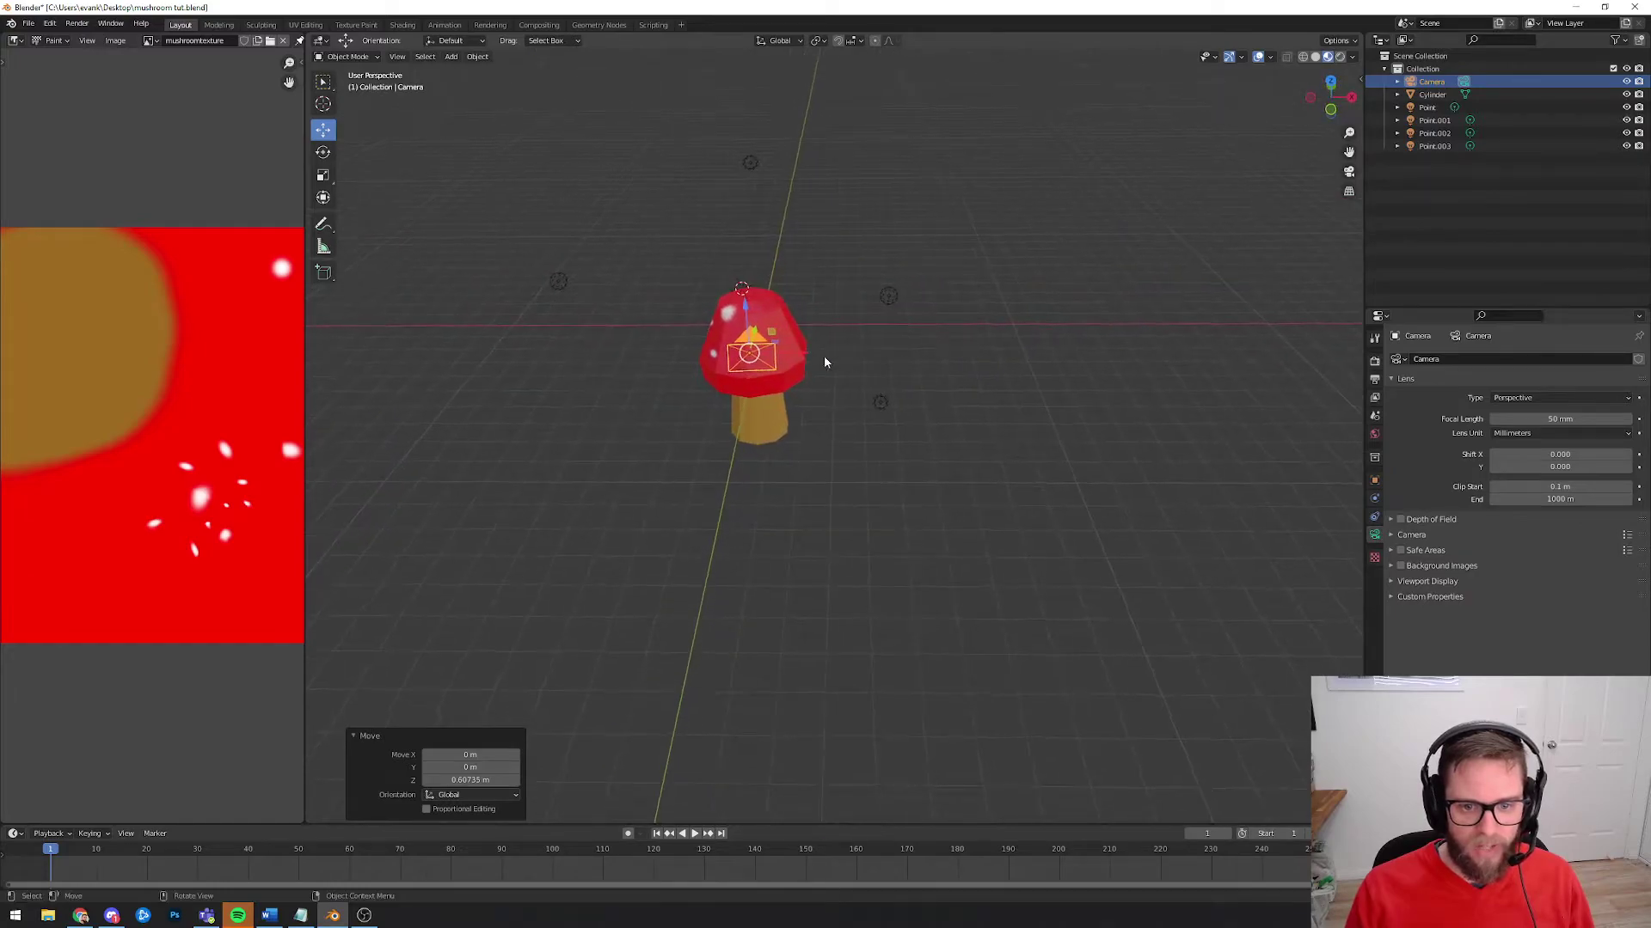
pyautogui.click(851, 372)
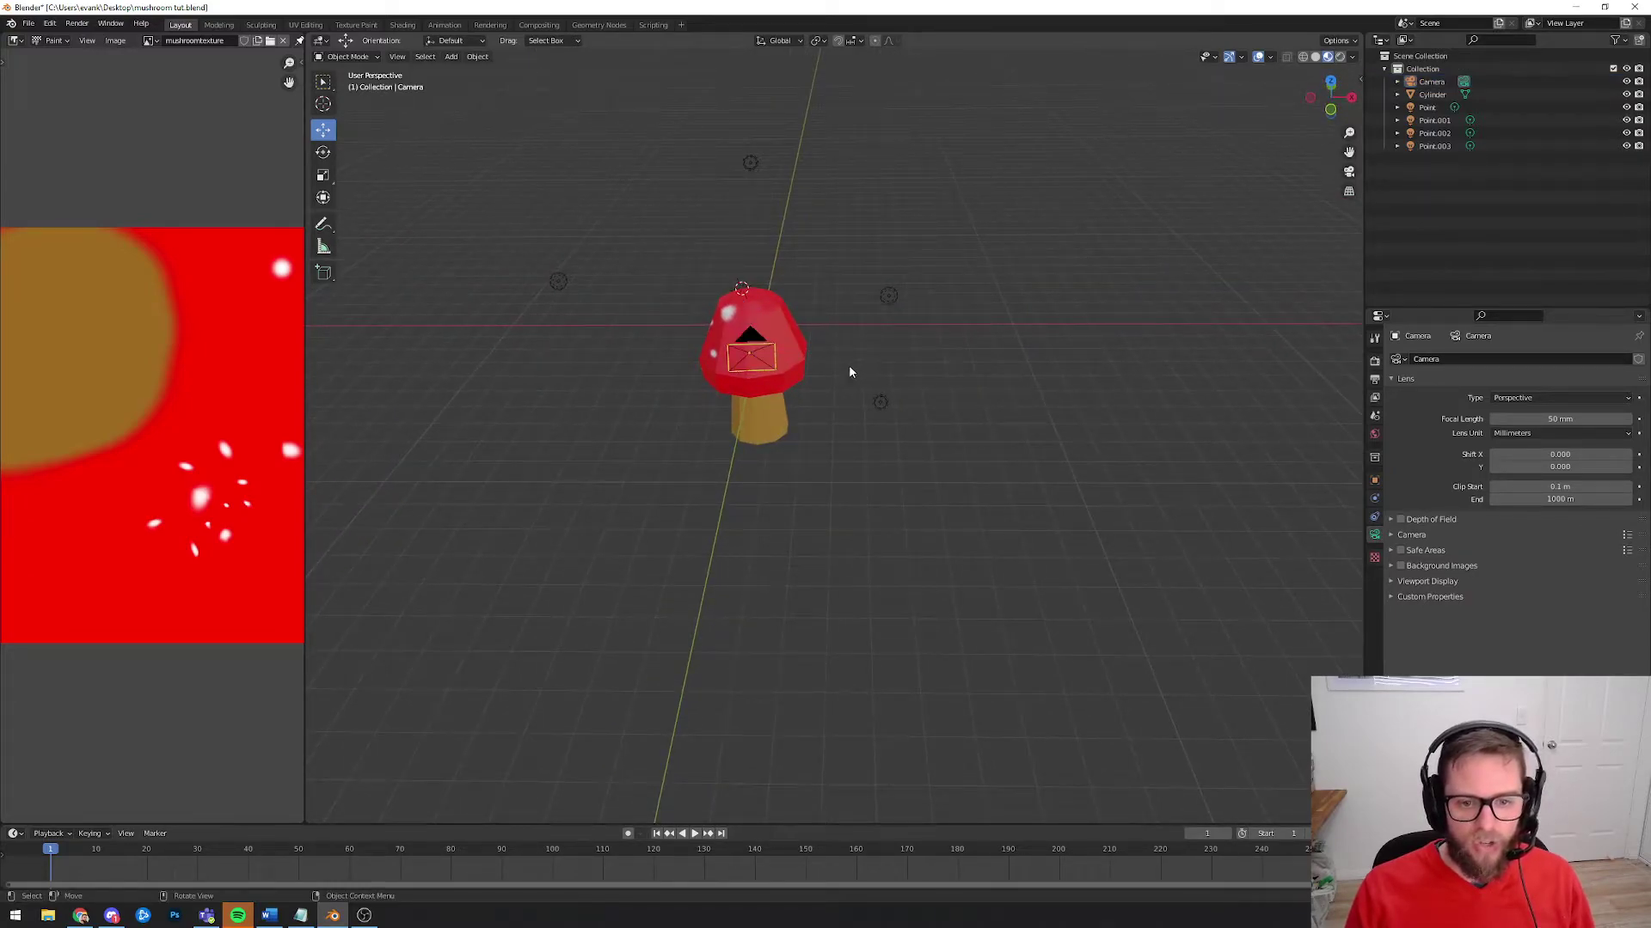
# Step: Widen the image editor area and turn it into a second 3D viewport
pyautogui.moveTo(307, 362); pyautogui.dragTo(690, 366)
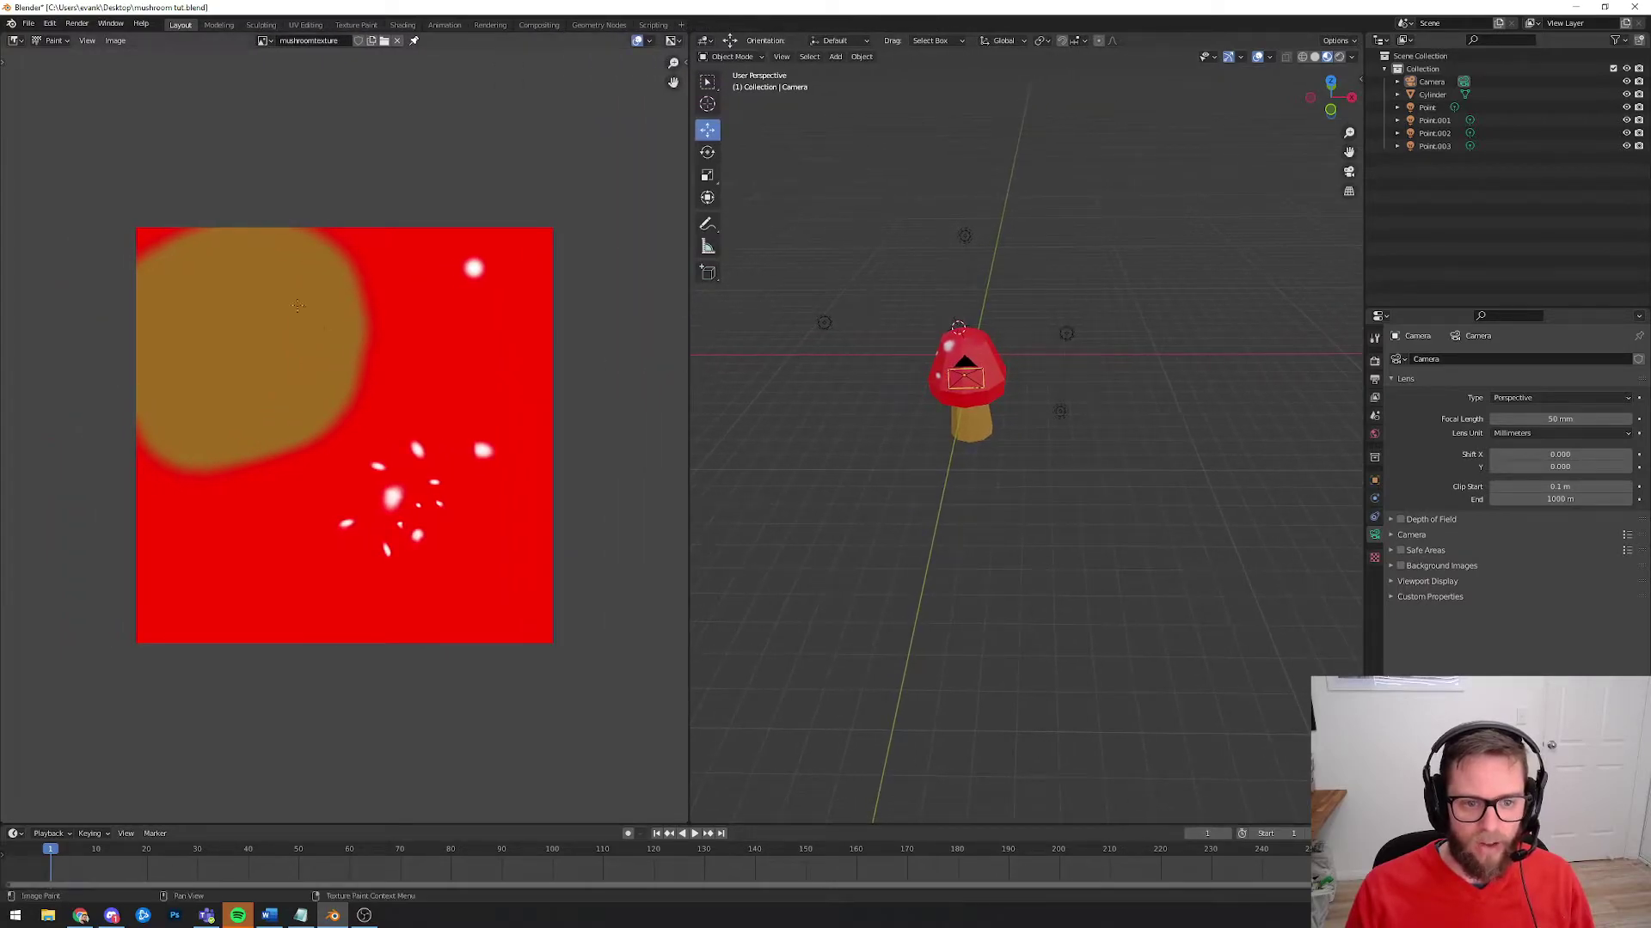
pyautogui.click(15, 41)
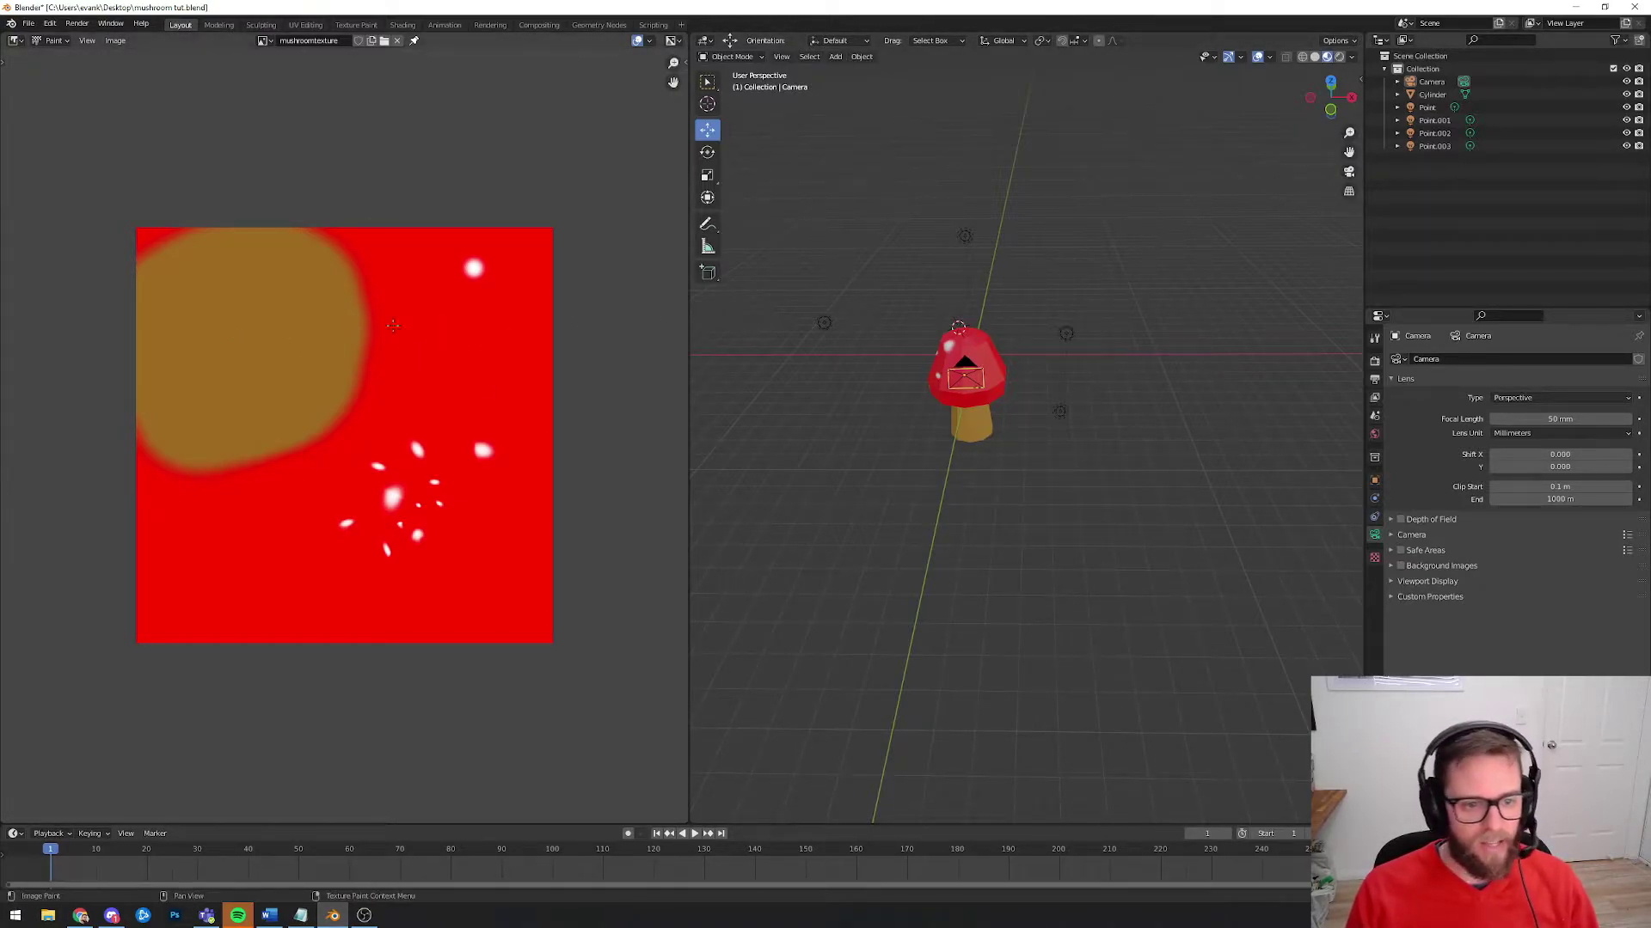
pyautogui.click(14, 43)
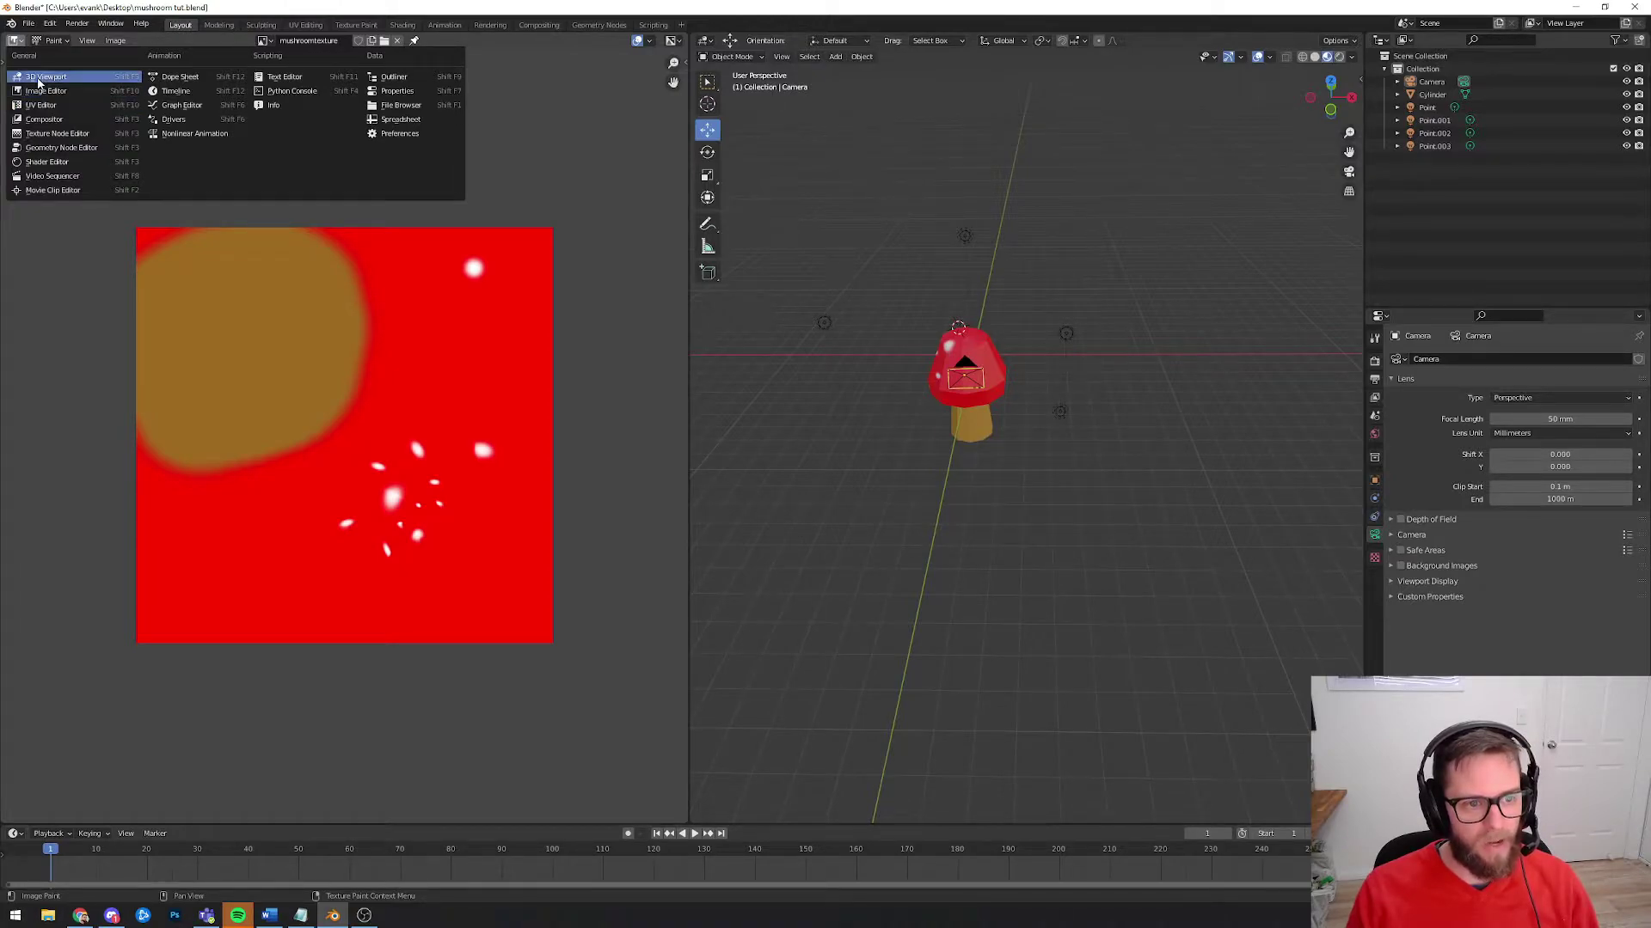
pyautogui.click(39, 79)
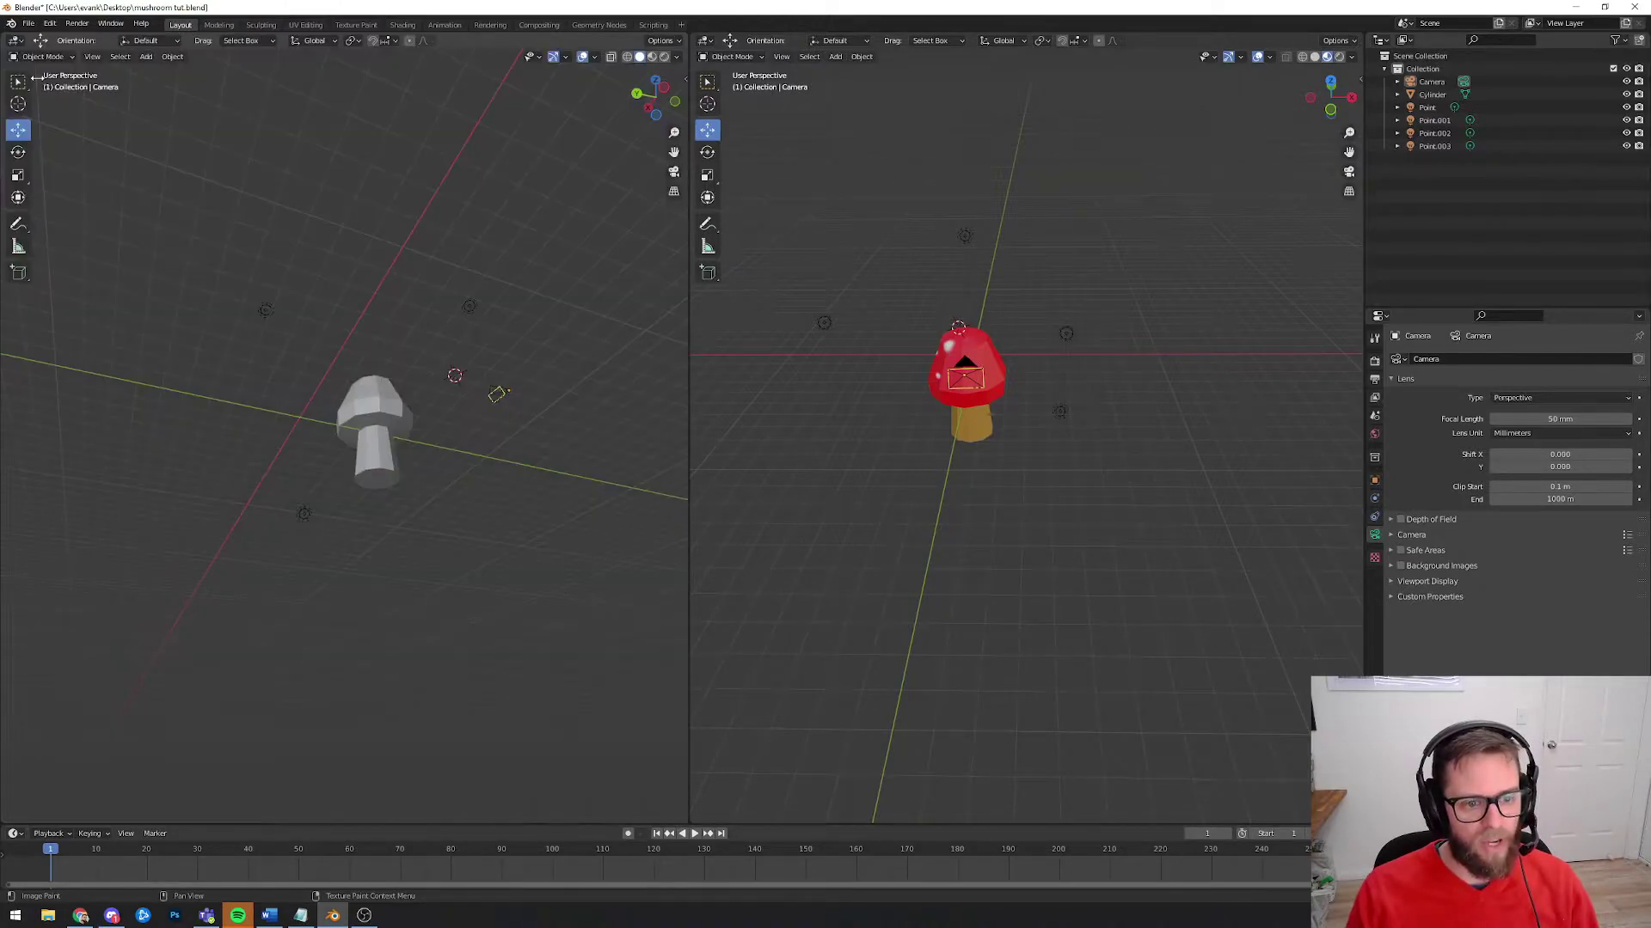
# Step: Set the camera object as the active camera of the second 3D viewport and select the camera
pyautogui.click(92, 57)
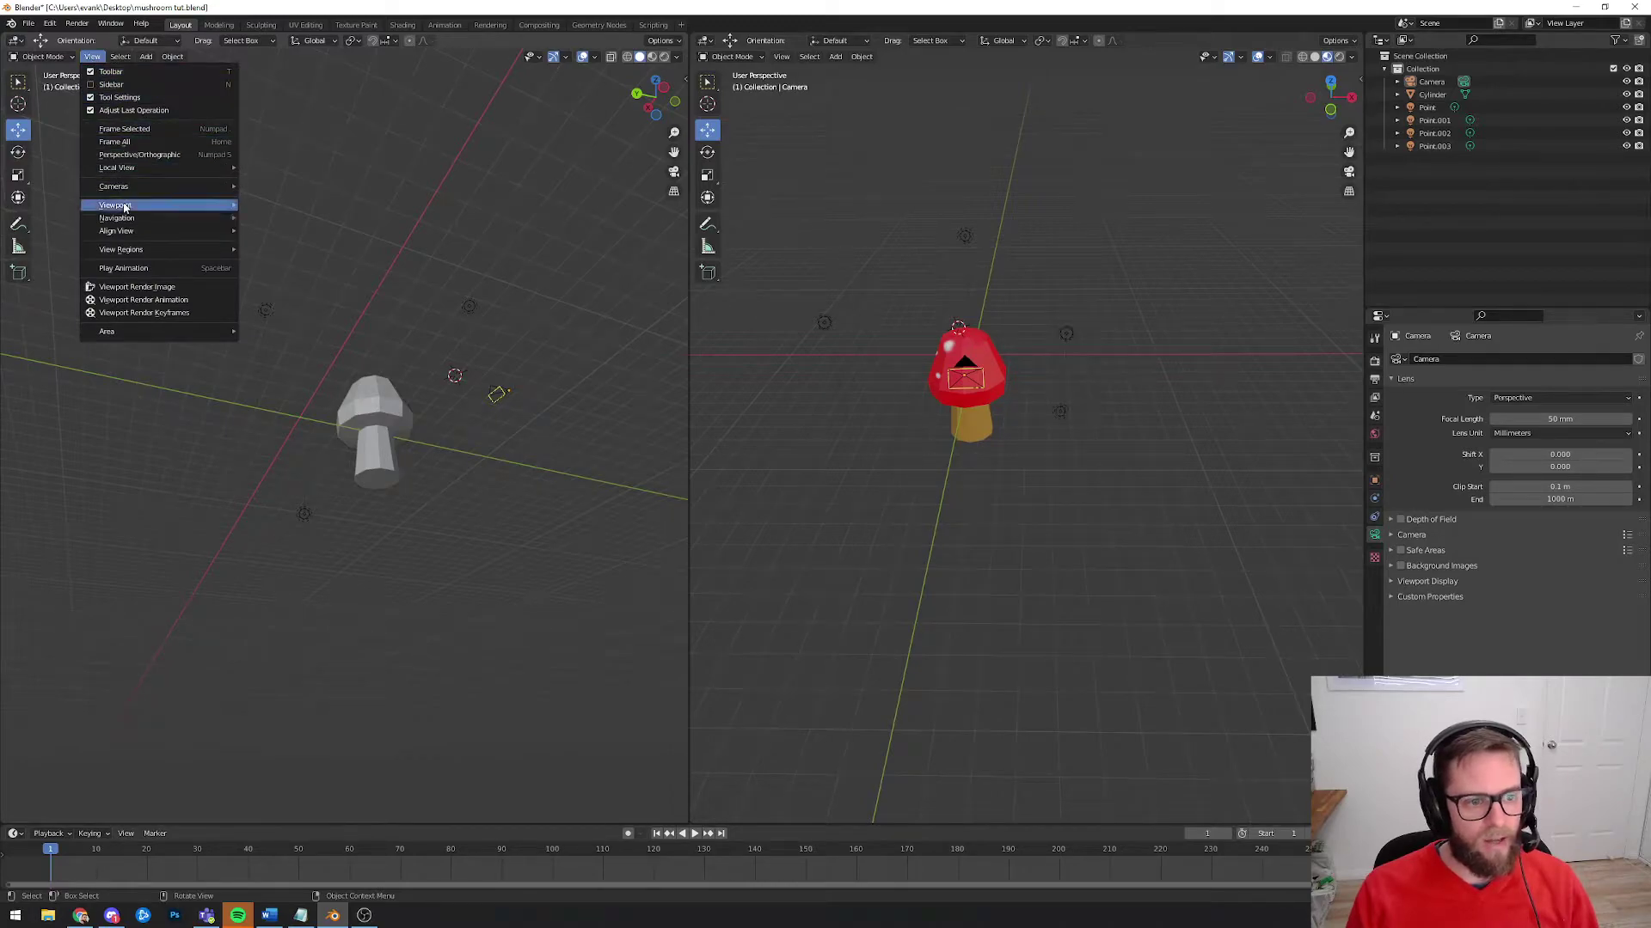
pyautogui.moveTo(134, 191)
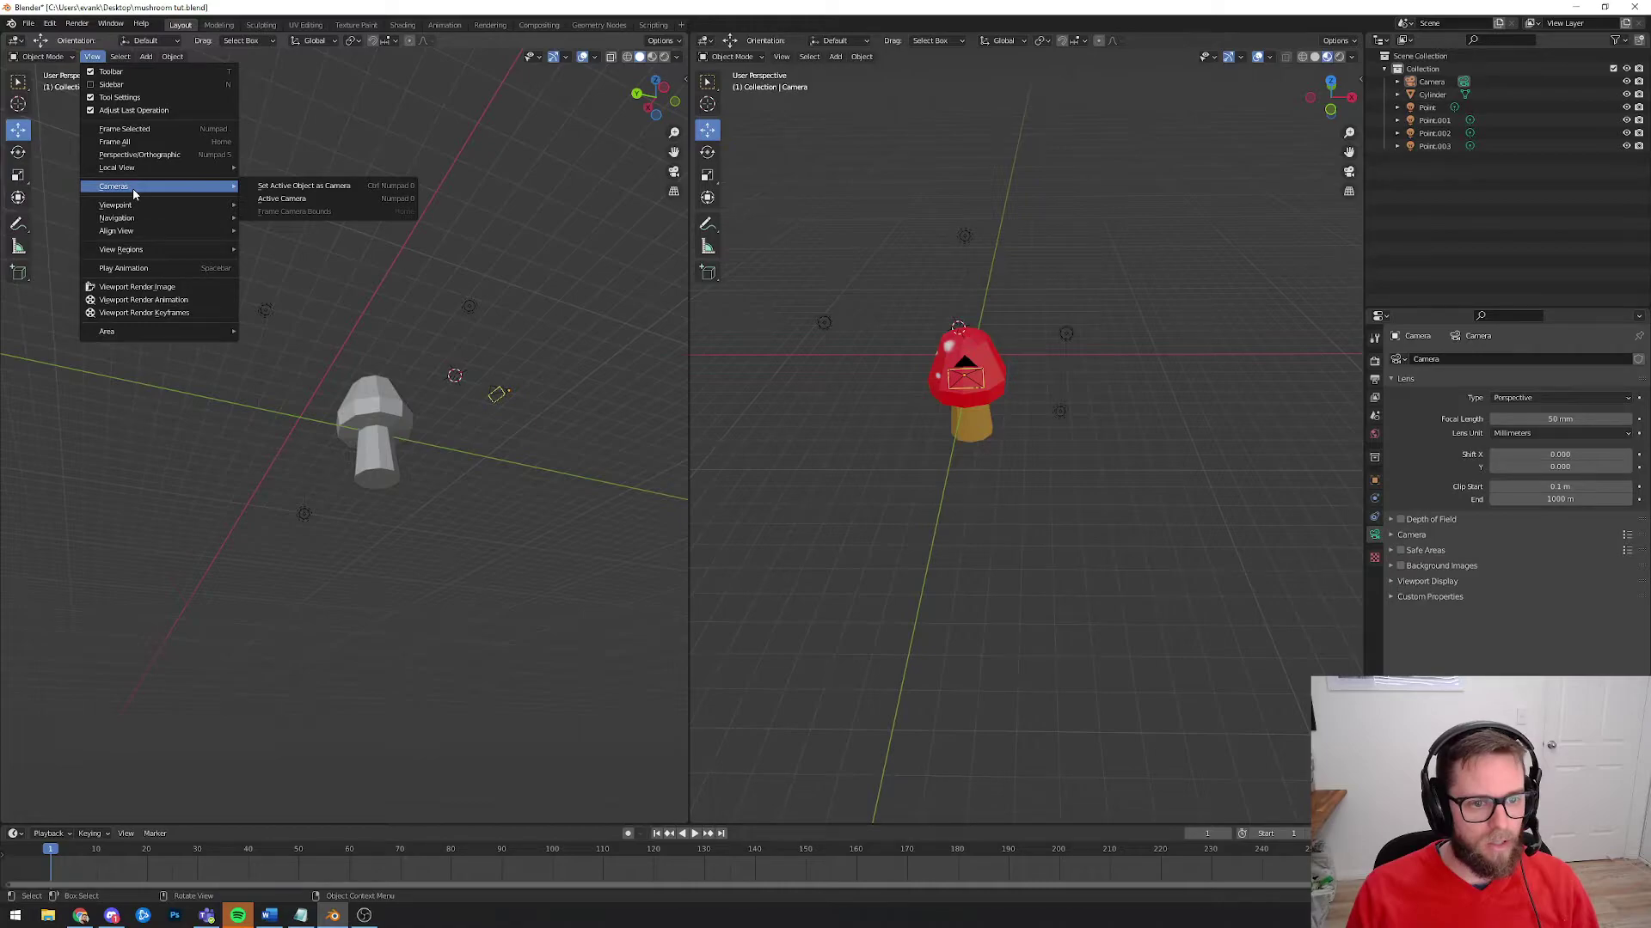
pyautogui.click(346, 191)
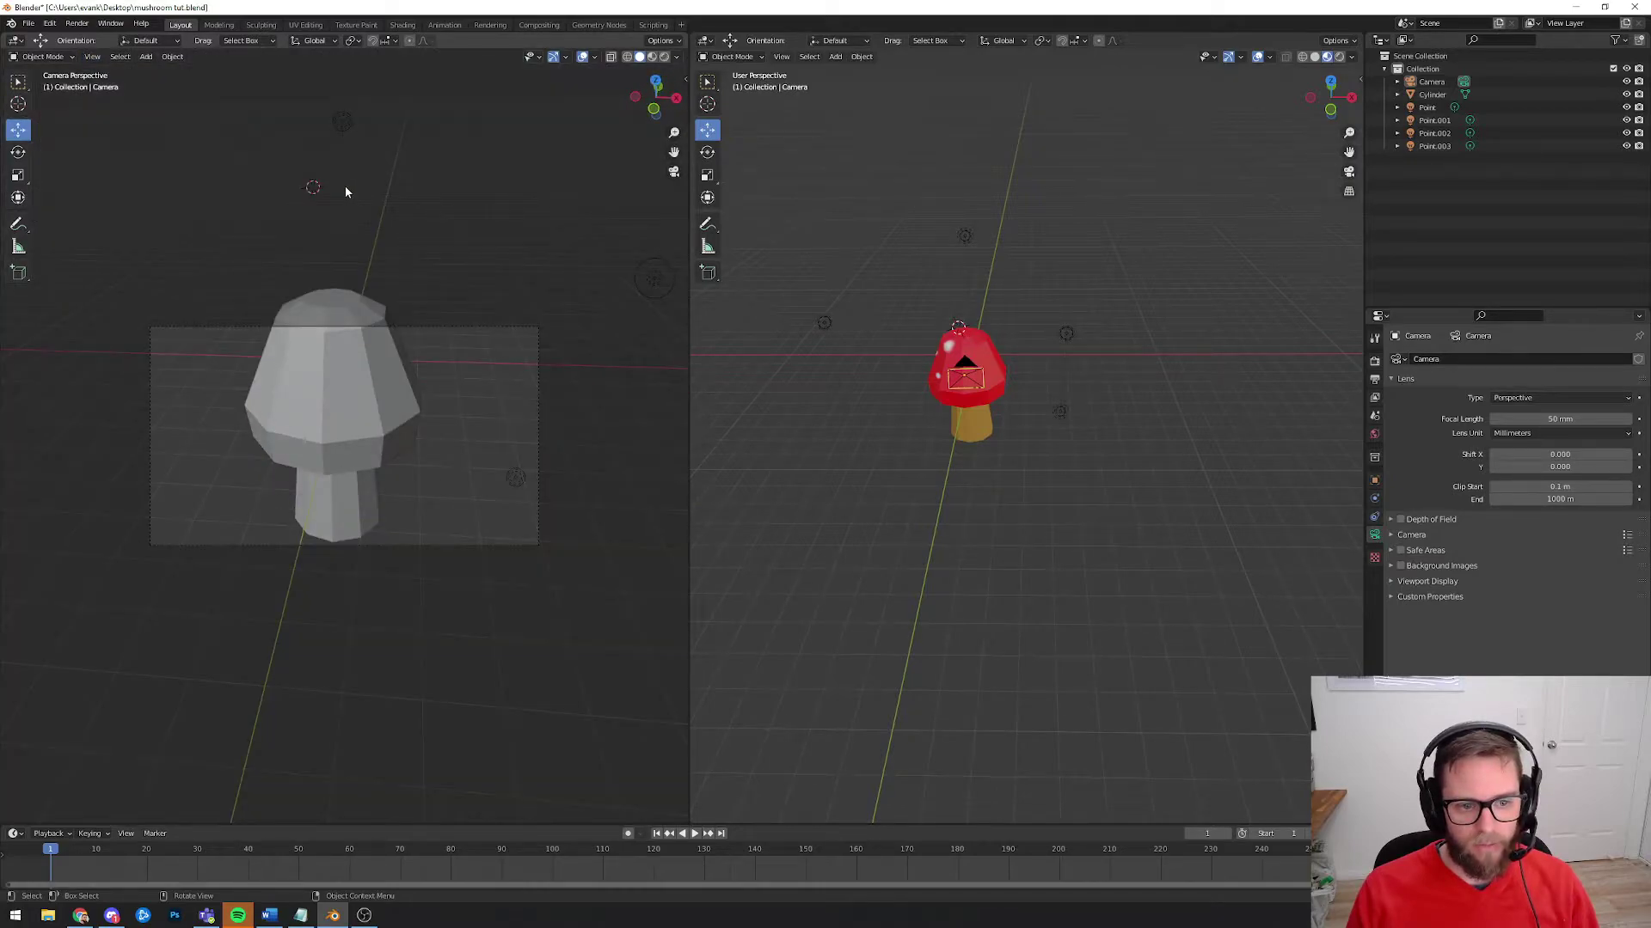
pyautogui.click(979, 392)
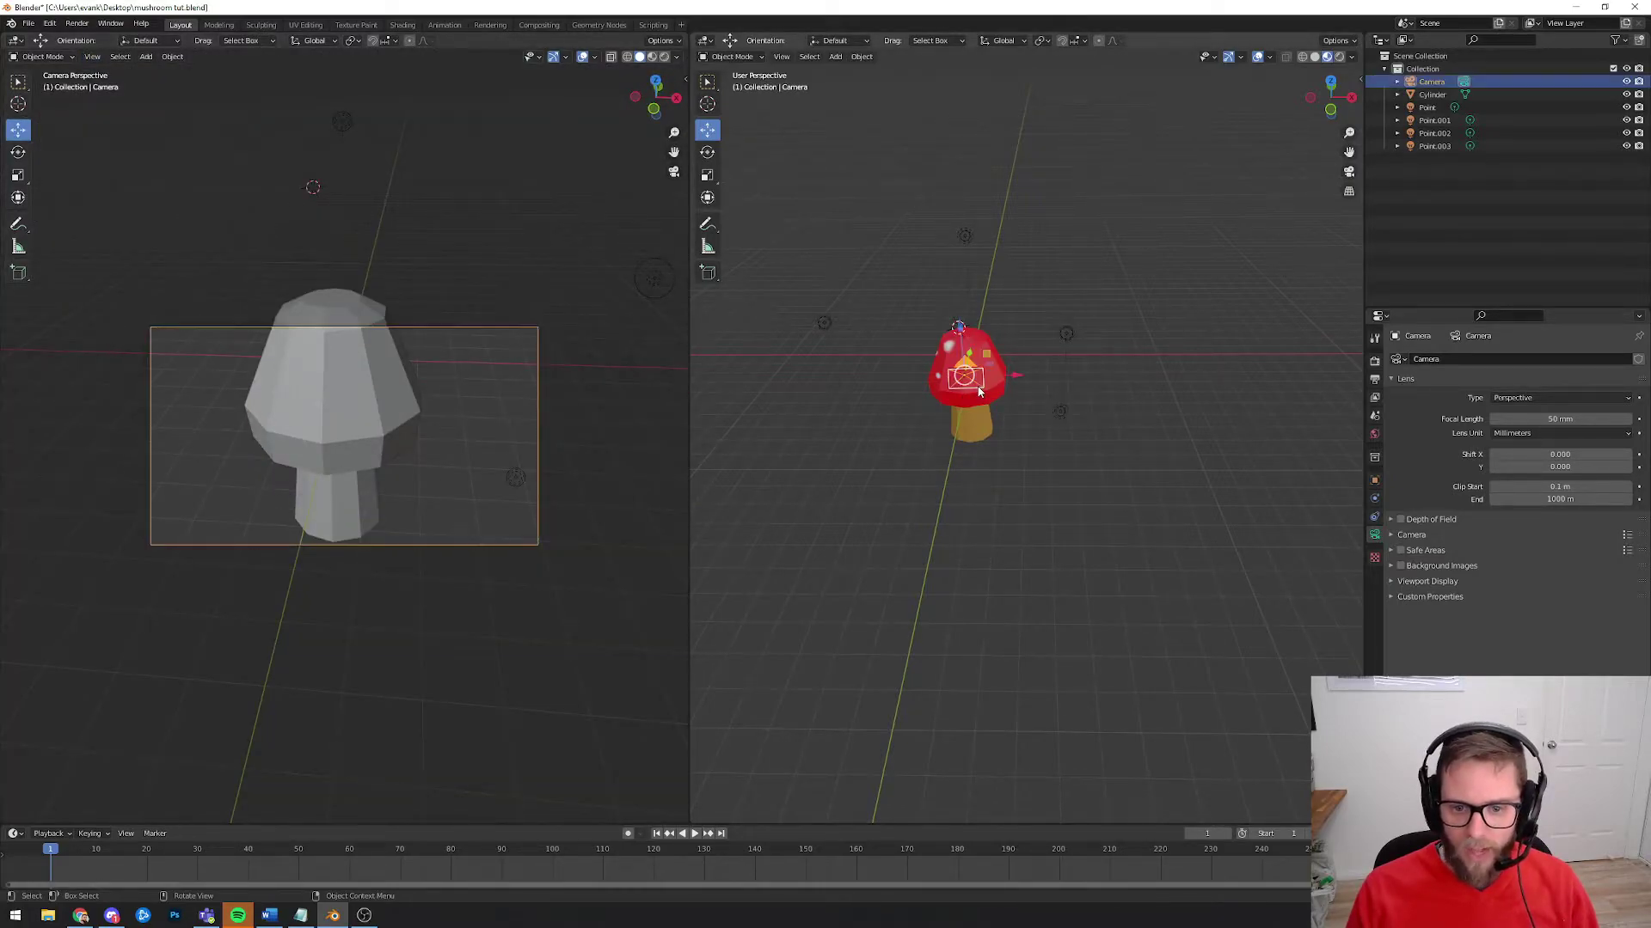
# Step: Toggle the camera viewpoint in the second viewport and set the selected object as its active camera again
pyautogui.click(92, 56)
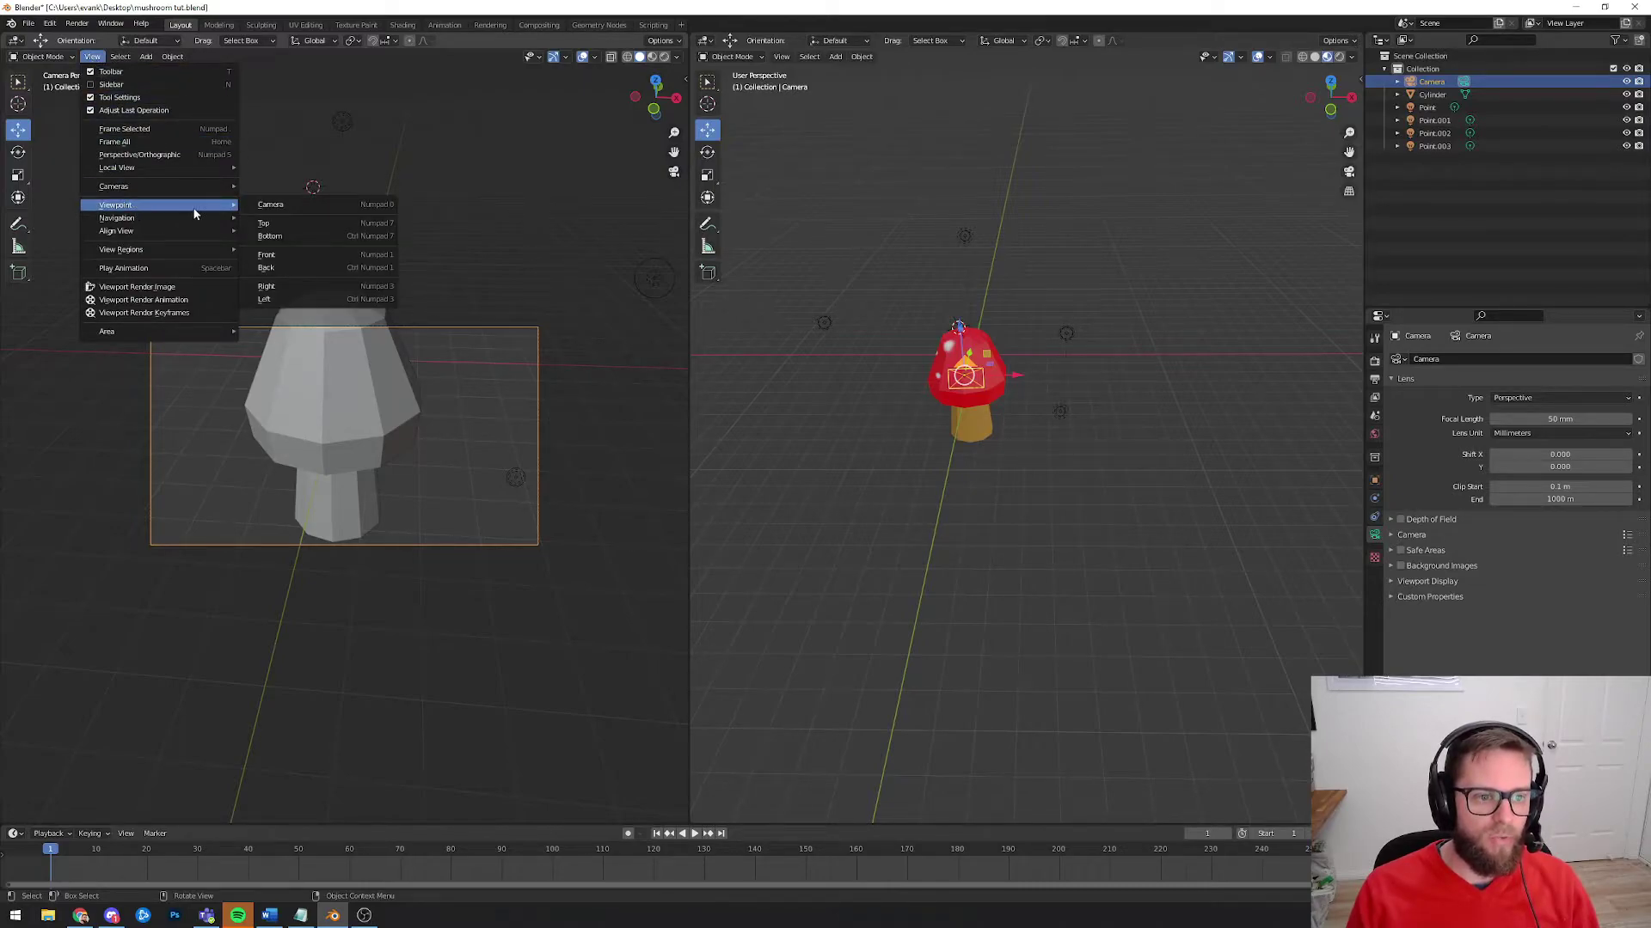
pyautogui.click(286, 205)
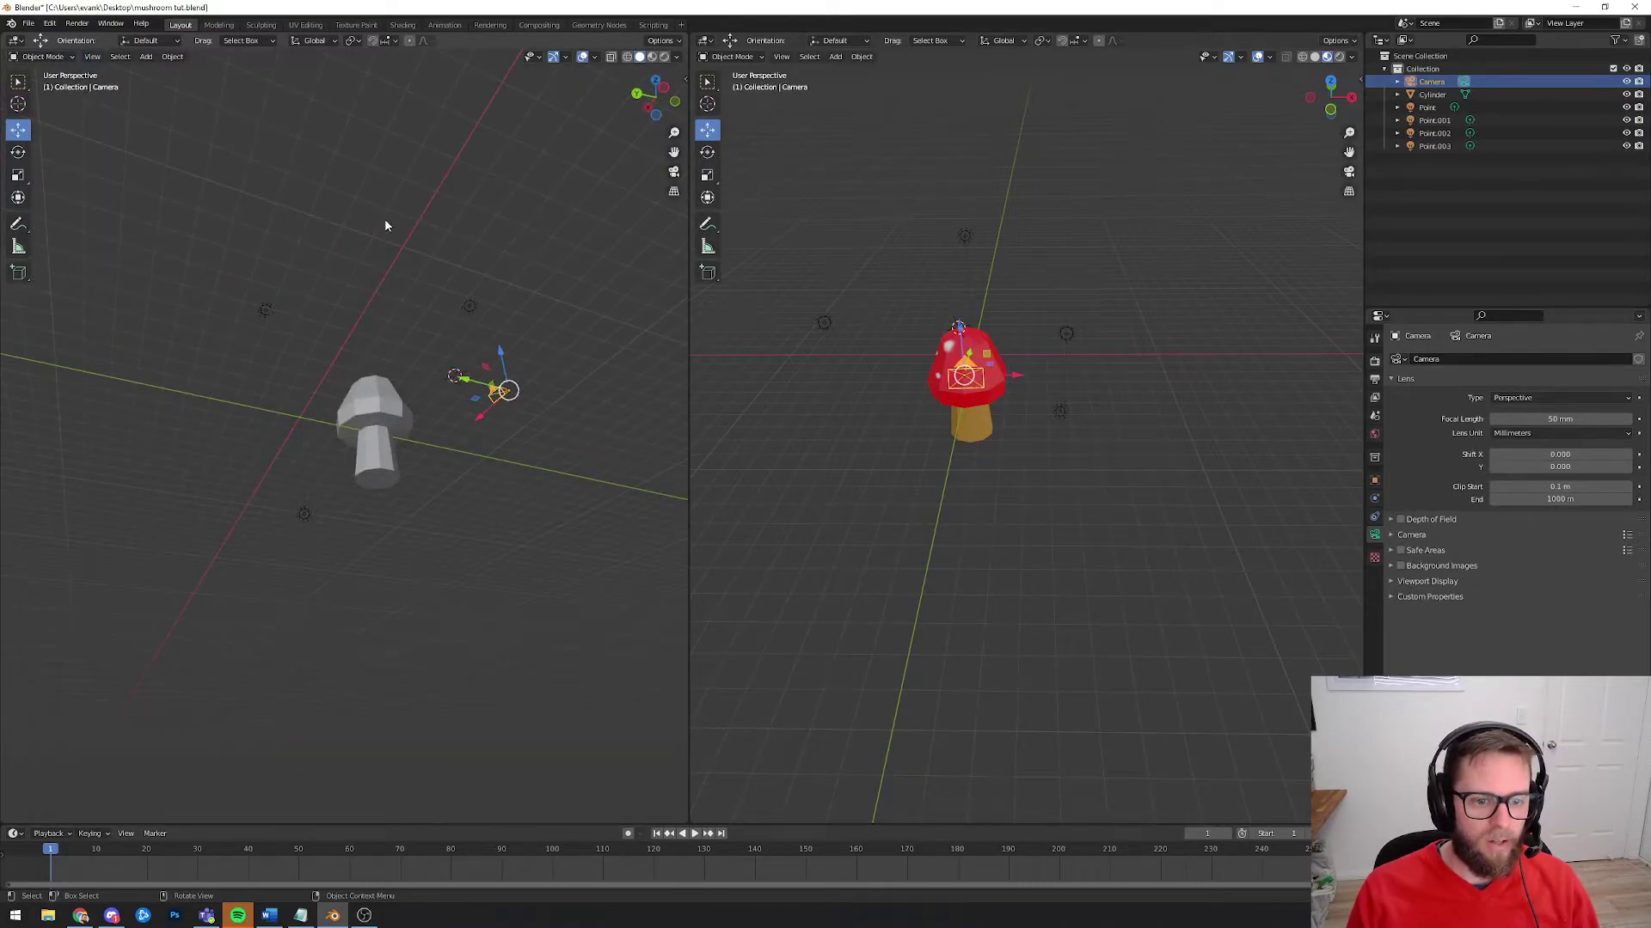
pyautogui.click(92, 57)
pyautogui.moveTo(135, 188)
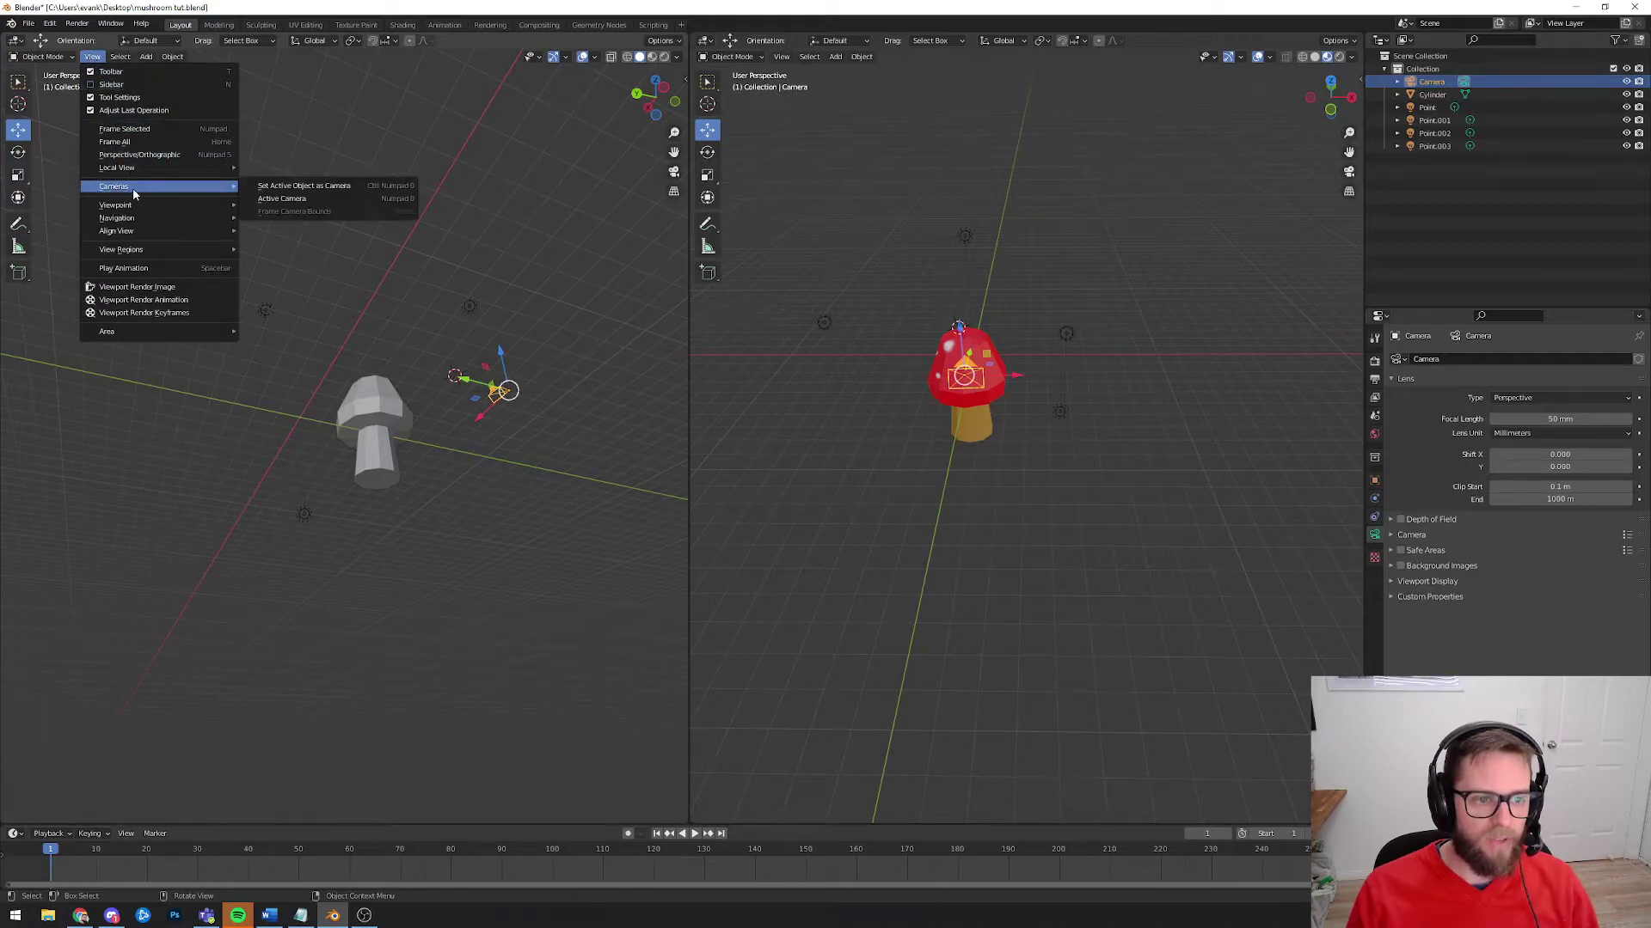
pyautogui.click(299, 186)
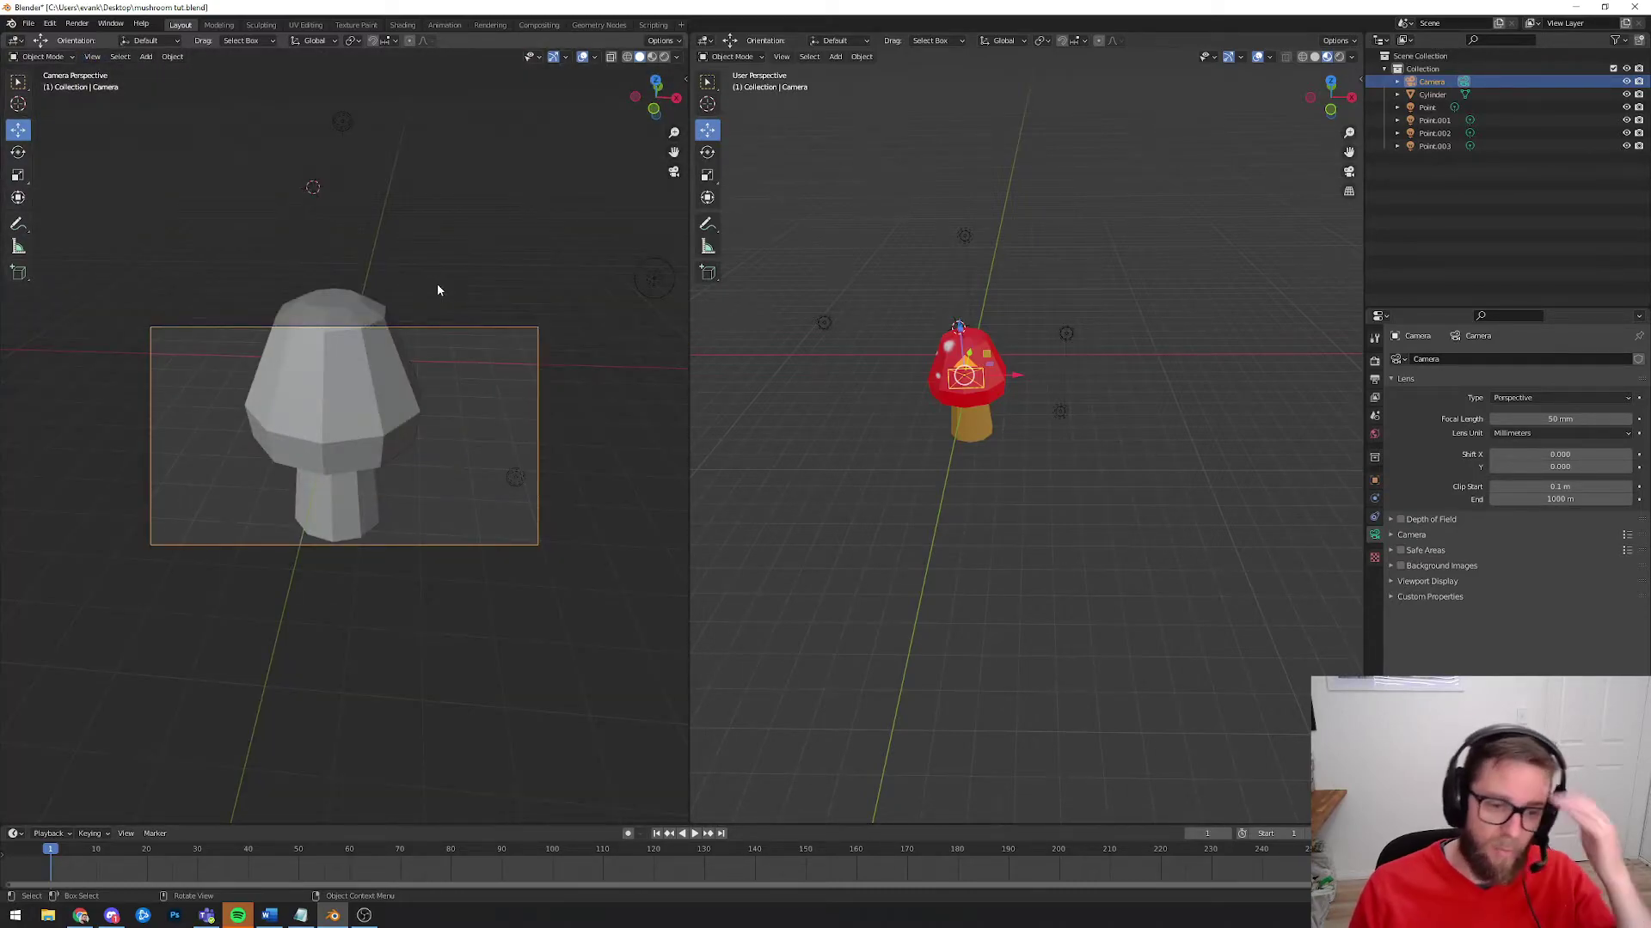
# Step: Move the camera within its own view to center the mushroom horizontally in the frame
pyautogui.scroll(-1, 446, 416)
pyautogui.scroll(1, 444, 416)
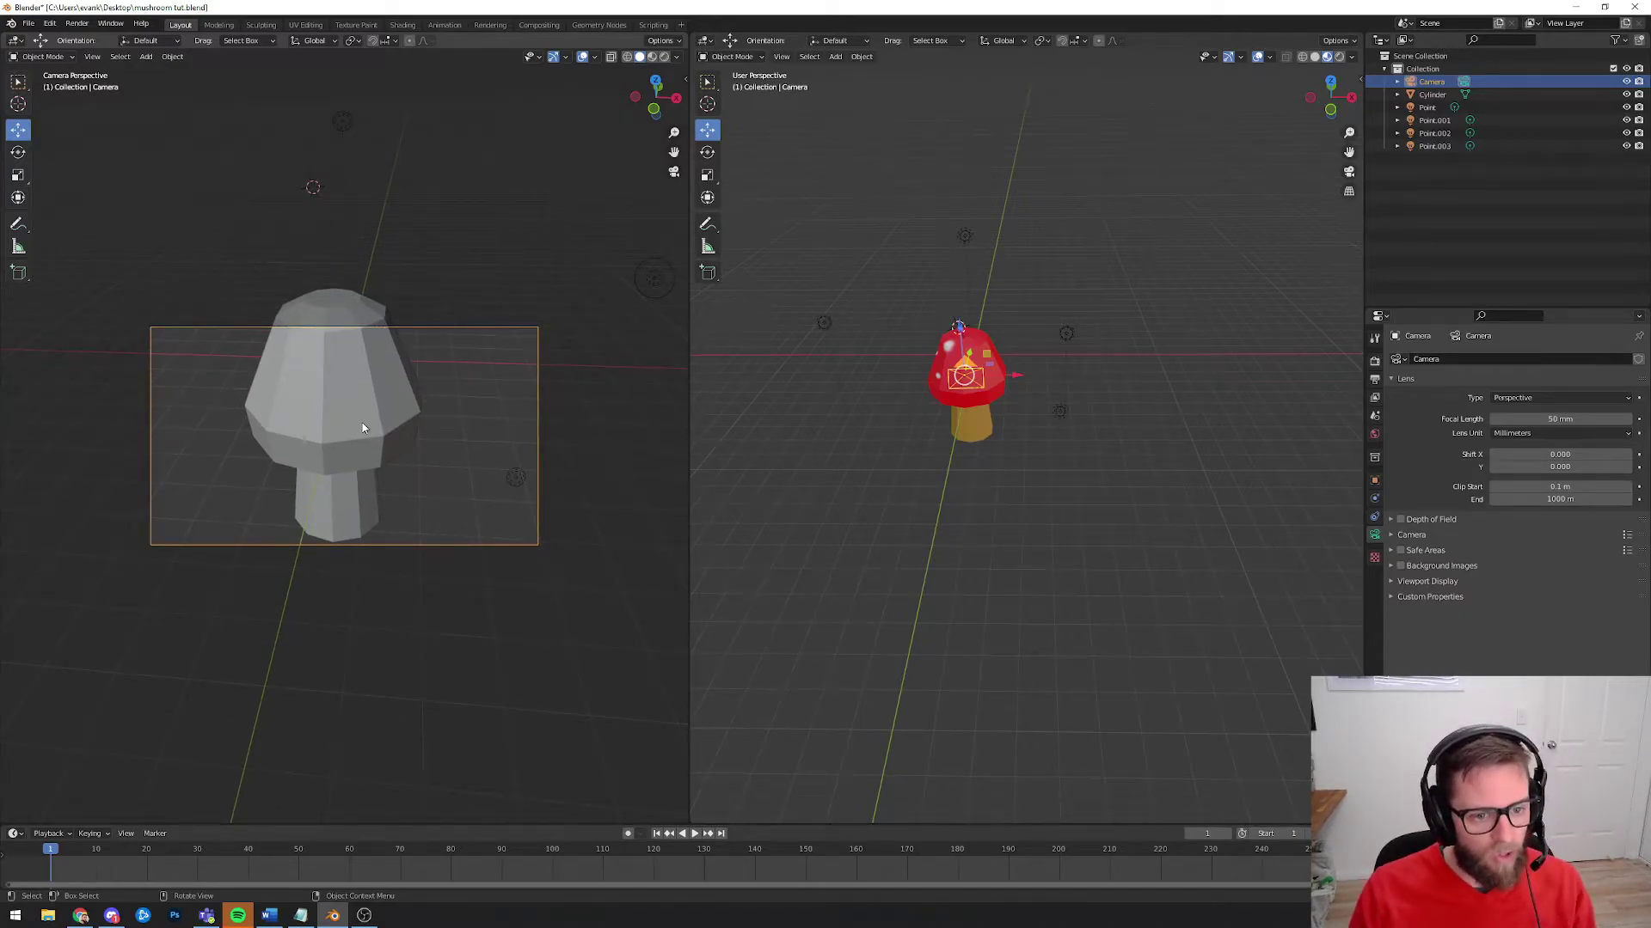
pyautogui.press('g')
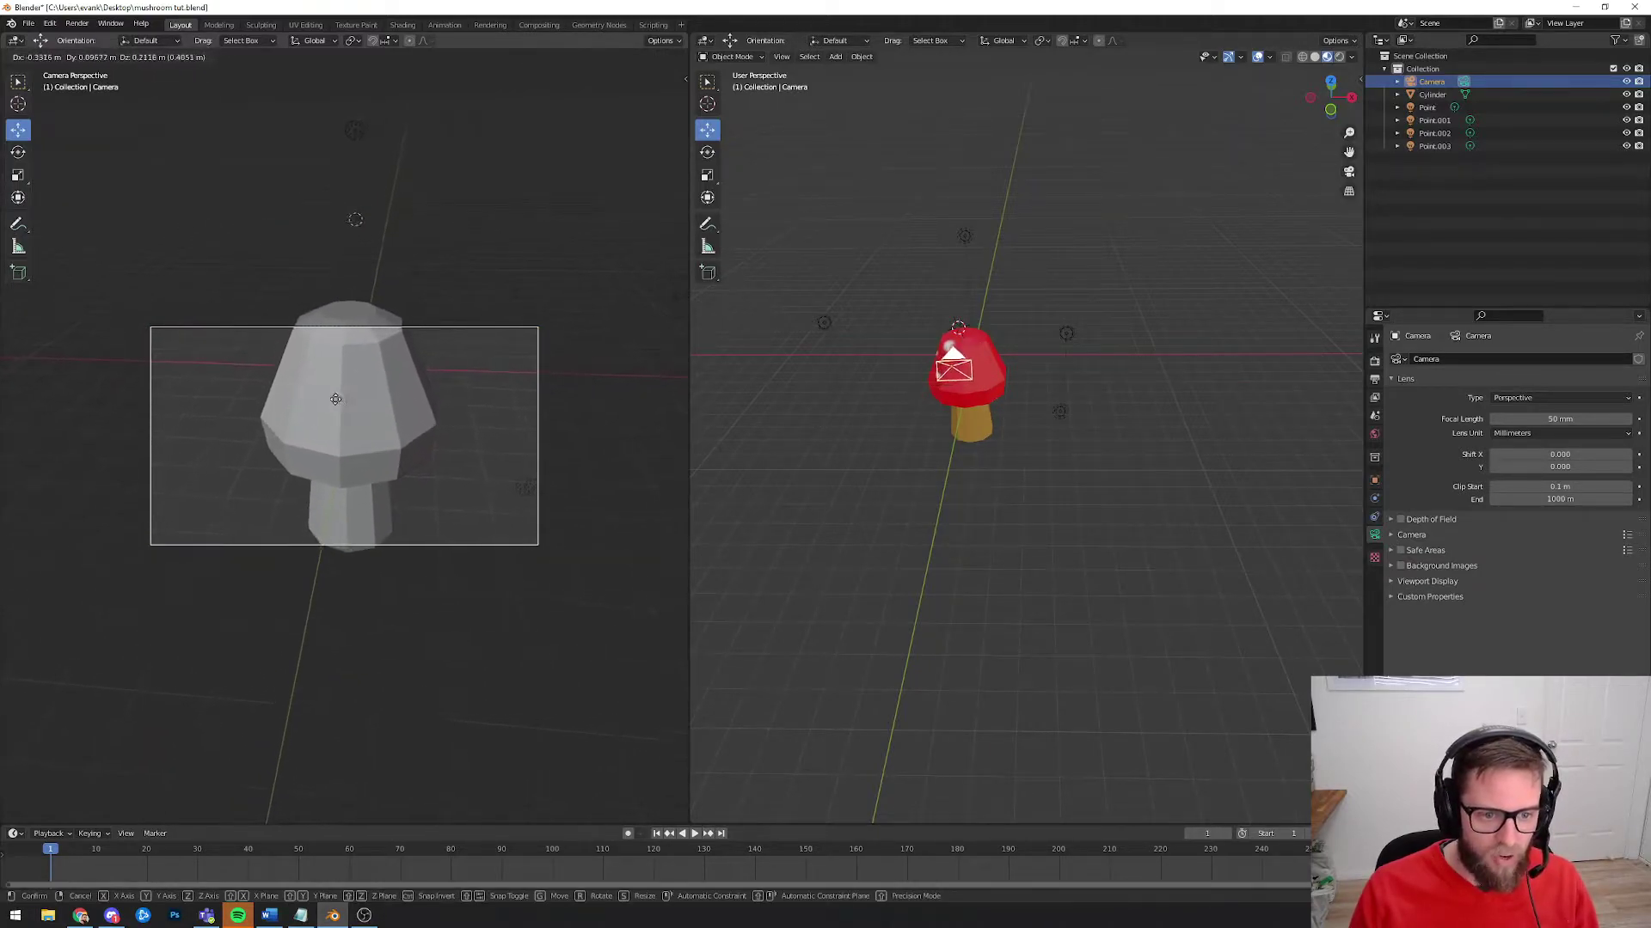
pyautogui.click(337, 401)
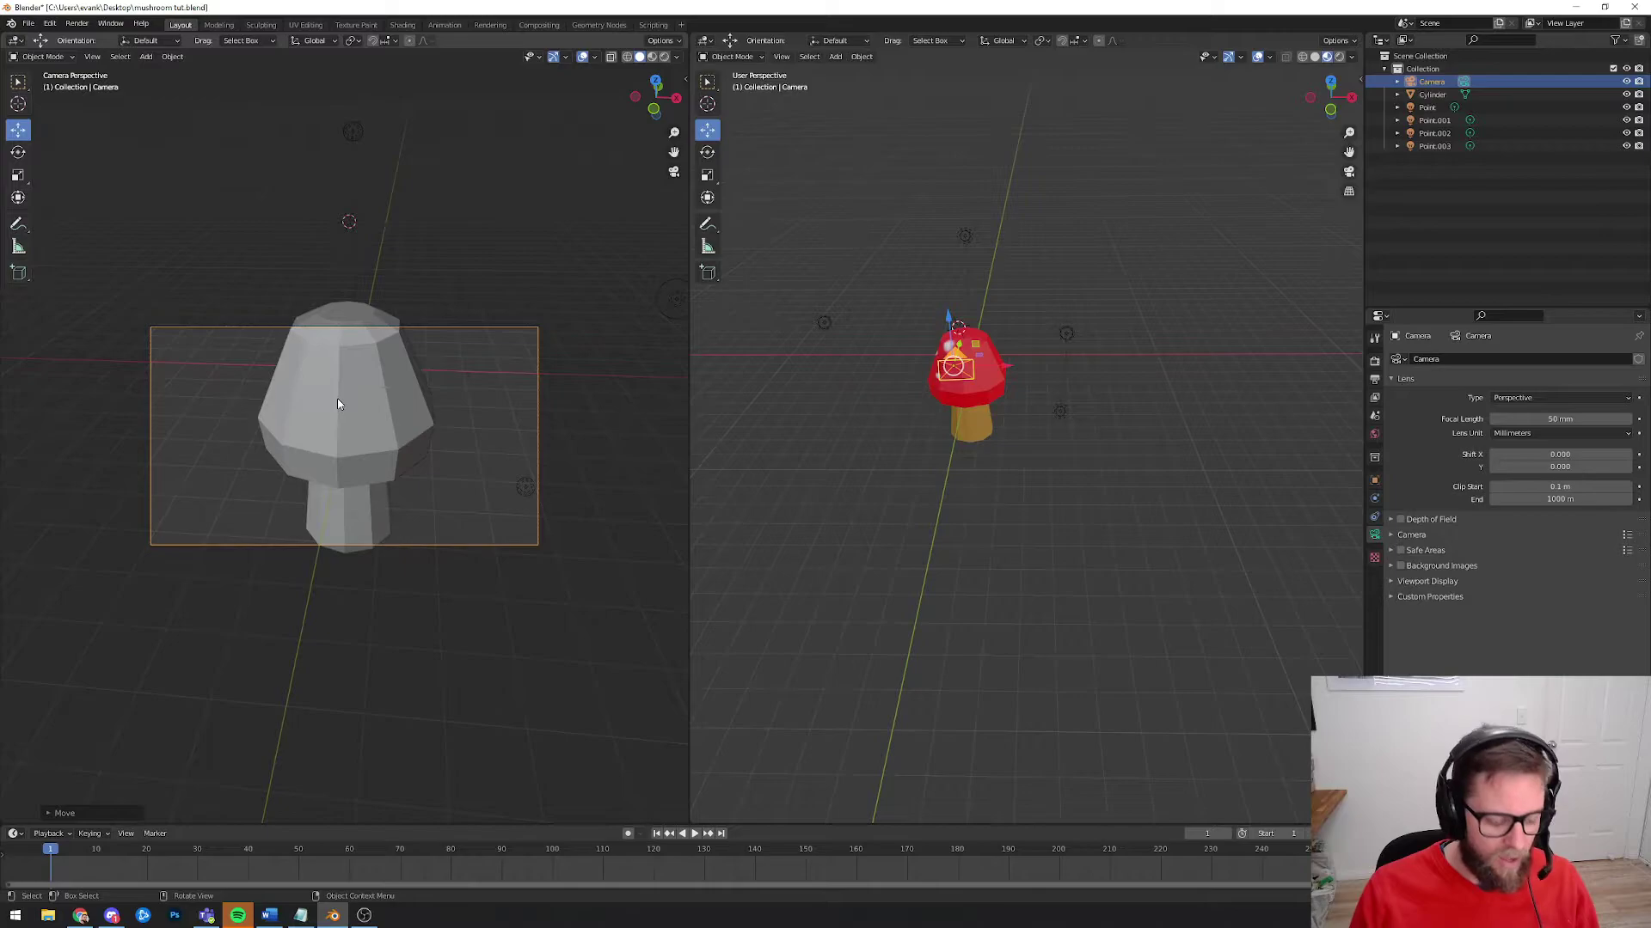
pyautogui.press('s')
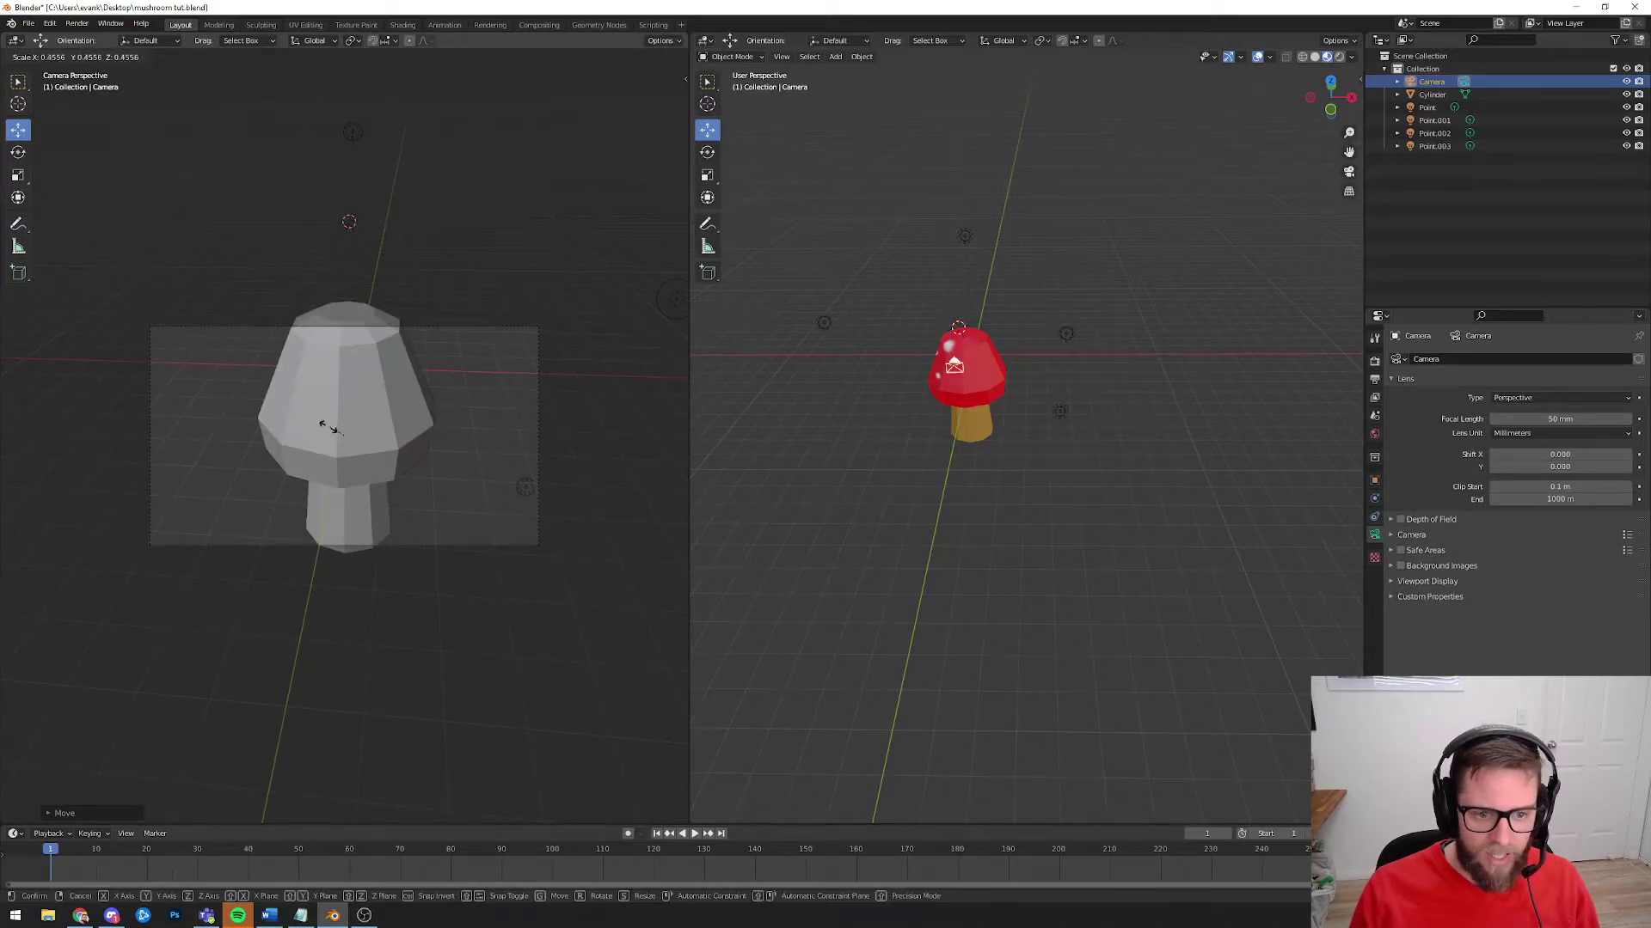
pyautogui.rightClick(301, 392)
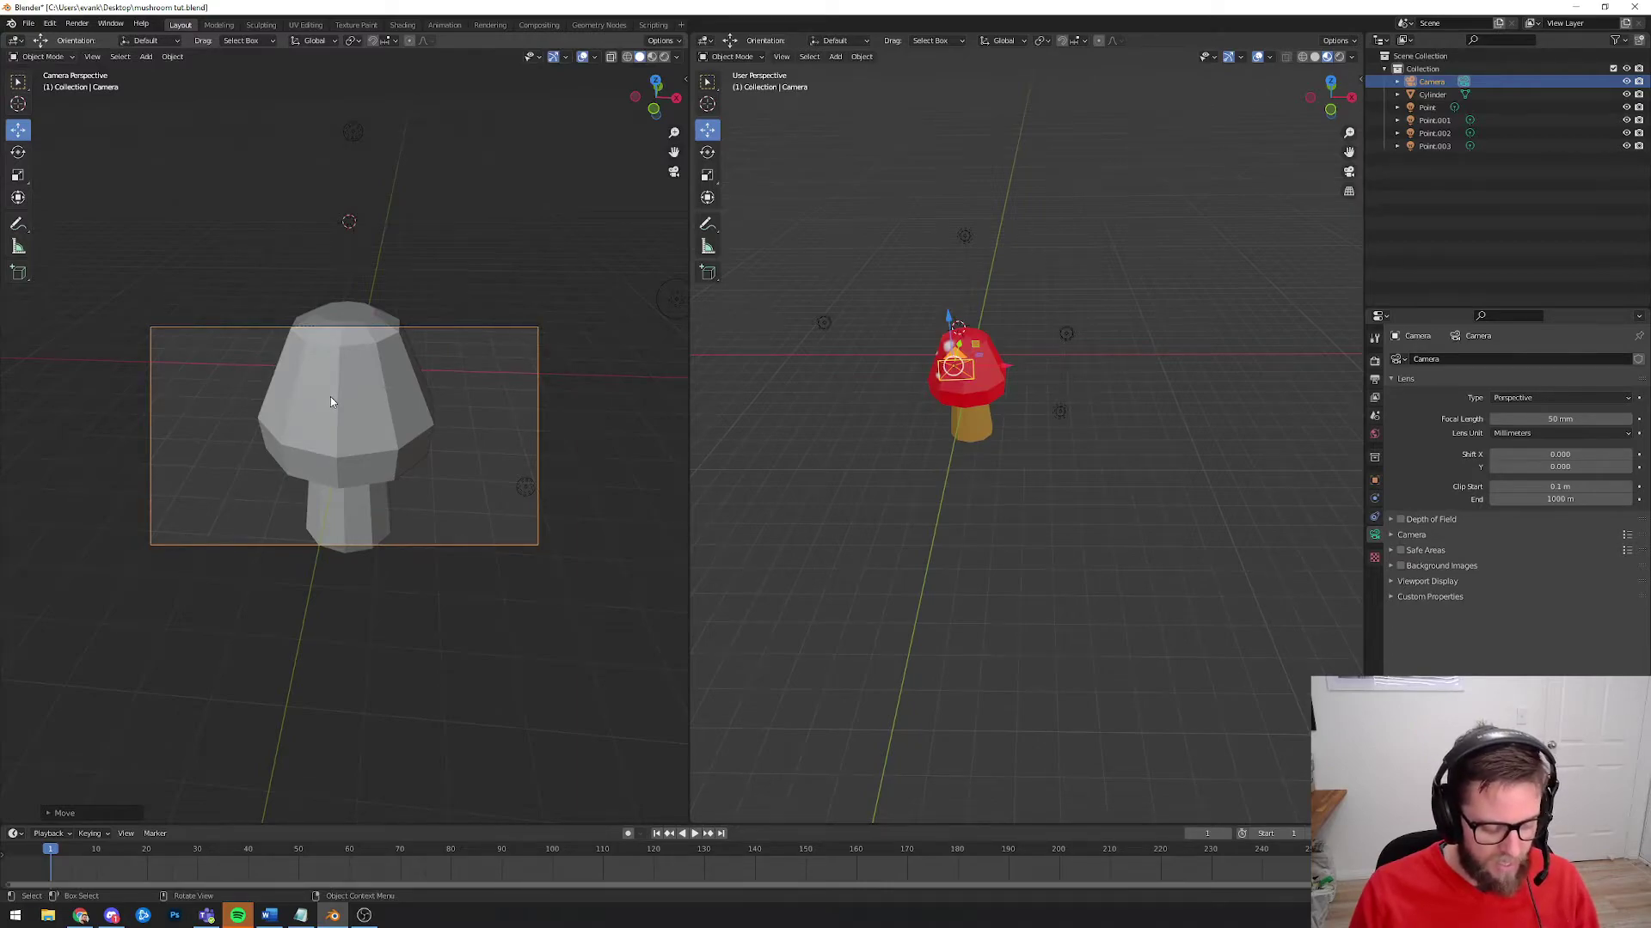
pyautogui.press('r')
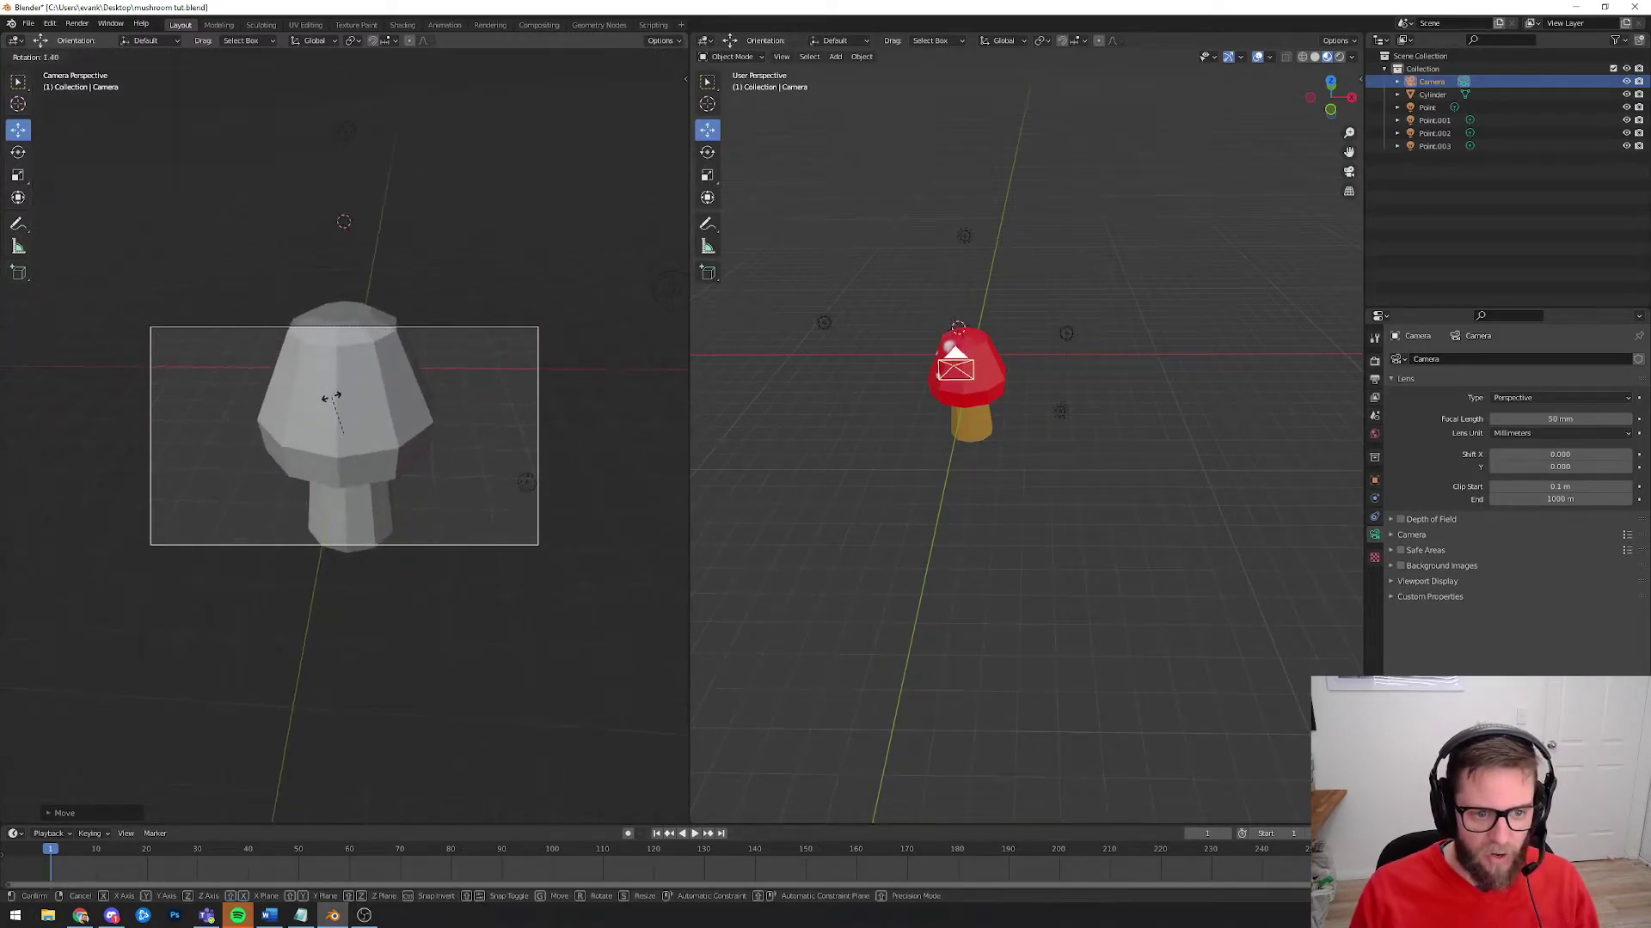
pyautogui.rightClick(333, 402)
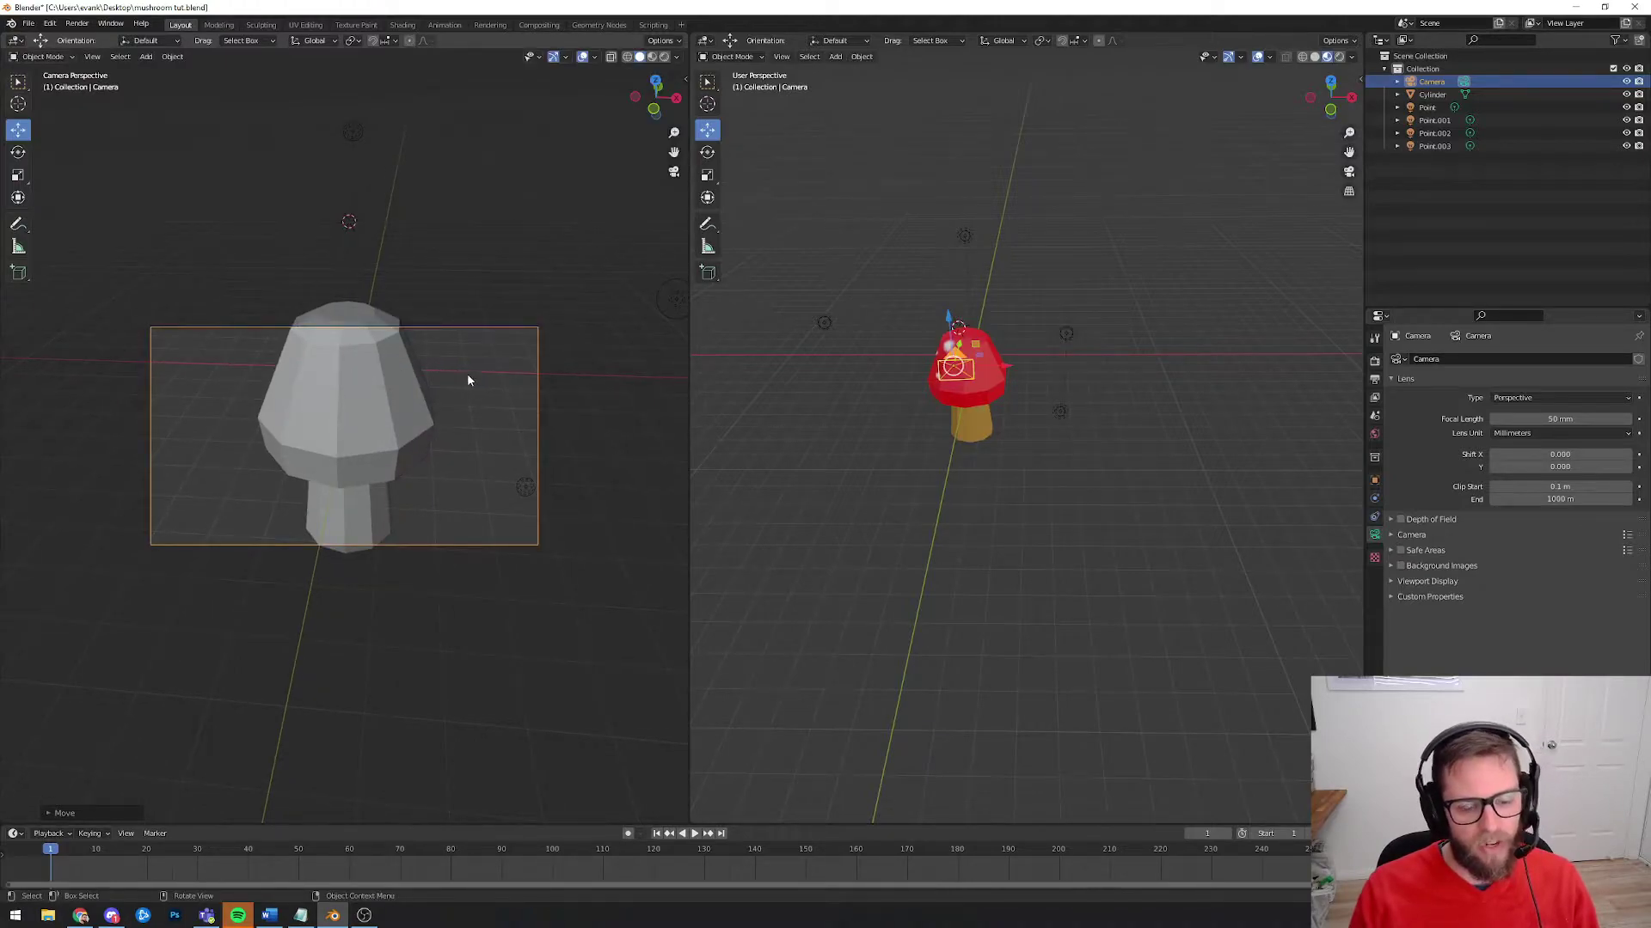
# Step: Shorten the camera's focal length to about 17.7 mm and move the camera about 1.48 m along the global X axis
pyautogui.moveTo(1069, 376); pyautogui.dragTo(1006, 364, button='middle')
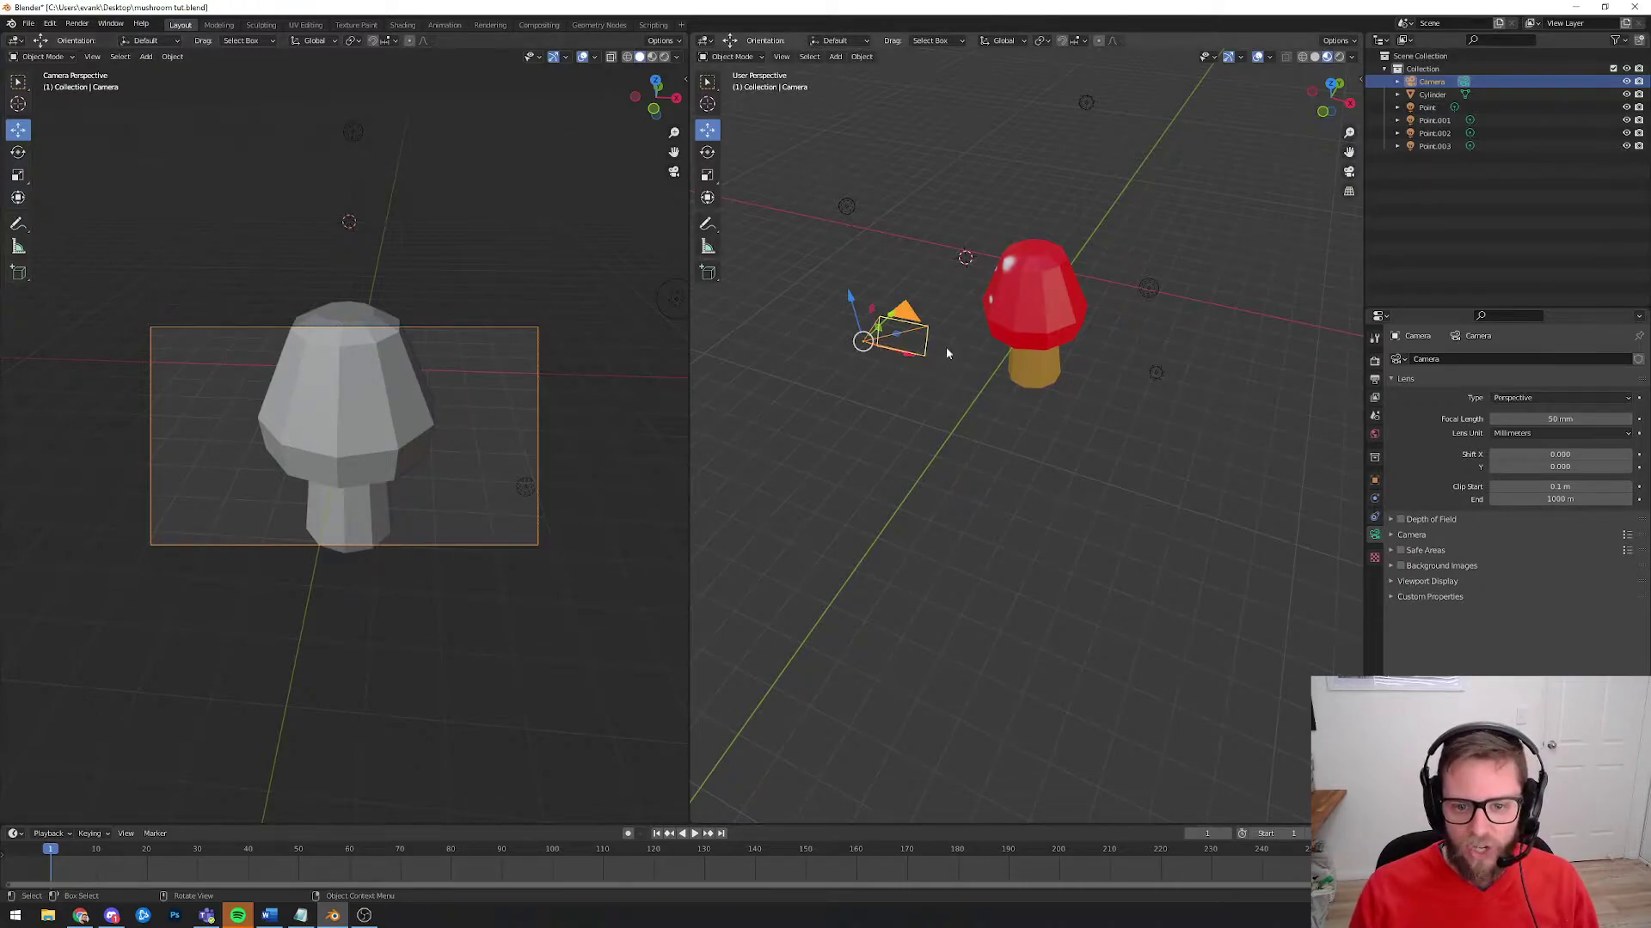
pyautogui.moveTo(885, 320); pyautogui.dragTo(863, 348)
pyautogui.press('g')
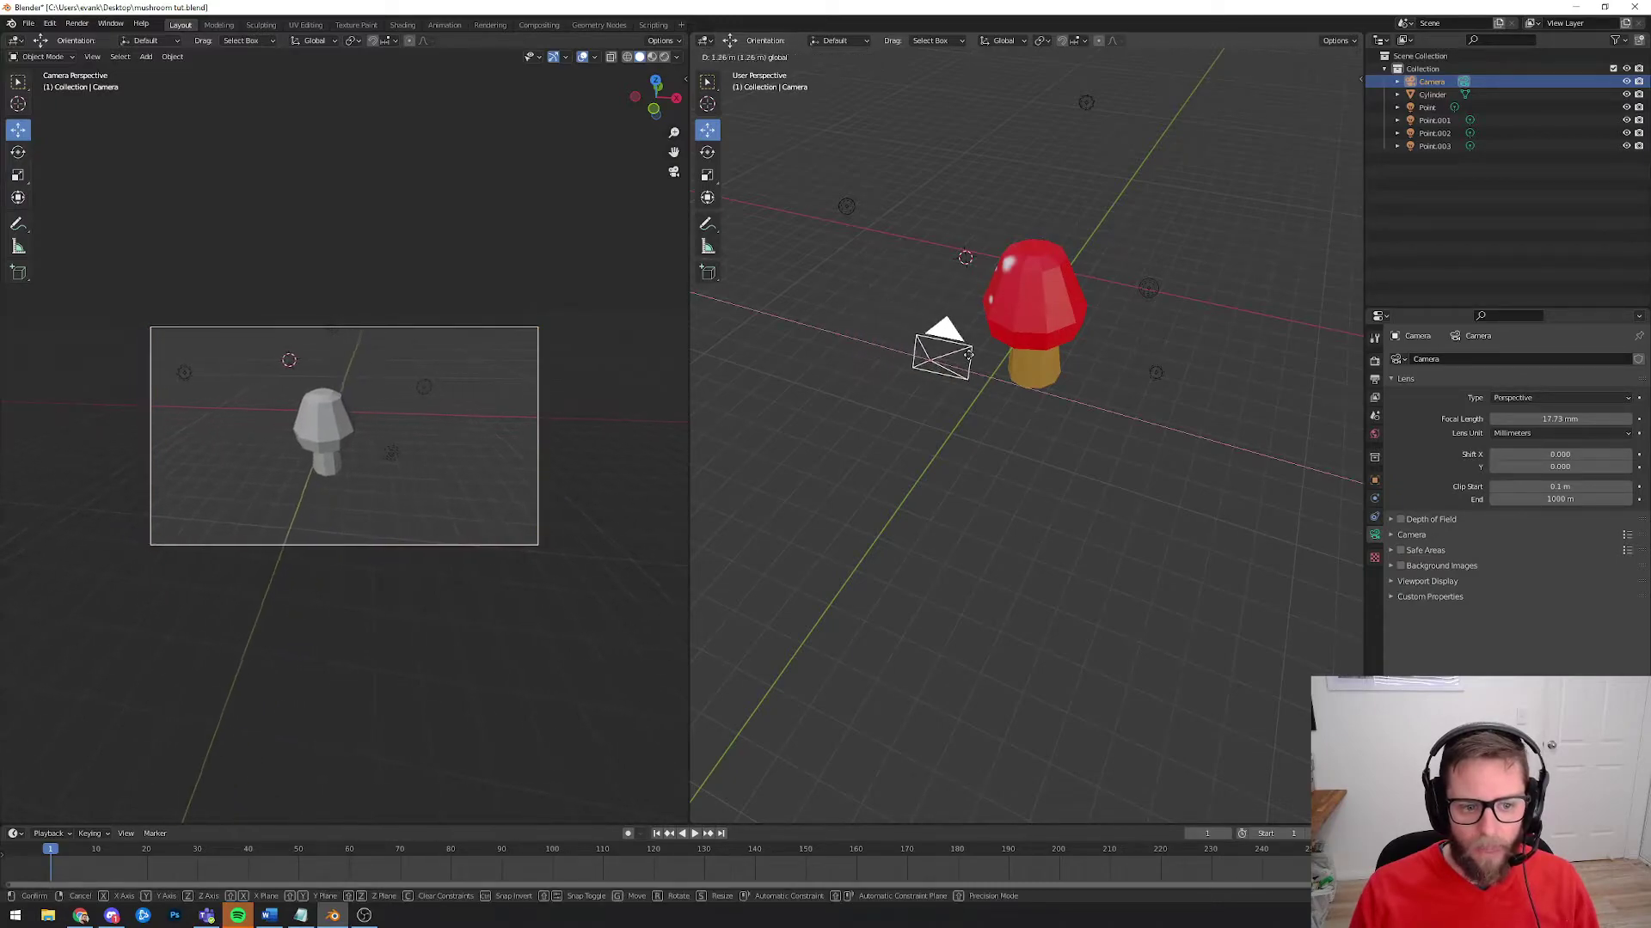
pyautogui.click(980, 357)
# Step: Rotate the camera about 7.5° around the global Z axis and scale it up uniformly by about 1.1
pyautogui.click(706, 153)
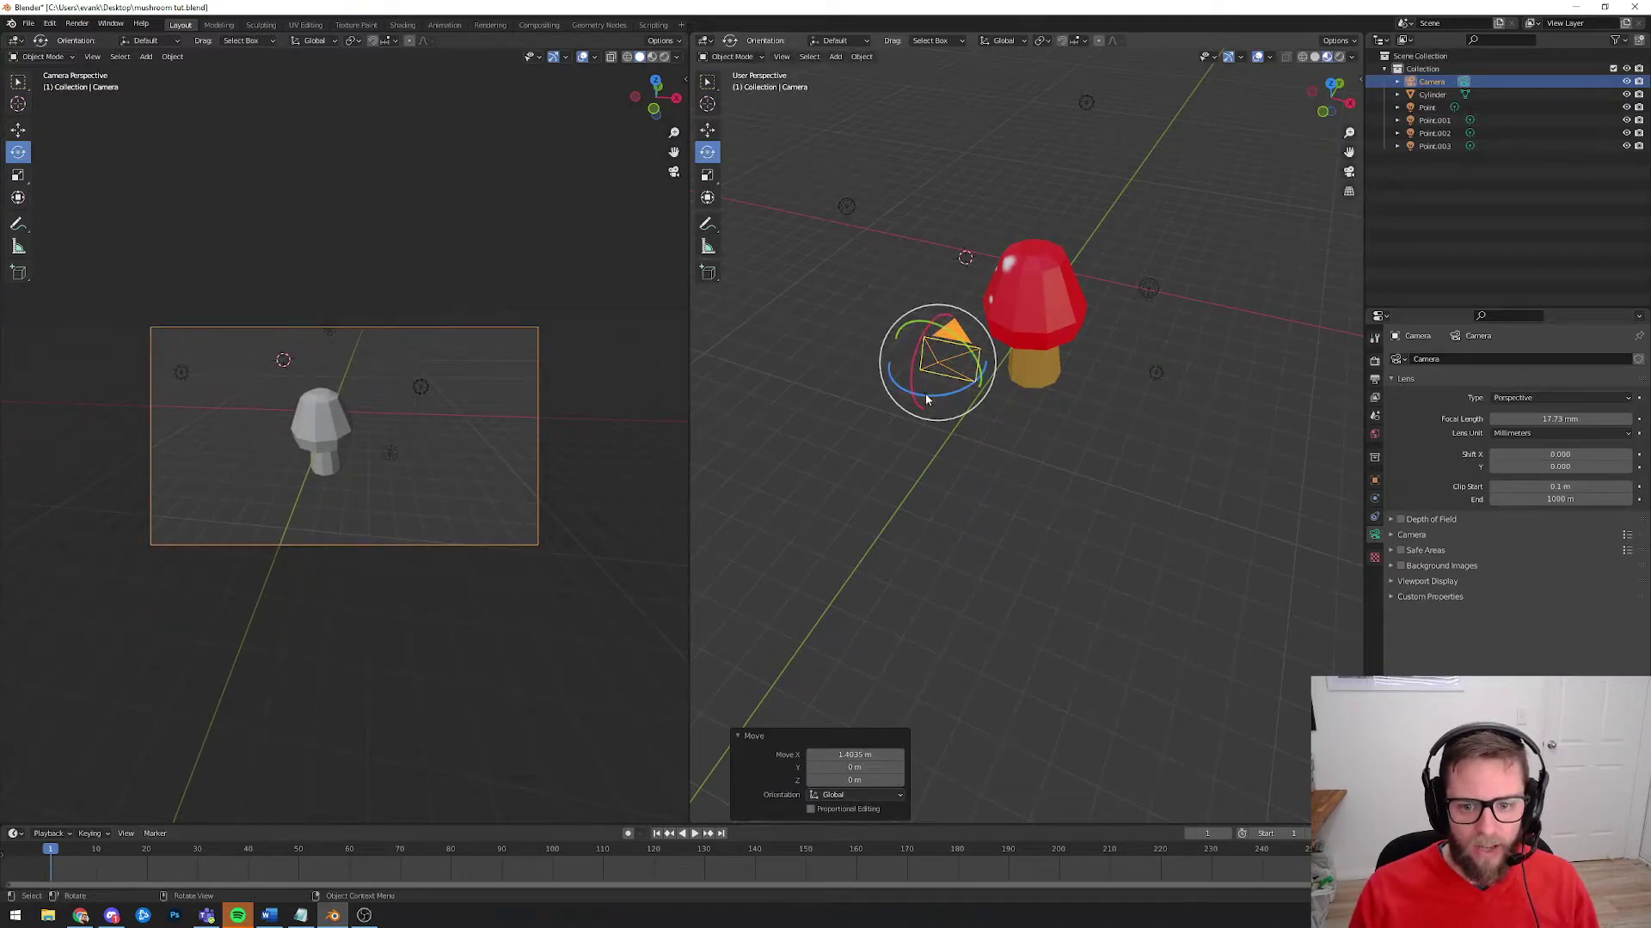
pyautogui.moveTo(935, 400); pyautogui.dragTo(937, 401)
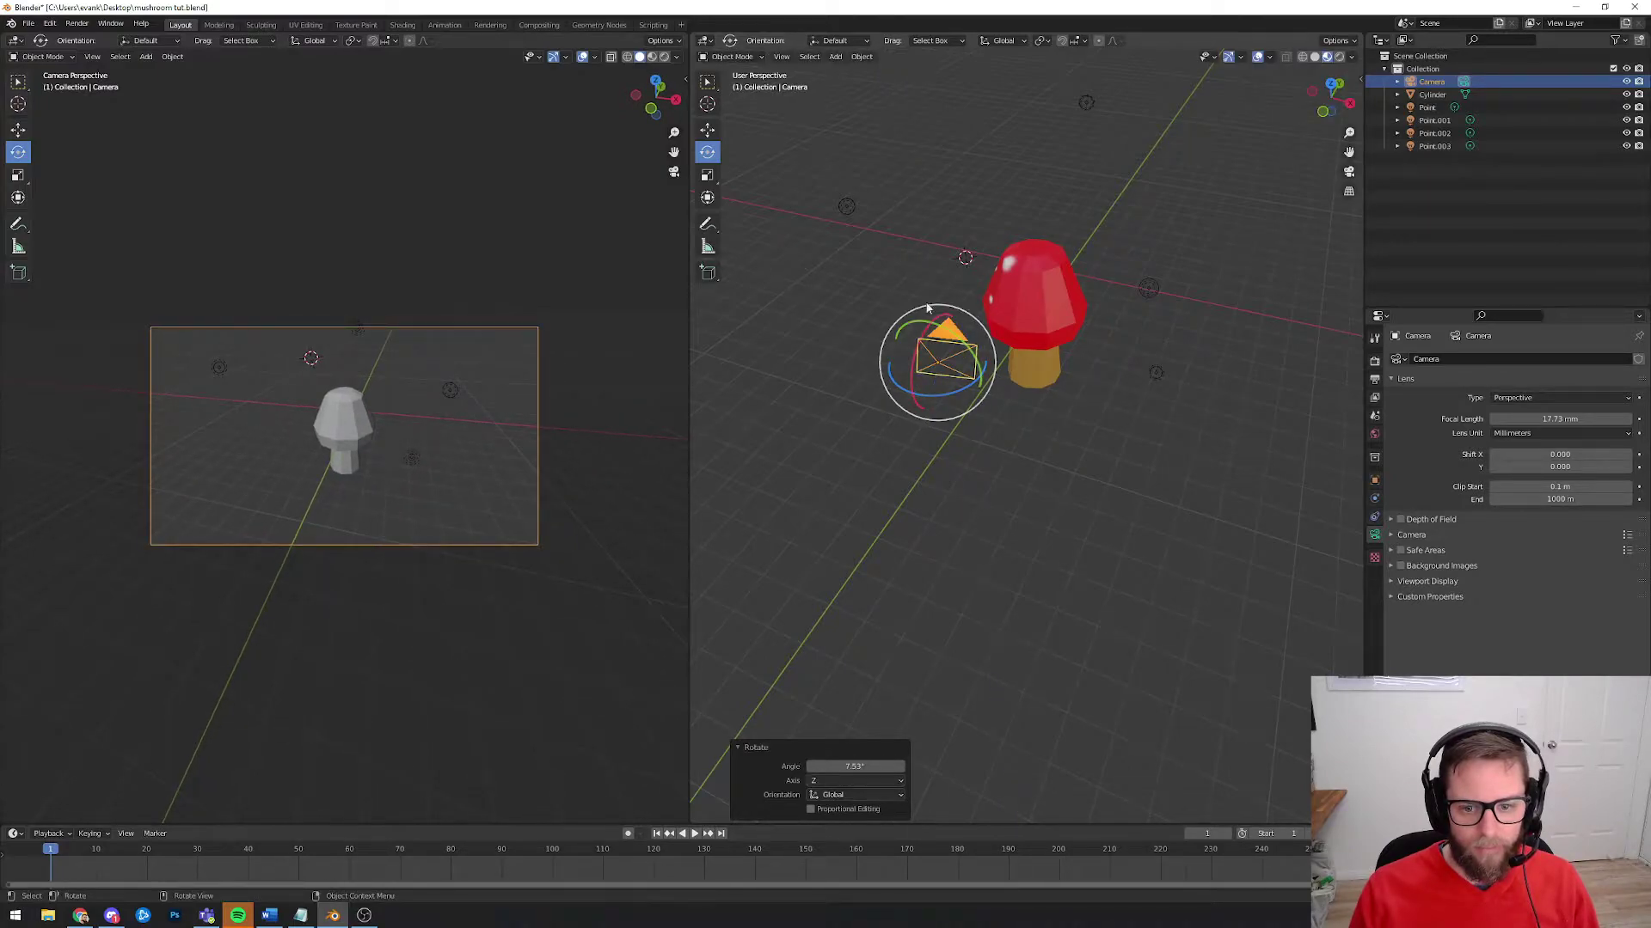
pyautogui.click(707, 174)
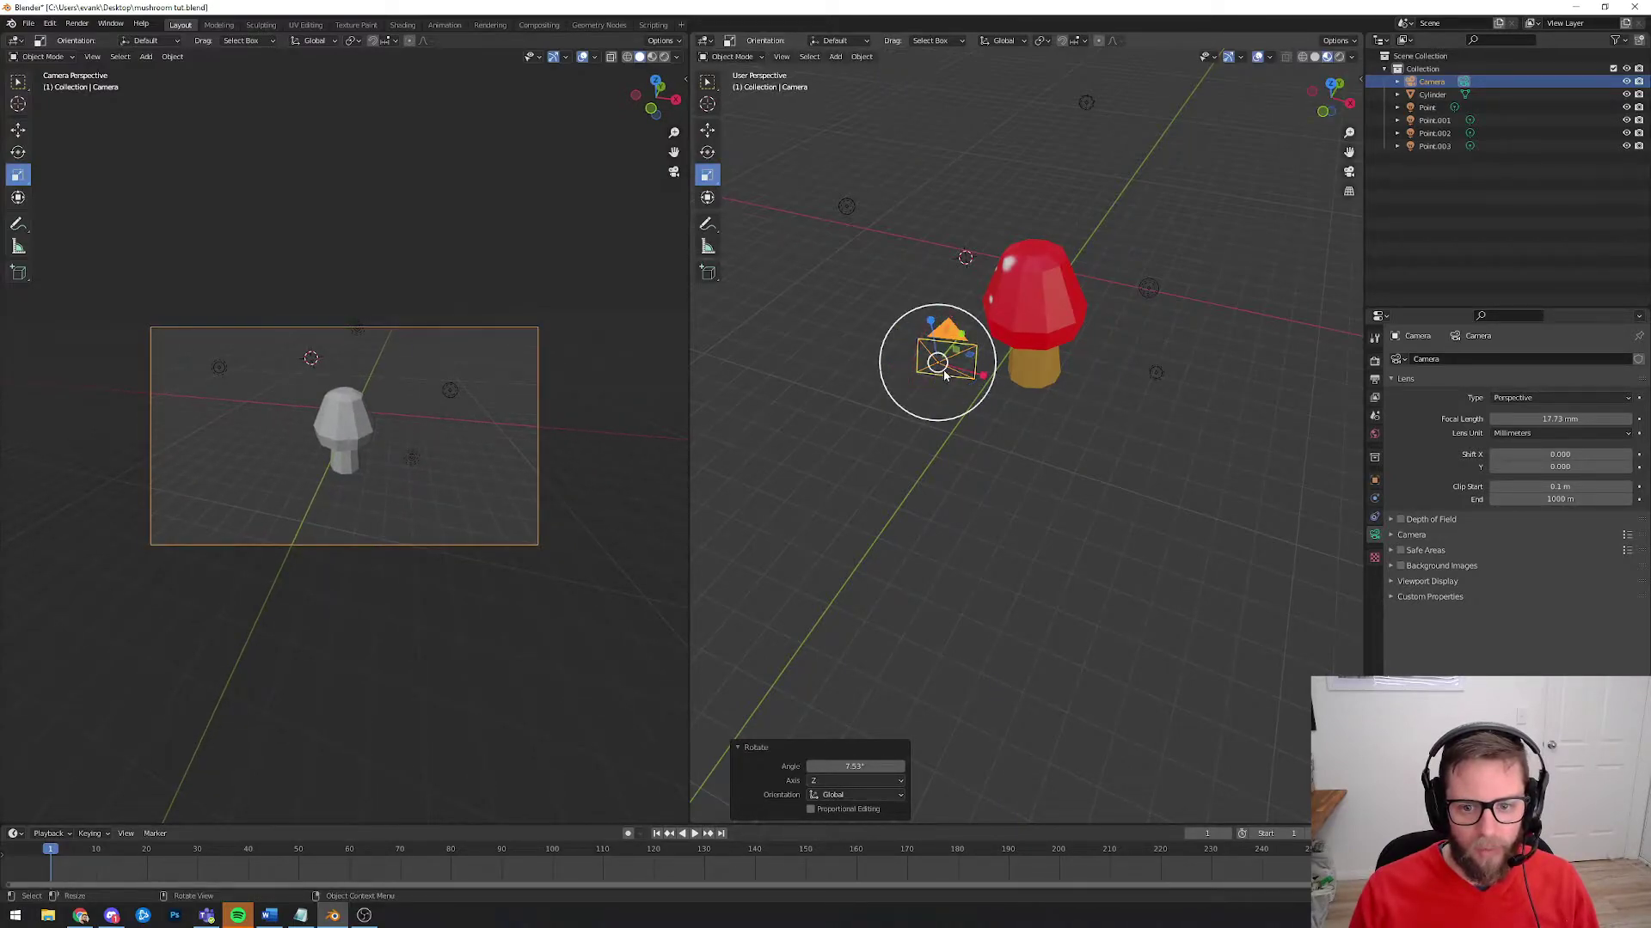
pyautogui.moveTo(948, 366); pyautogui.dragTo(959, 359)
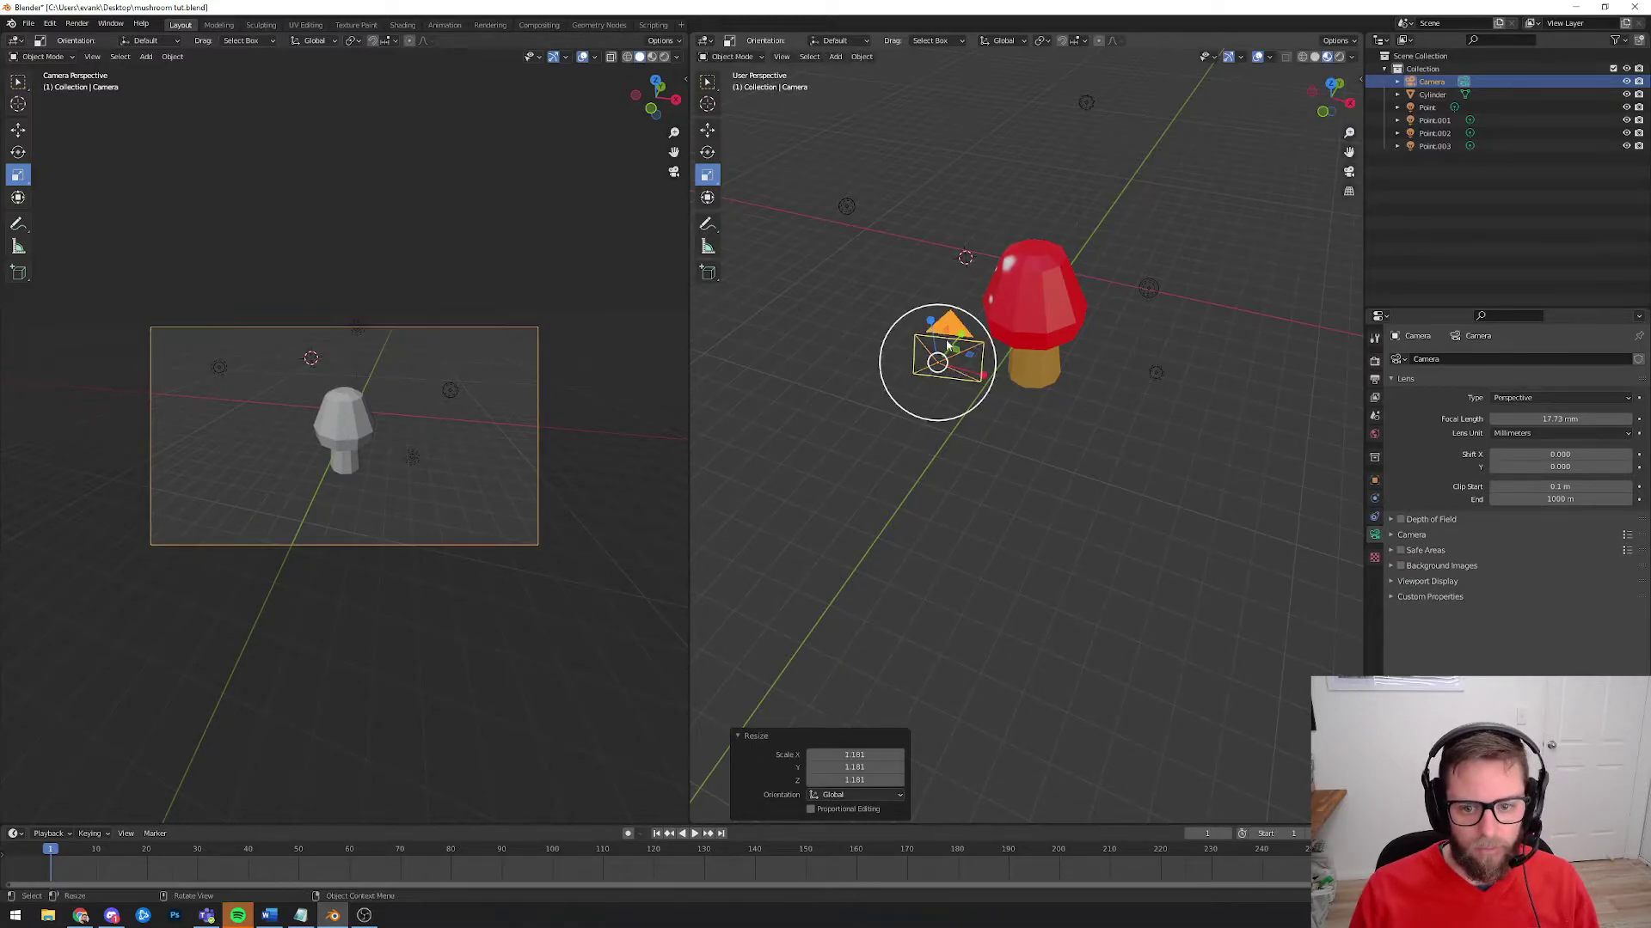
# Step: Reposition the camera with a focal length of about 30 mm and turn it slightly around Z to center the mushroom in frame
pyautogui.click(706, 129)
pyautogui.moveTo(954, 346); pyautogui.dragTo(957, 418)
pyautogui.click(707, 152)
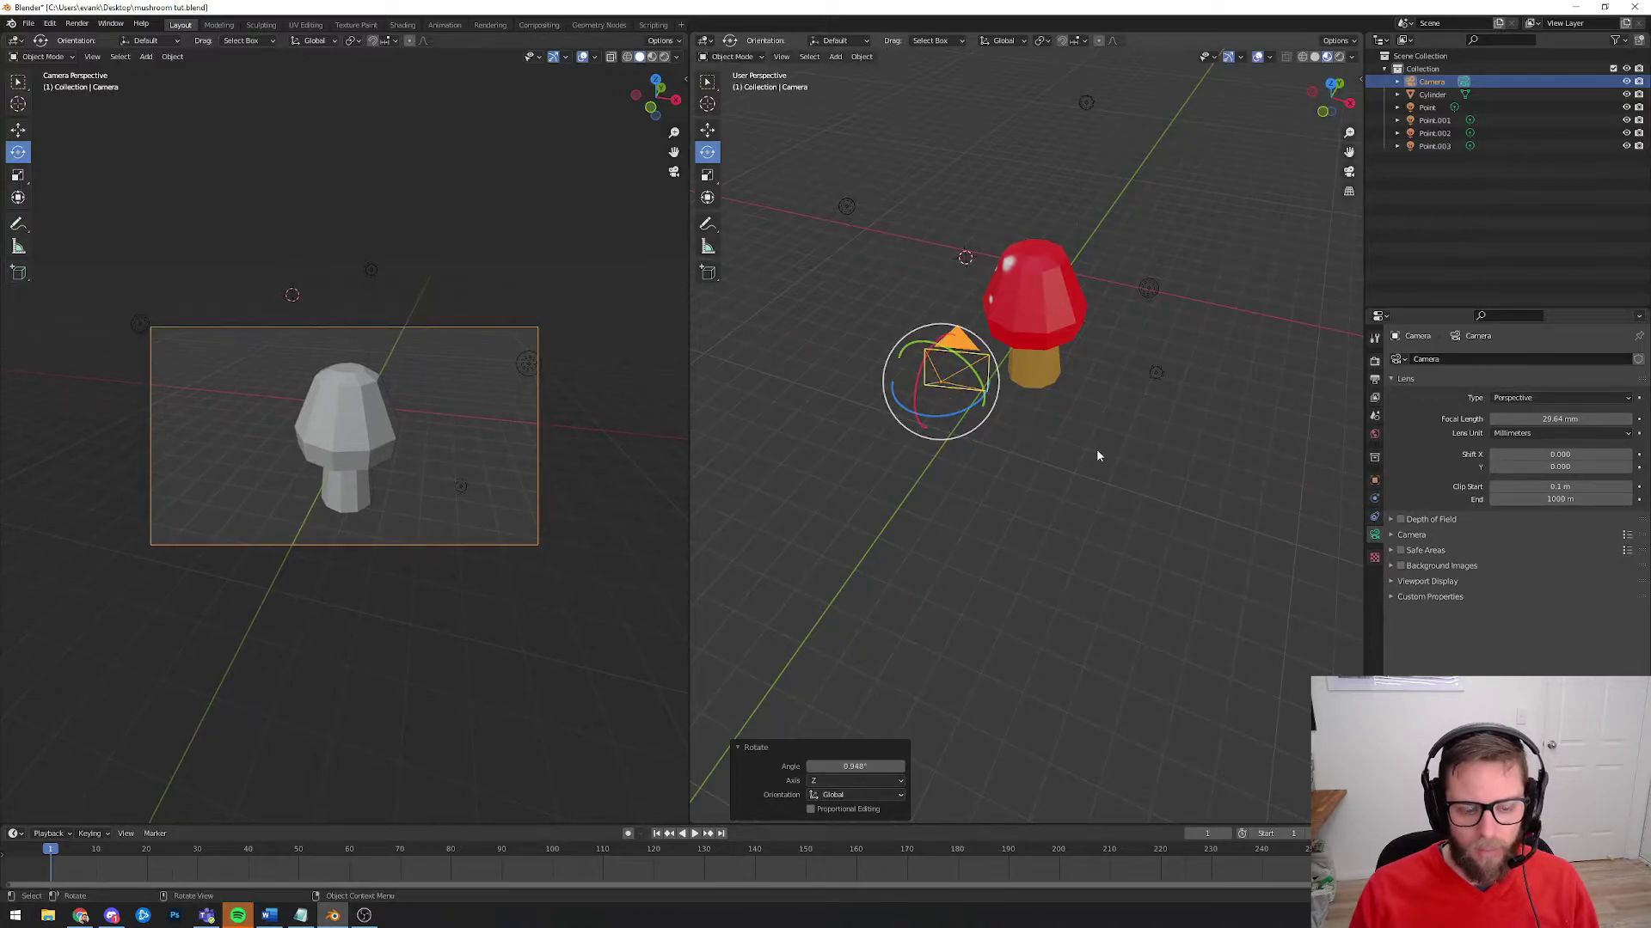
# Step: Select the mushroom, render a still image from the camera and close the render result
pyautogui.click(1040, 443)
pyautogui.click(1044, 298)
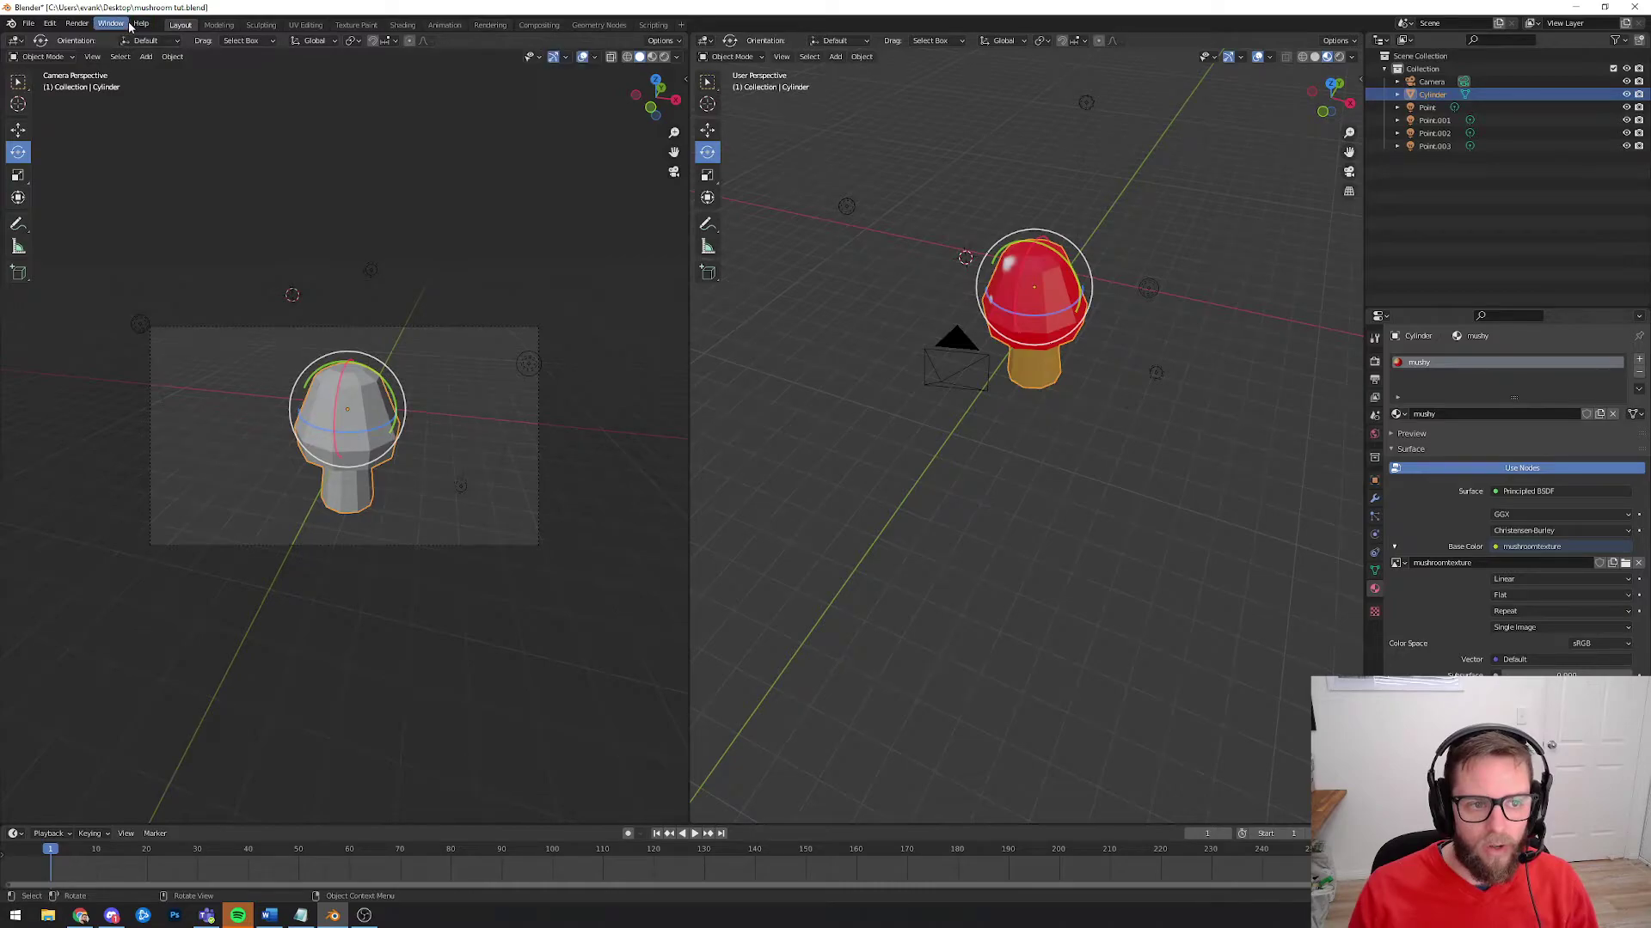
pyautogui.click(76, 23)
pyautogui.click(102, 38)
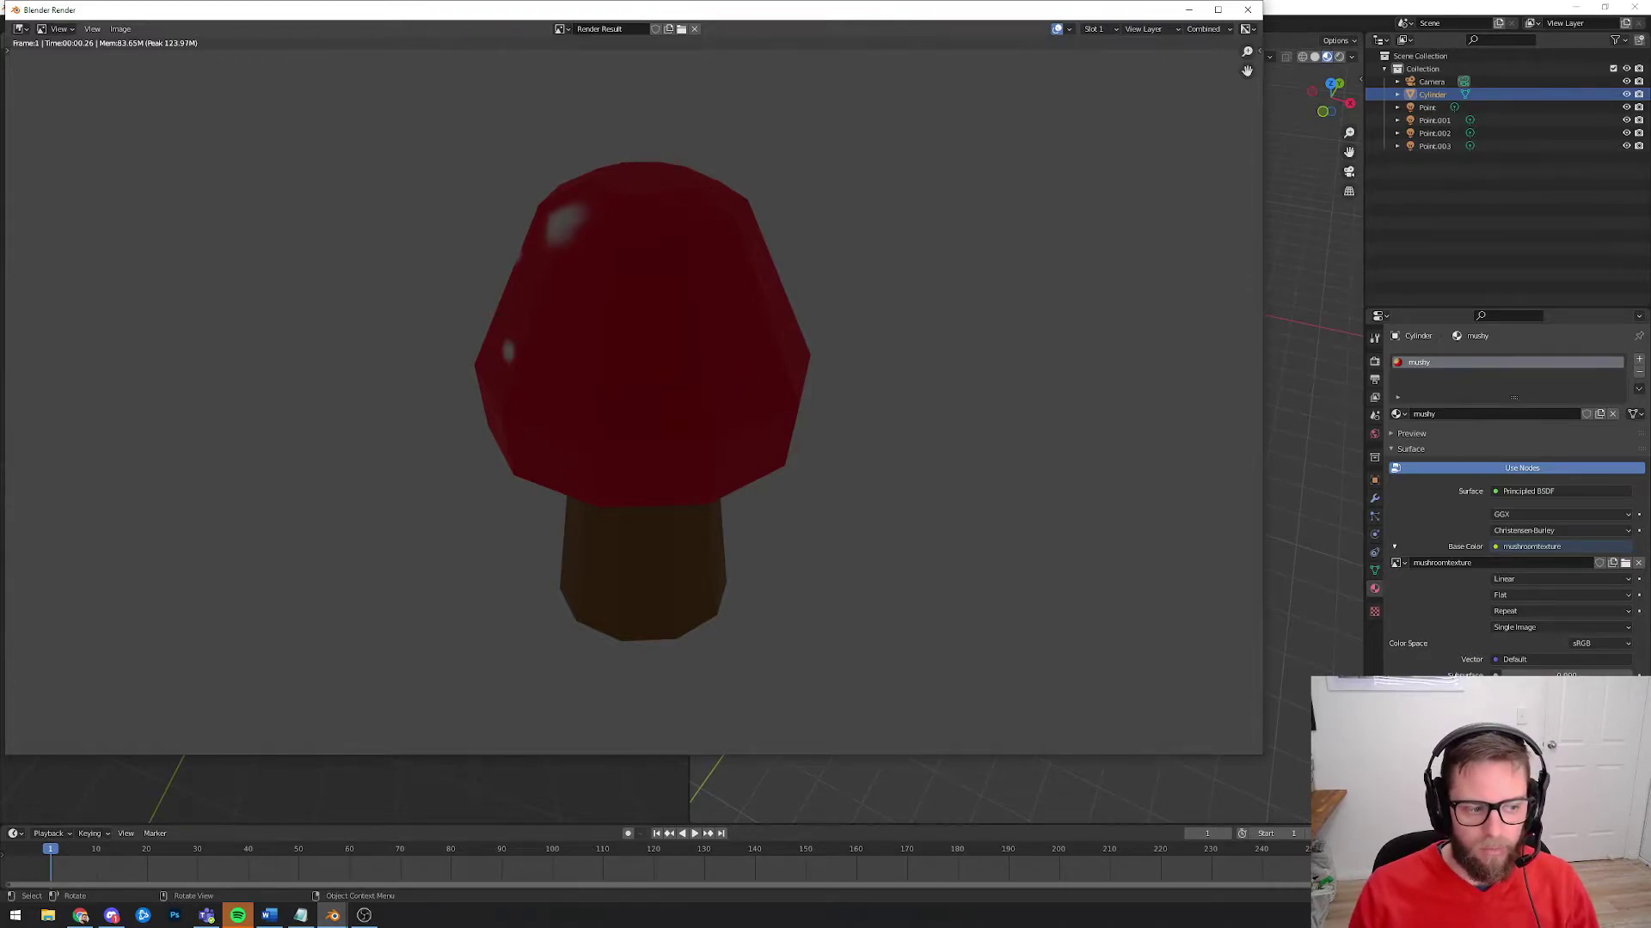
pyautogui.press('Escape')
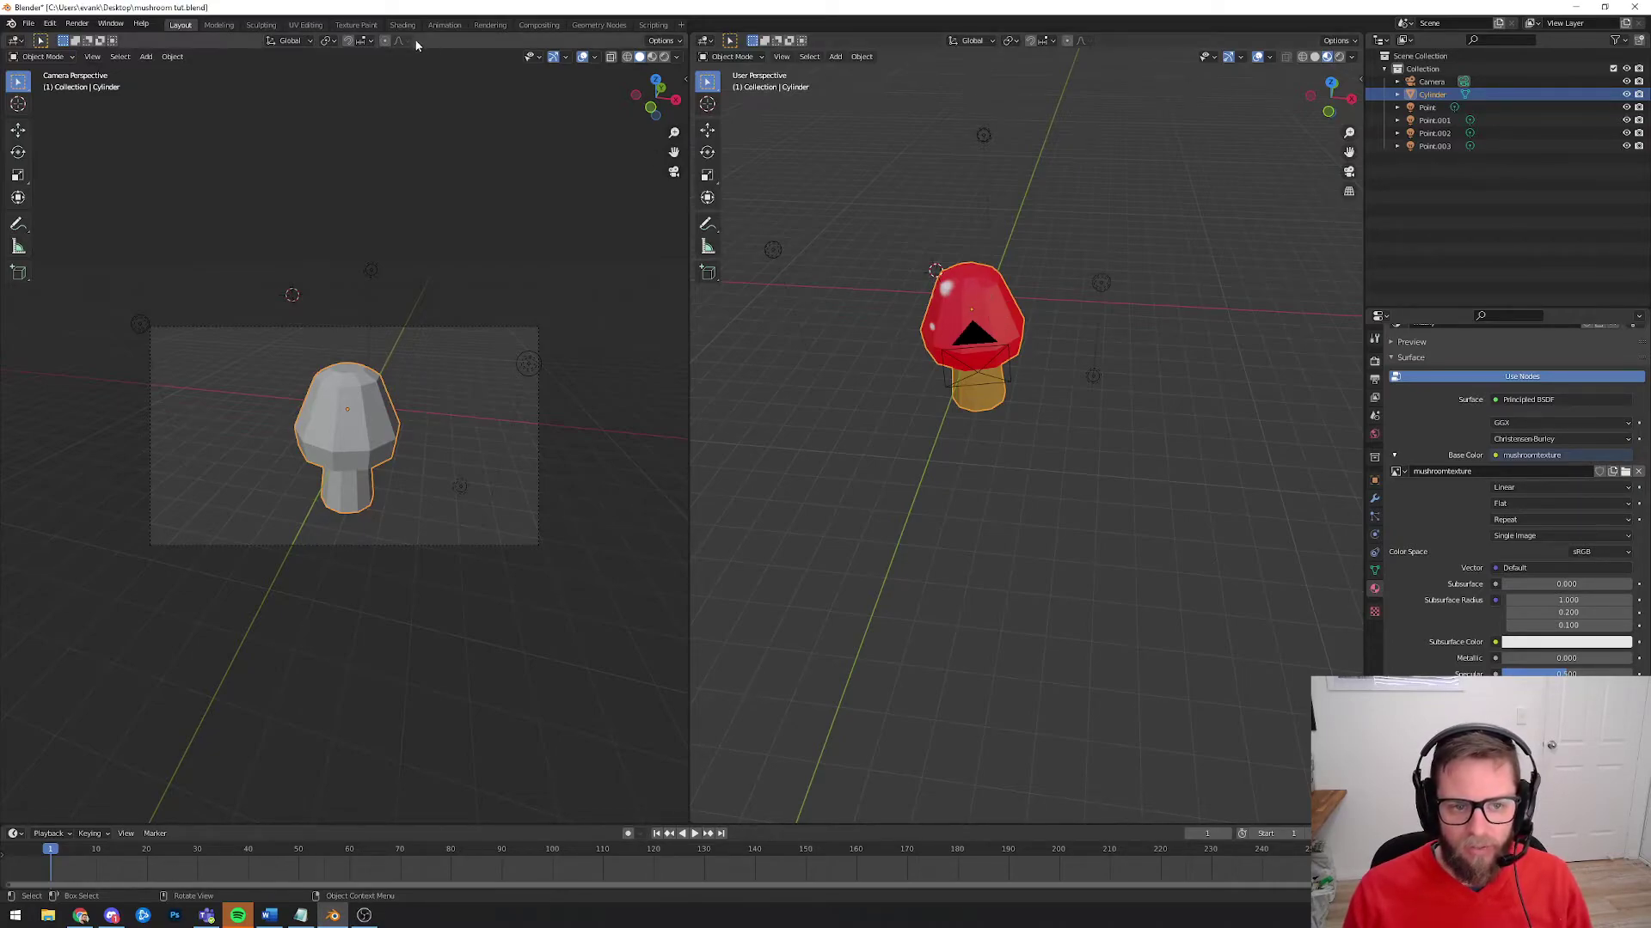
# Step: Look through the Rendering, Modeling, UV Editing, Texture Paint, Shading and Animation workspaces
pyautogui.click(490, 25)
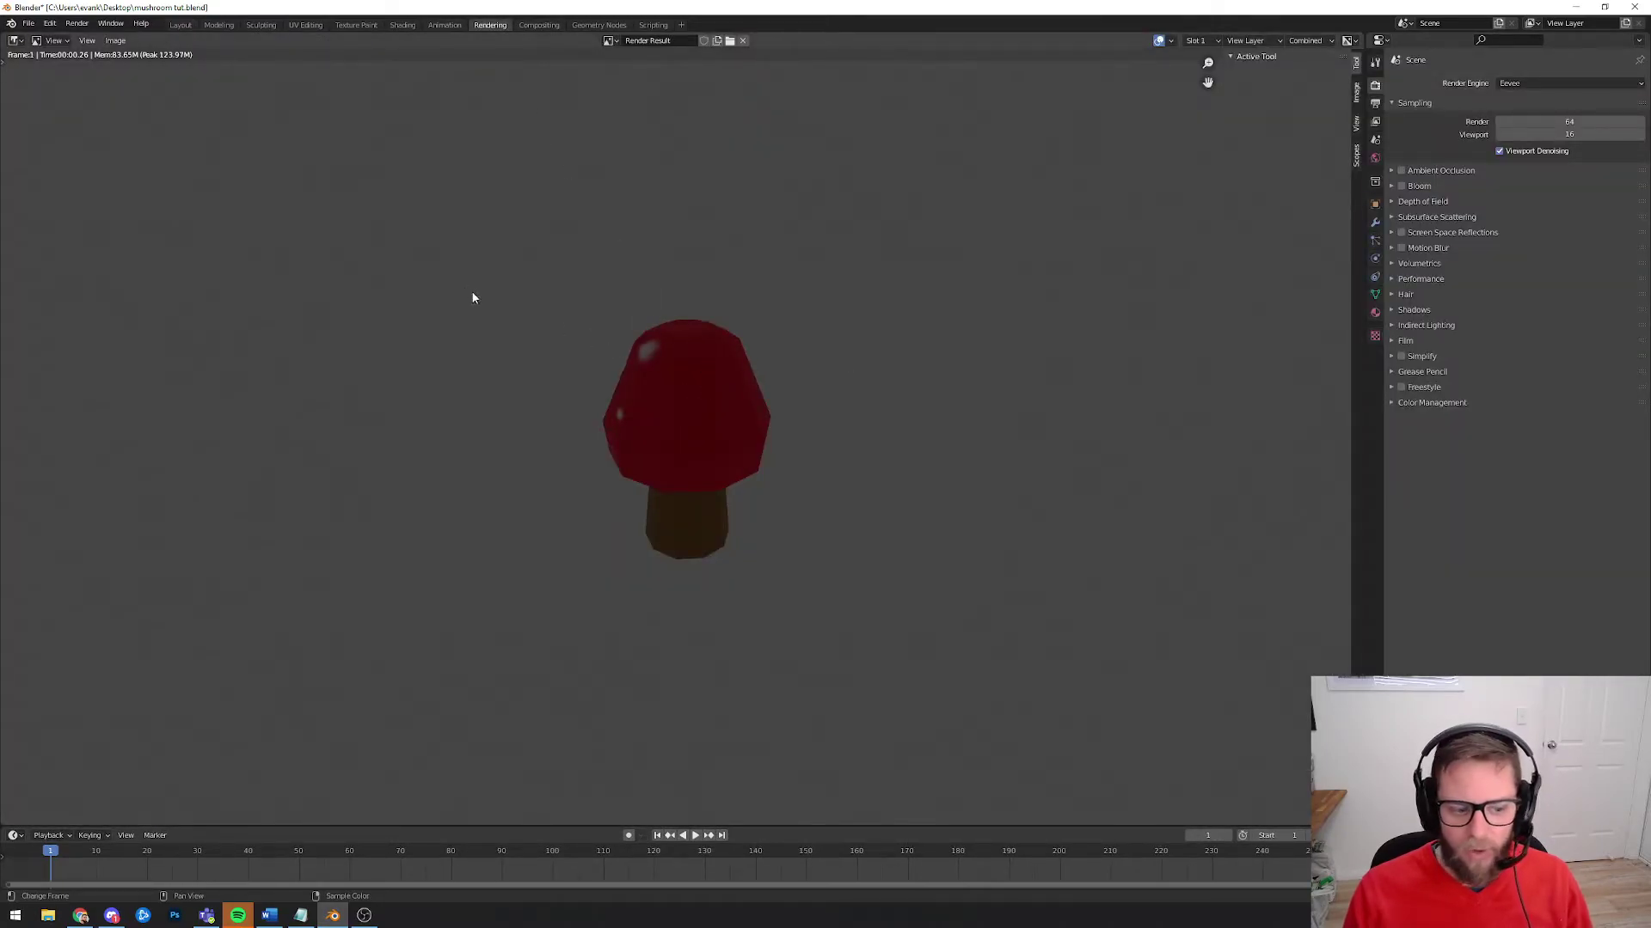
pyautogui.click(218, 25)
pyautogui.click(306, 25)
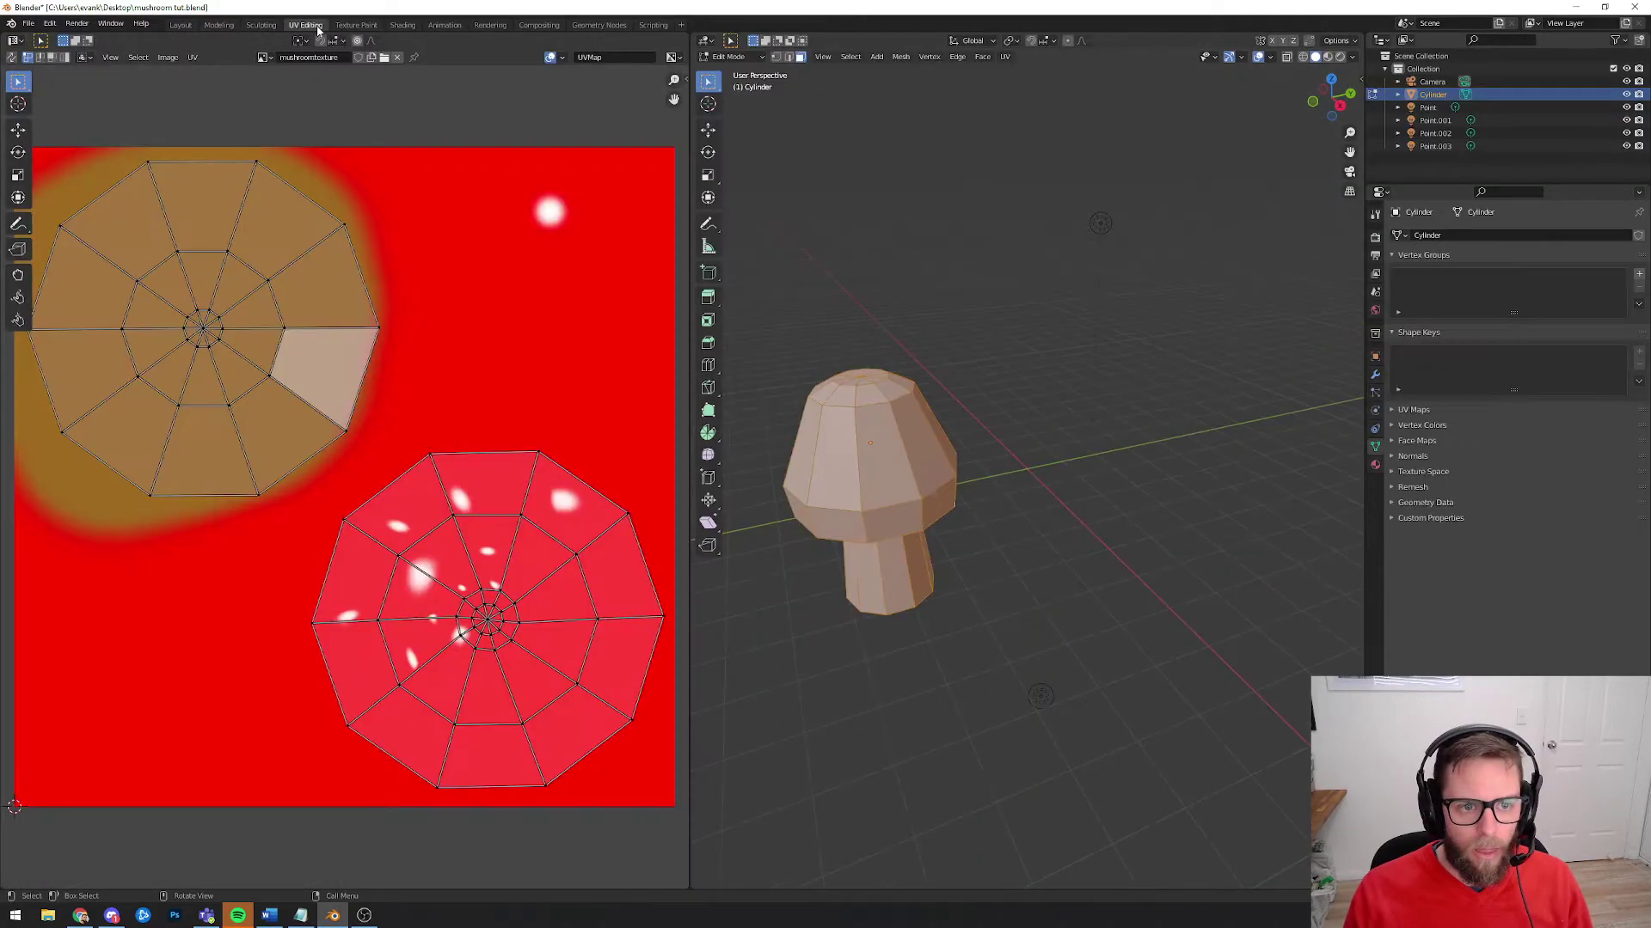
pyautogui.click(356, 25)
pyautogui.click(403, 25)
pyautogui.click(445, 24)
pyautogui.click(491, 25)
pyautogui.click(451, 25)
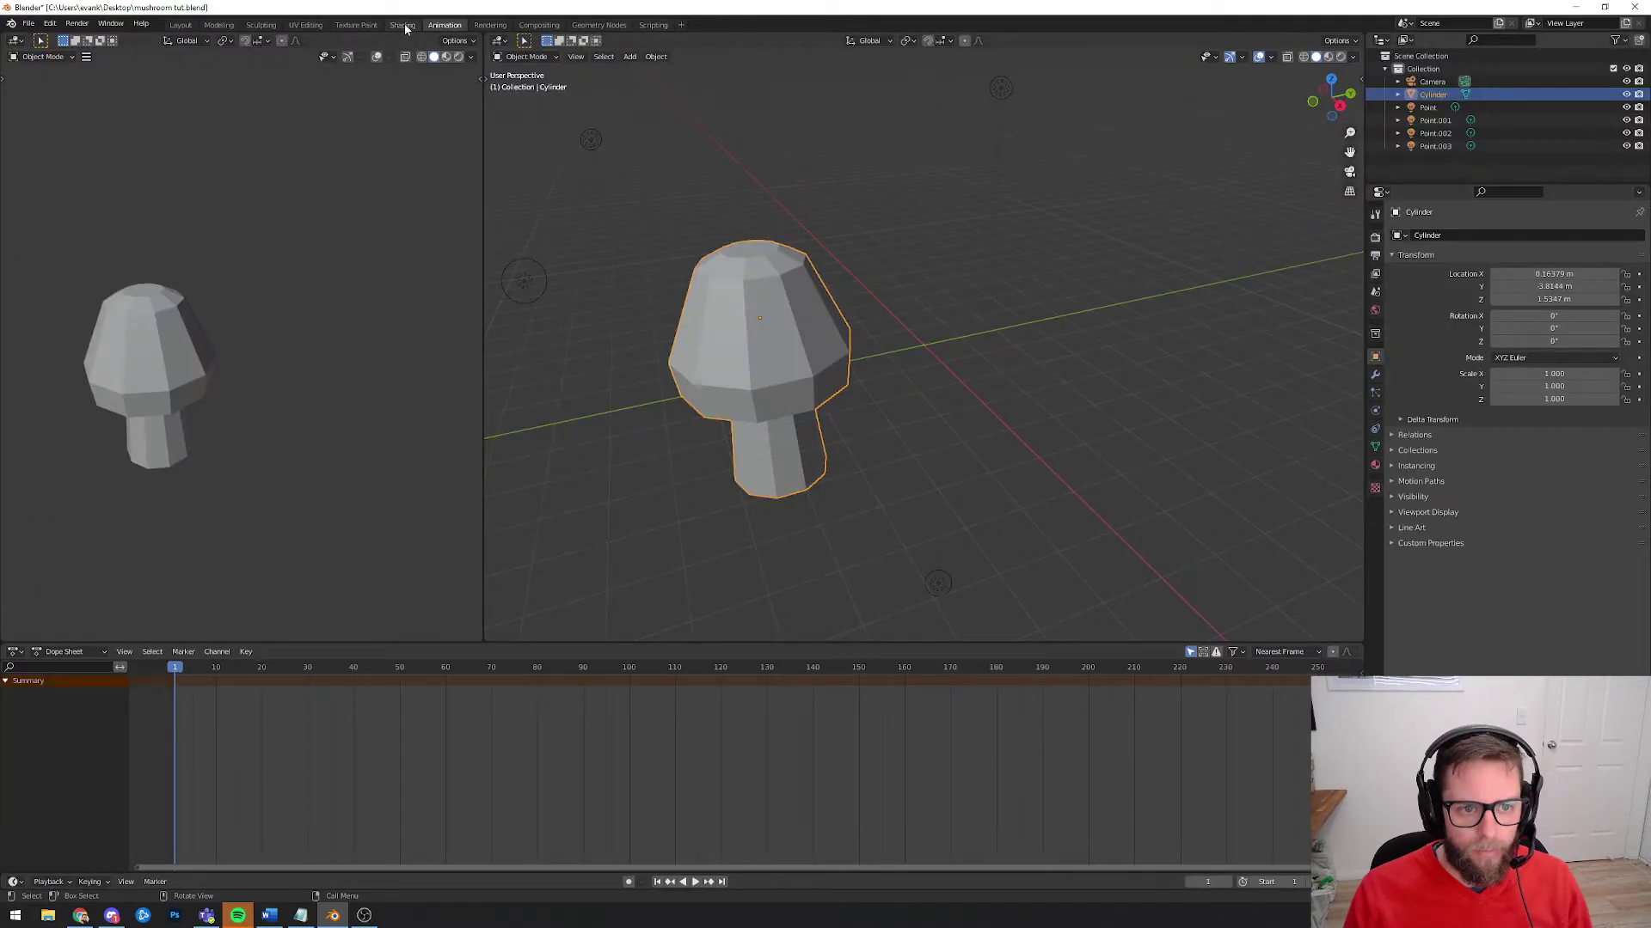
pyautogui.click(306, 25)
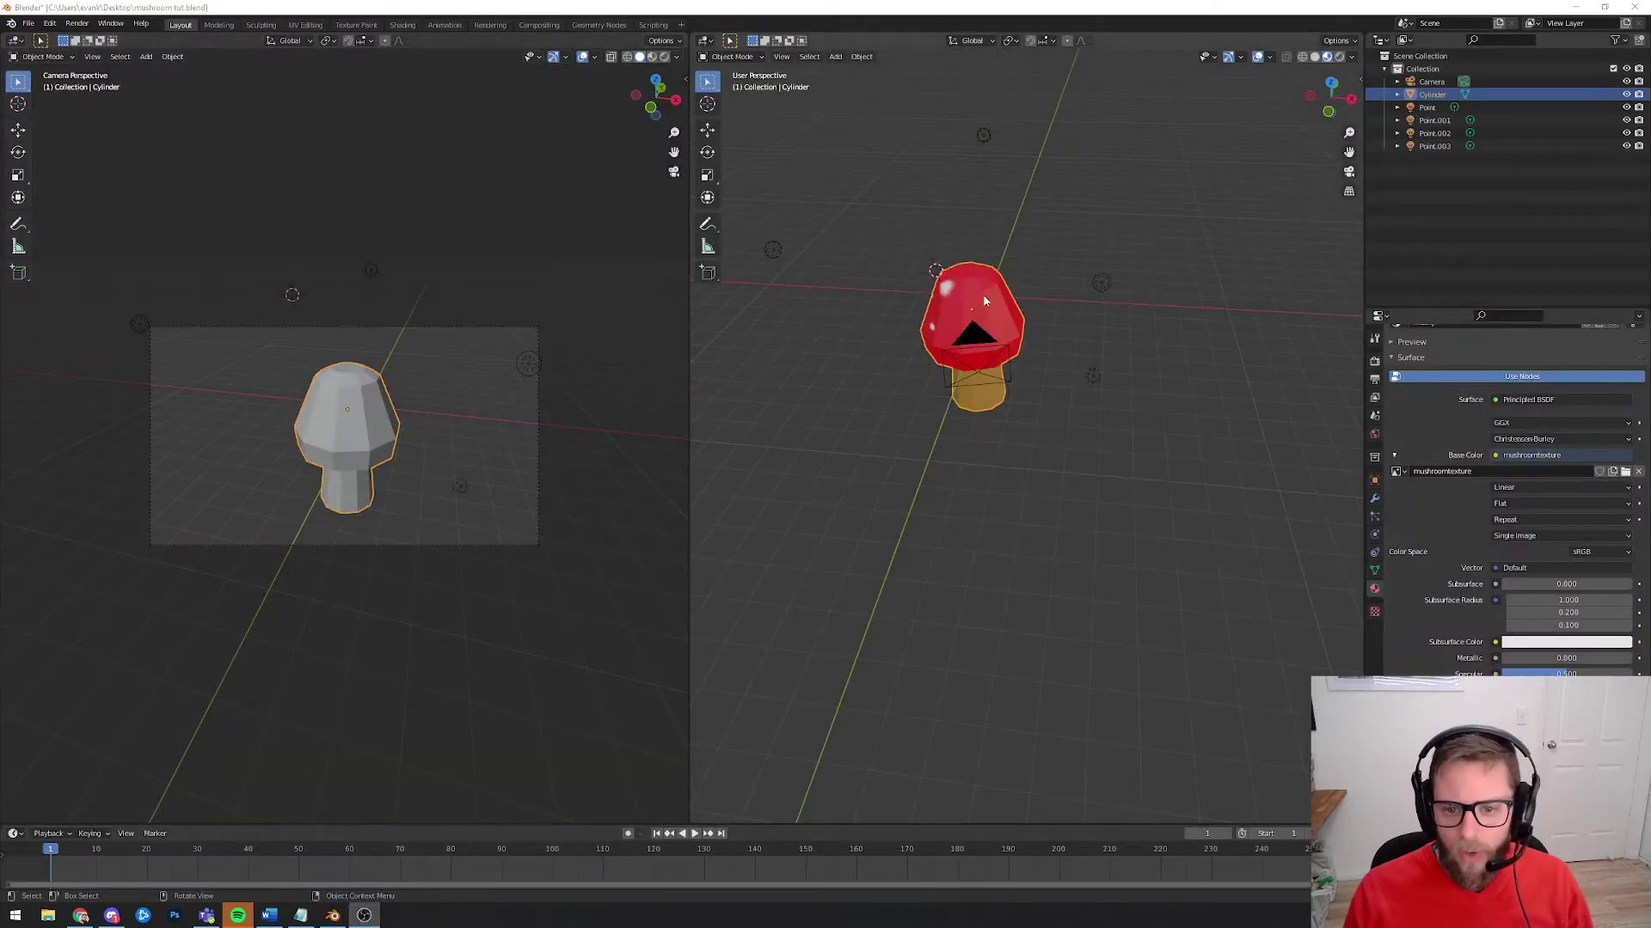
# Step: Rotate the mushroom model to turn a different side of its cap toward the camera, then deselect it
pyautogui.moveTo(977, 296); pyautogui.dragTo(720, 103, button='middle')
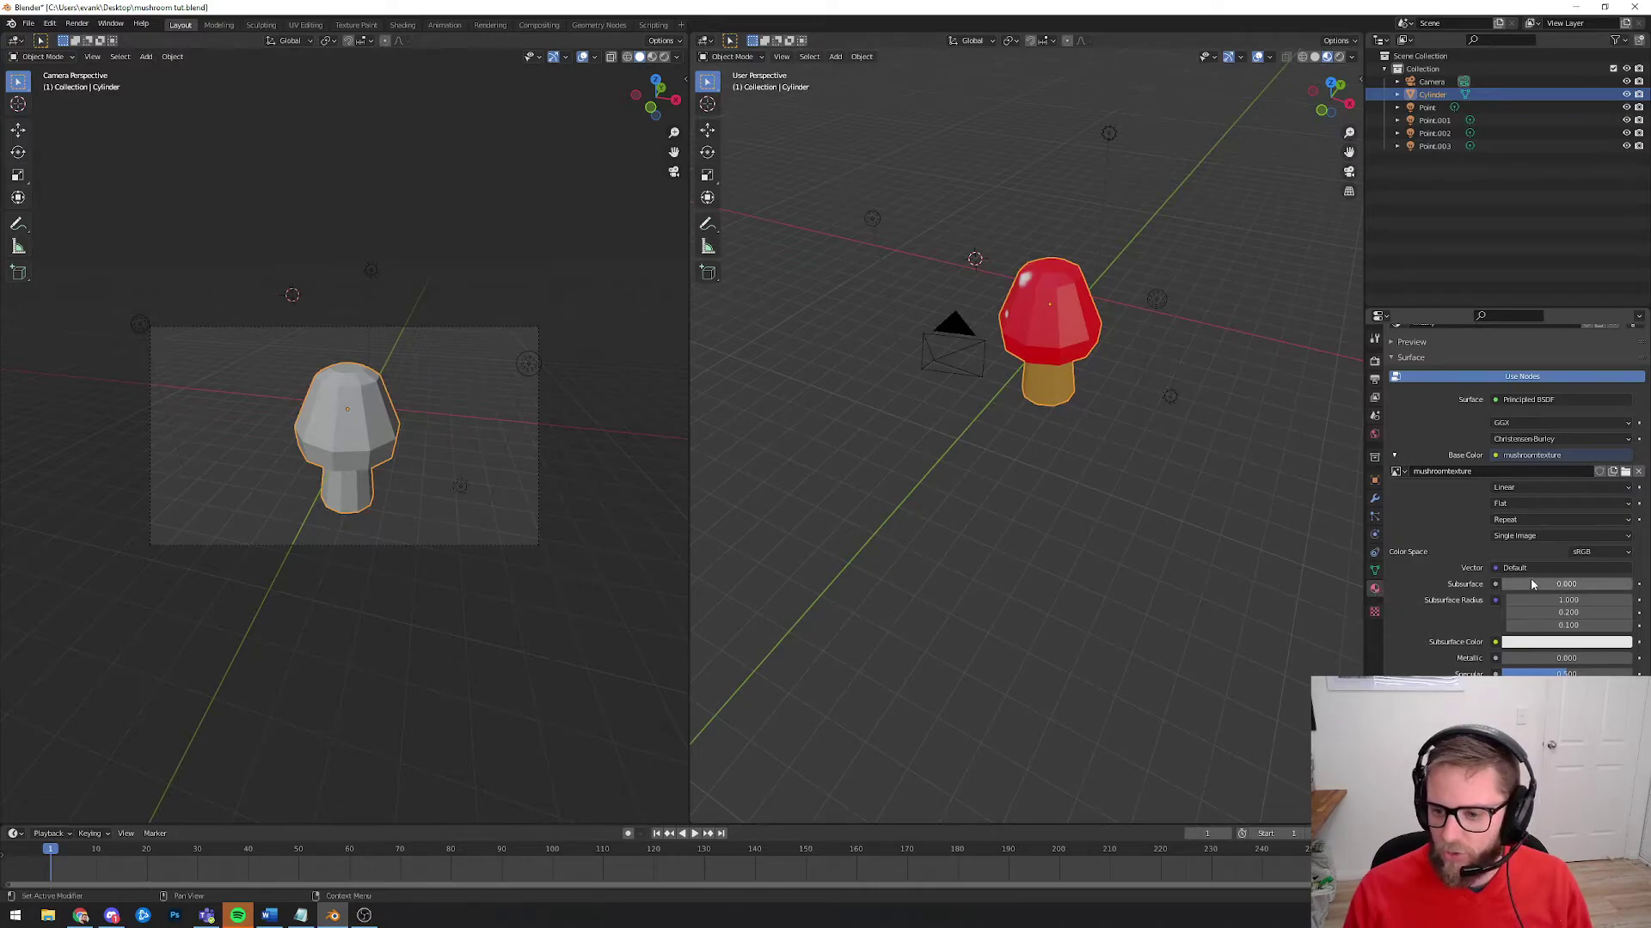
pyautogui.scroll(3, 1556, 601)
pyautogui.scroll(-2, 1516, 502)
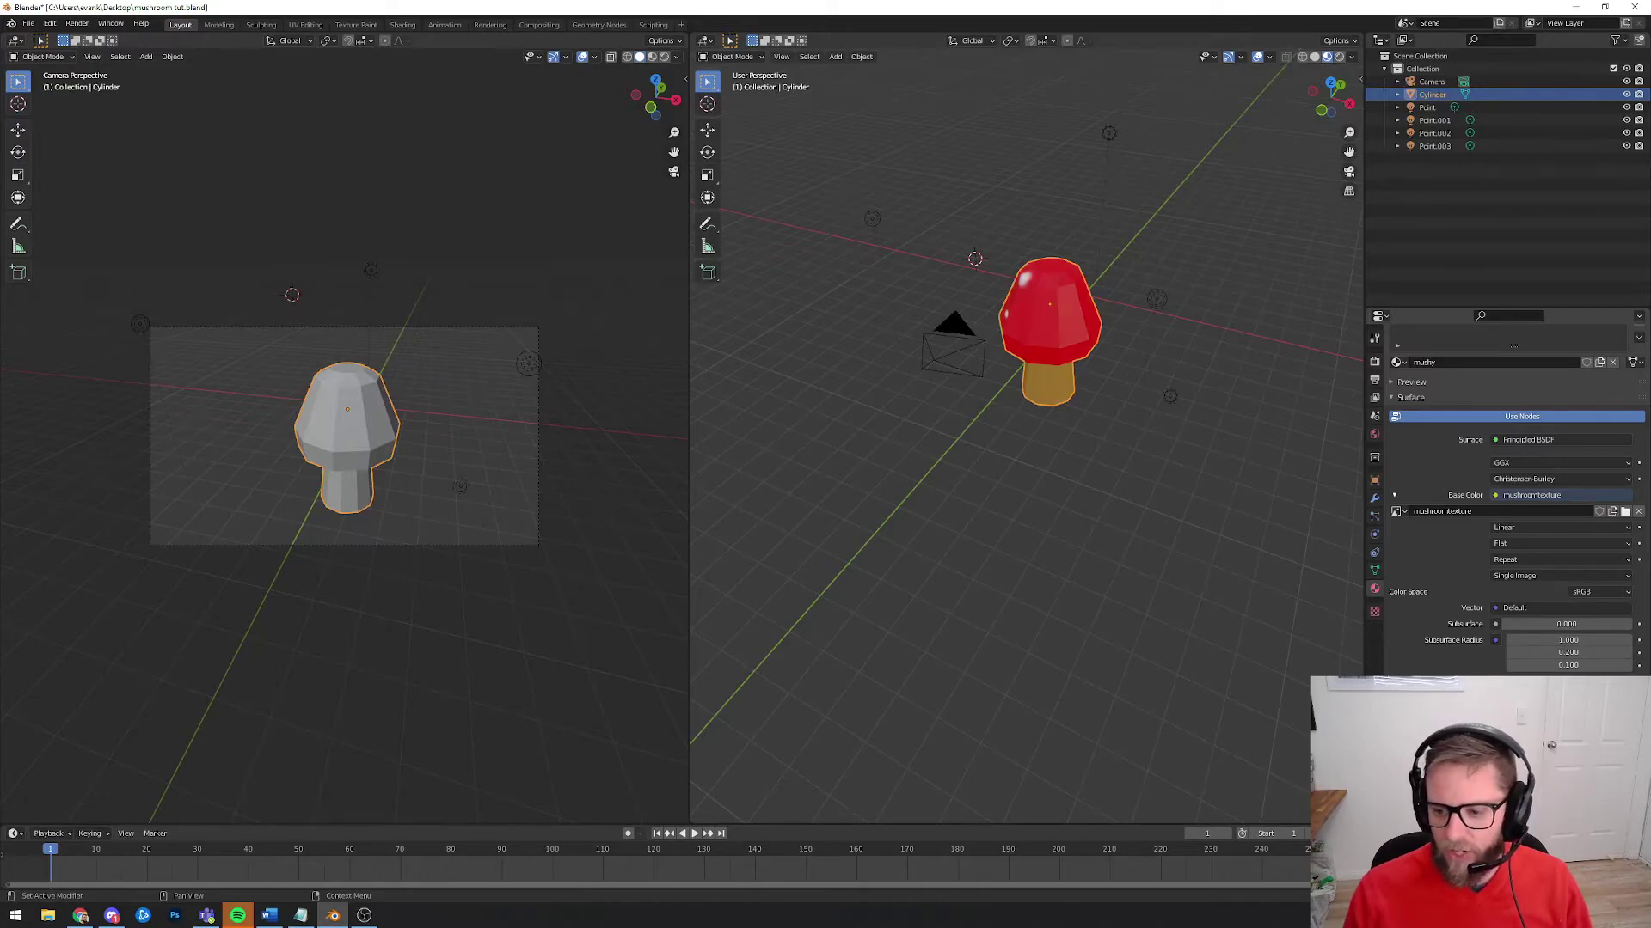
pyautogui.moveTo(1069, 490); pyautogui.dragTo(1089, 465, button='middle')
pyautogui.moveTo(957, 350); pyautogui.dragTo(1052, 289, button='middle')
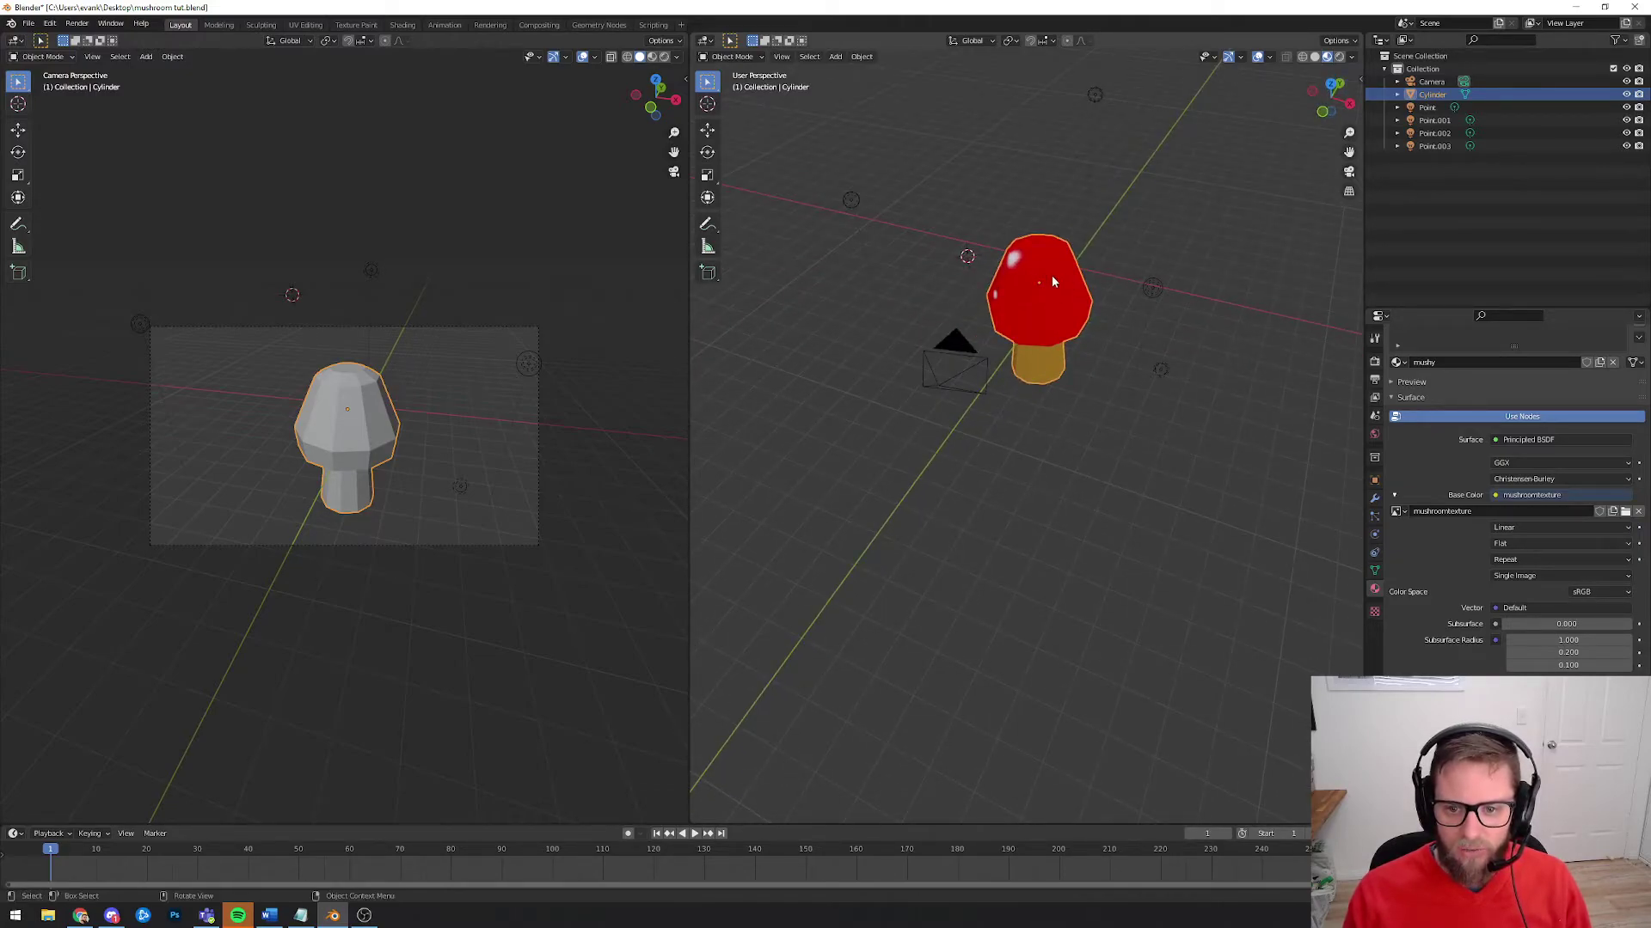
pyautogui.click(707, 152)
pyautogui.moveTo(1015, 313); pyautogui.dragTo(1180, 344)
pyautogui.click(795, 250)
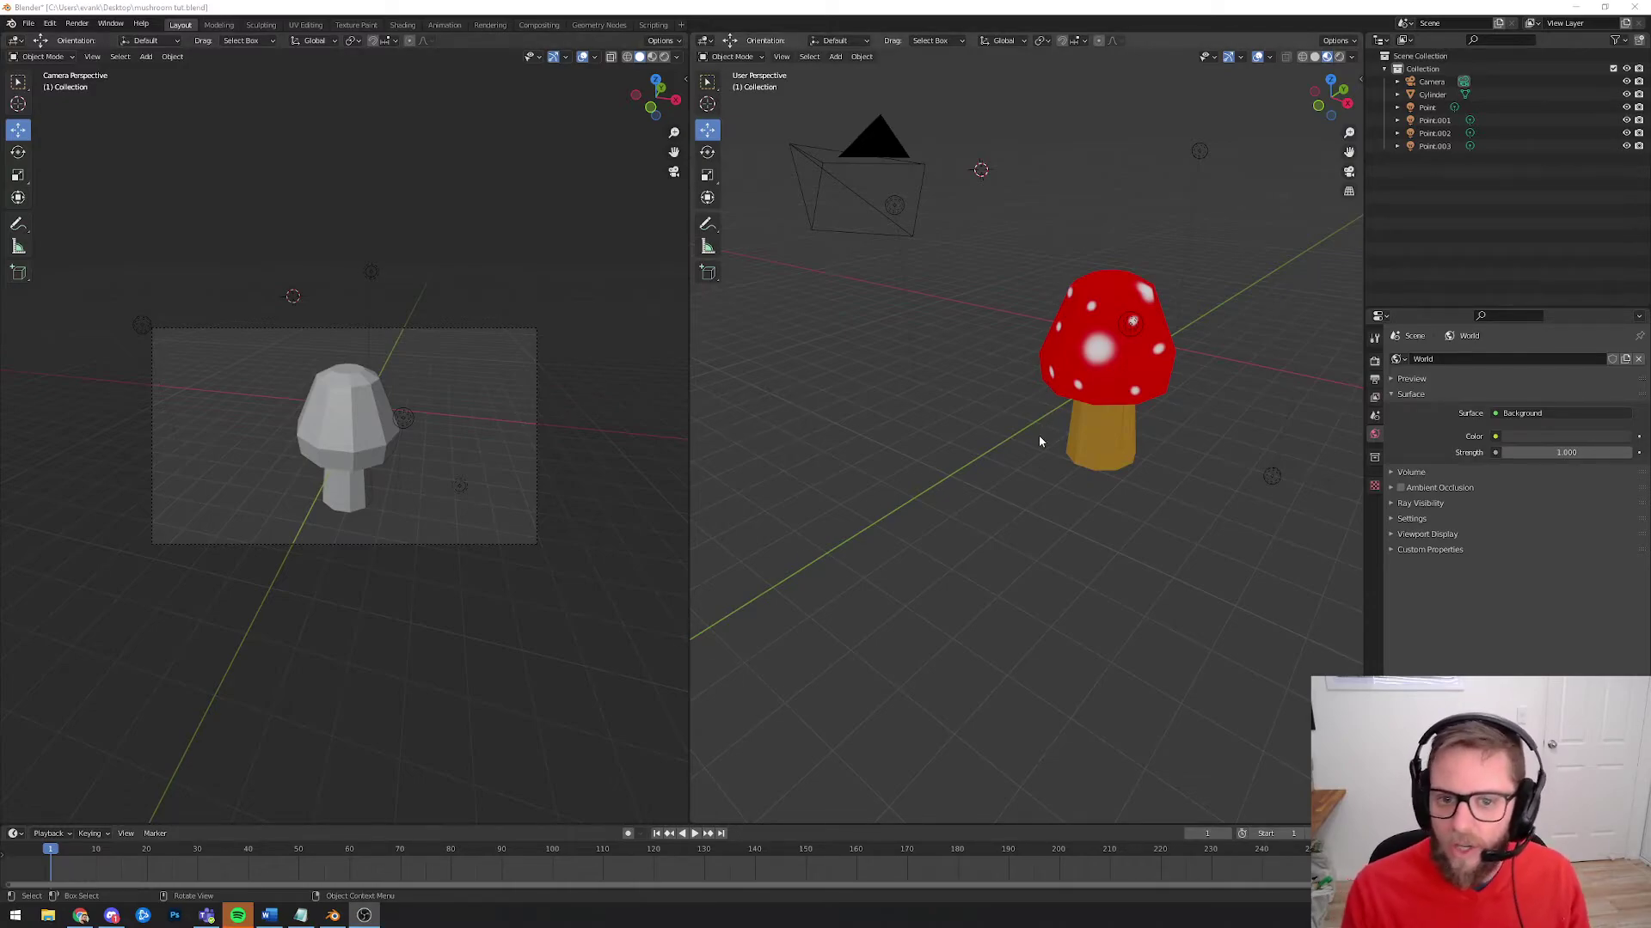
# Step: Render a still image of the spotted mushroom from the camera and close the render result
pyautogui.click(1075, 362)
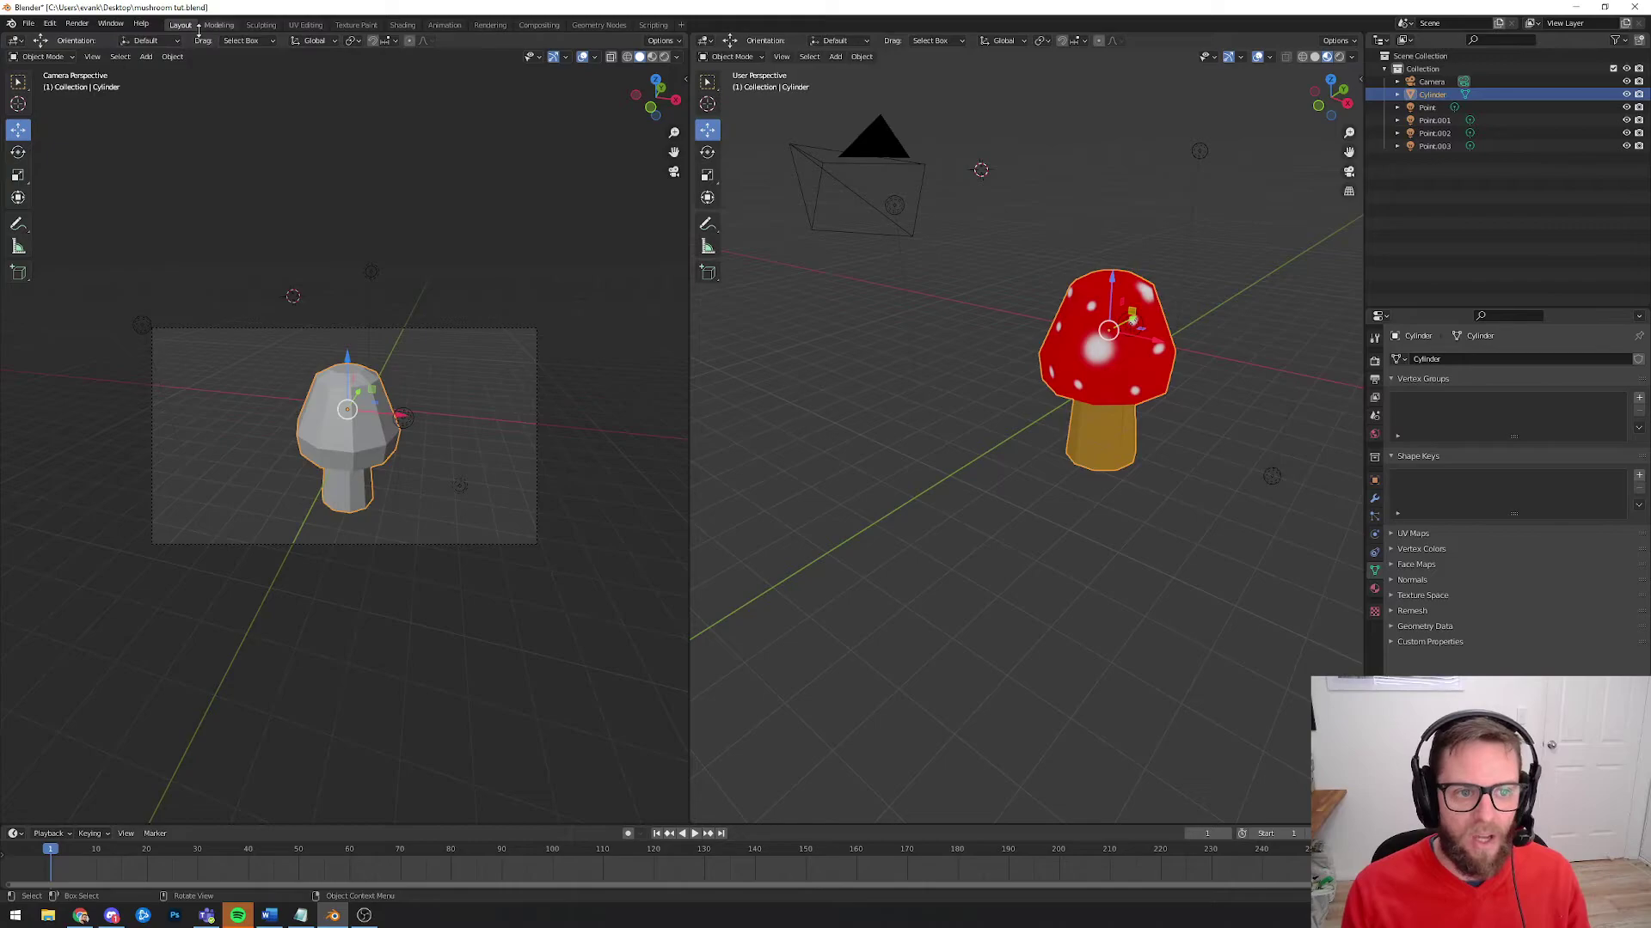
pyautogui.click(77, 26)
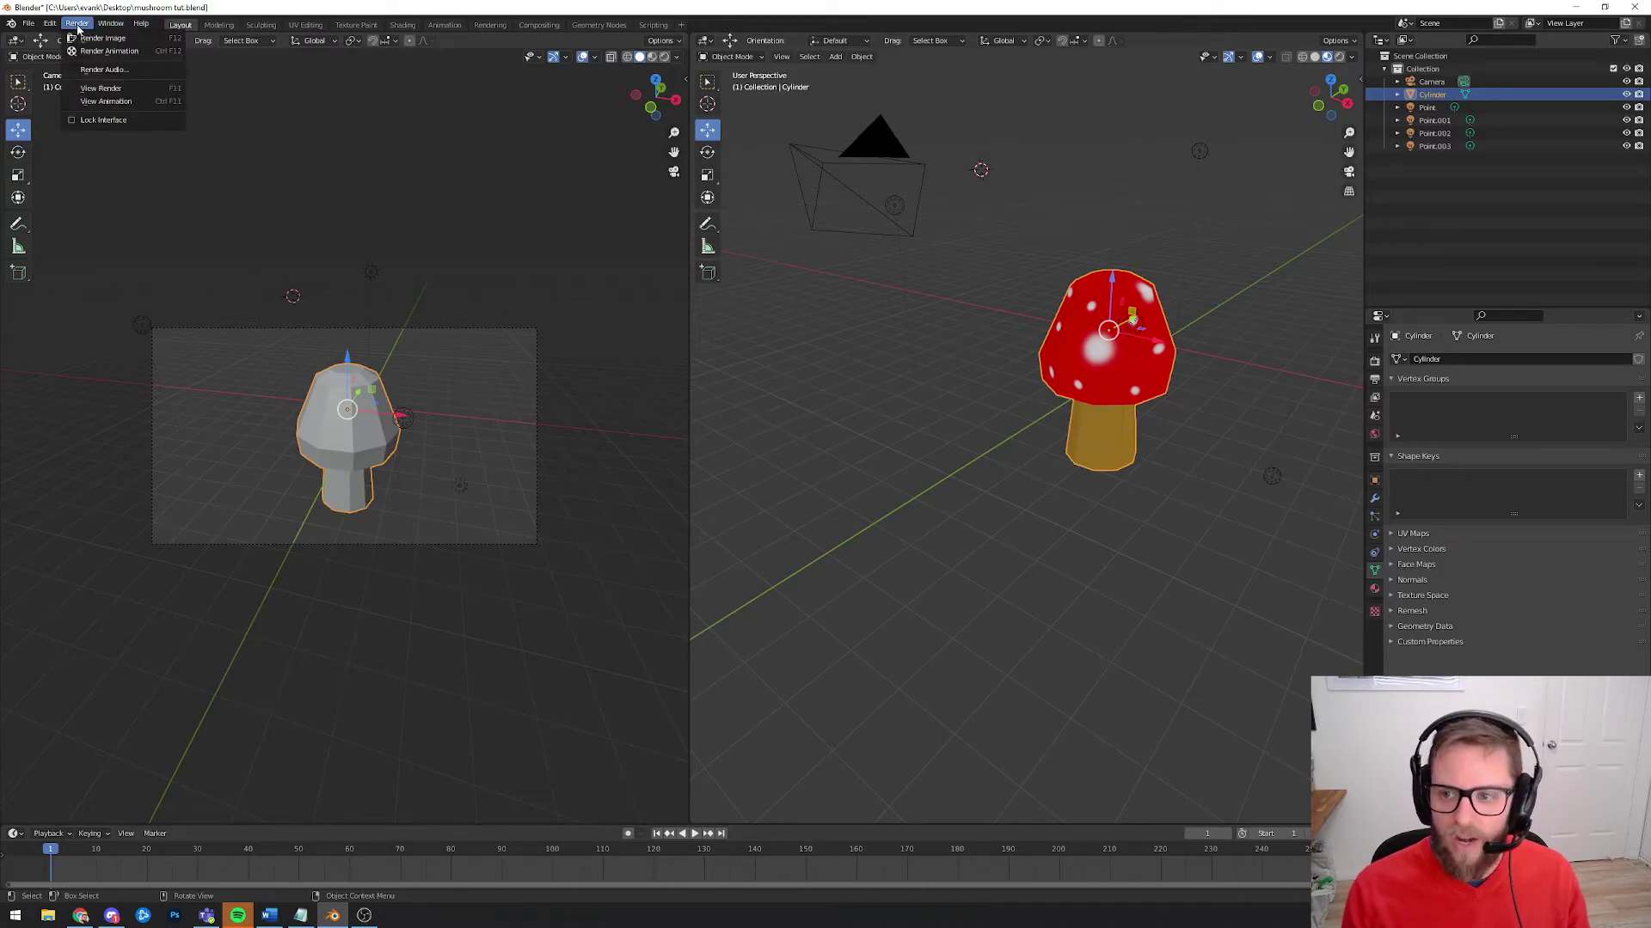
pyautogui.click(926, 395)
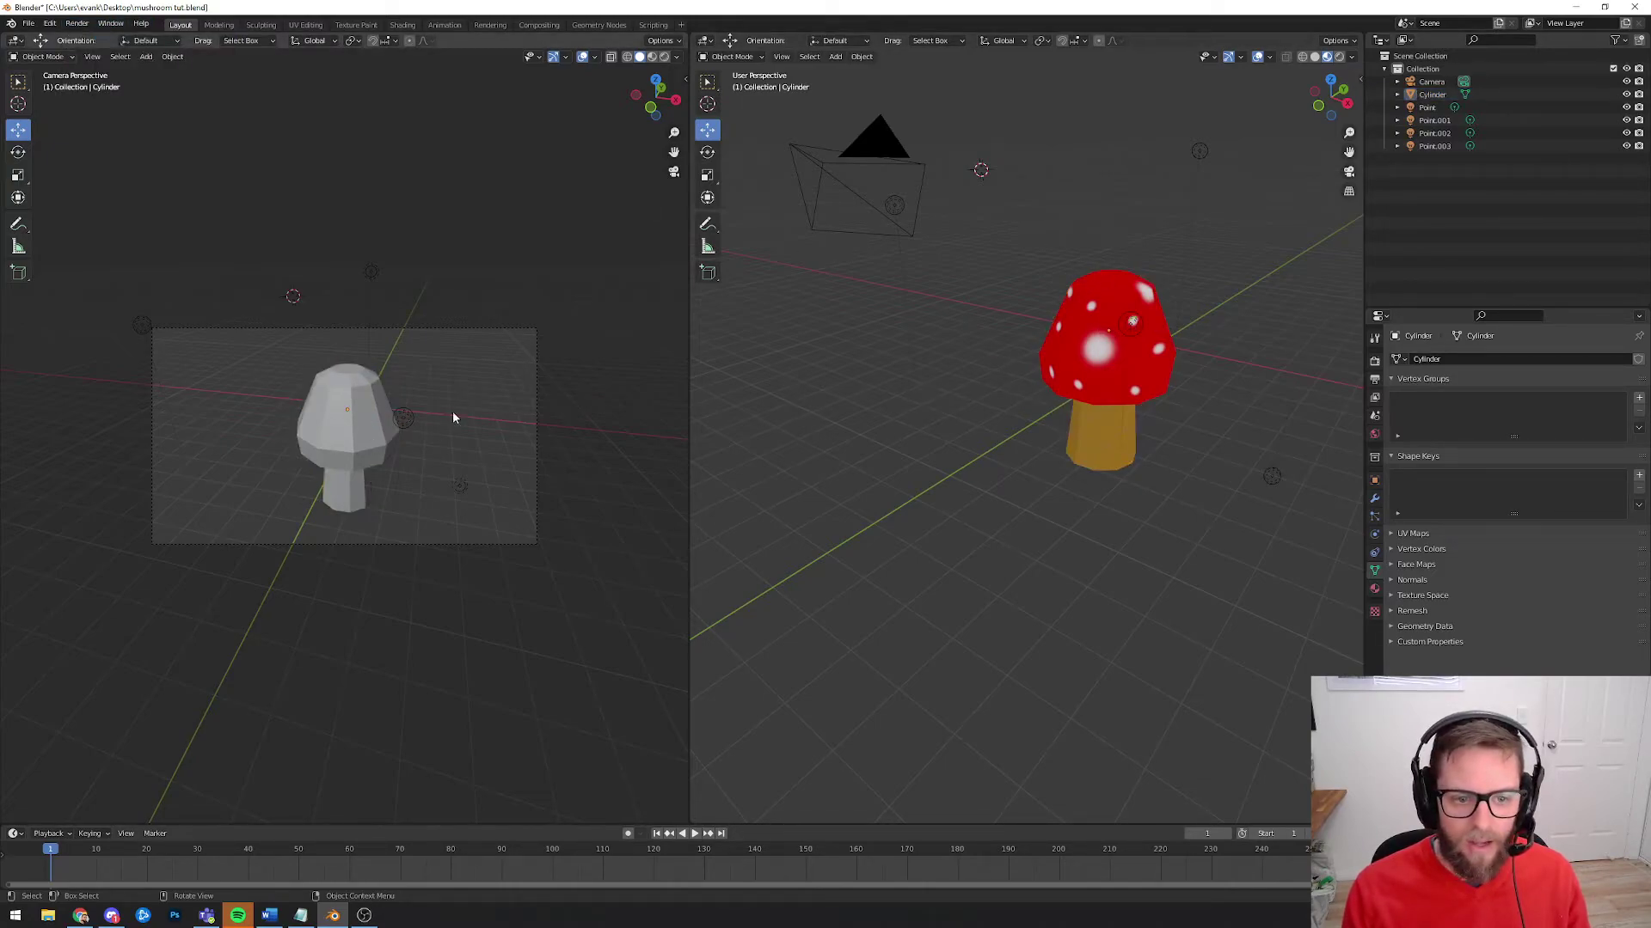
pyautogui.click(77, 24)
pyautogui.click(102, 38)
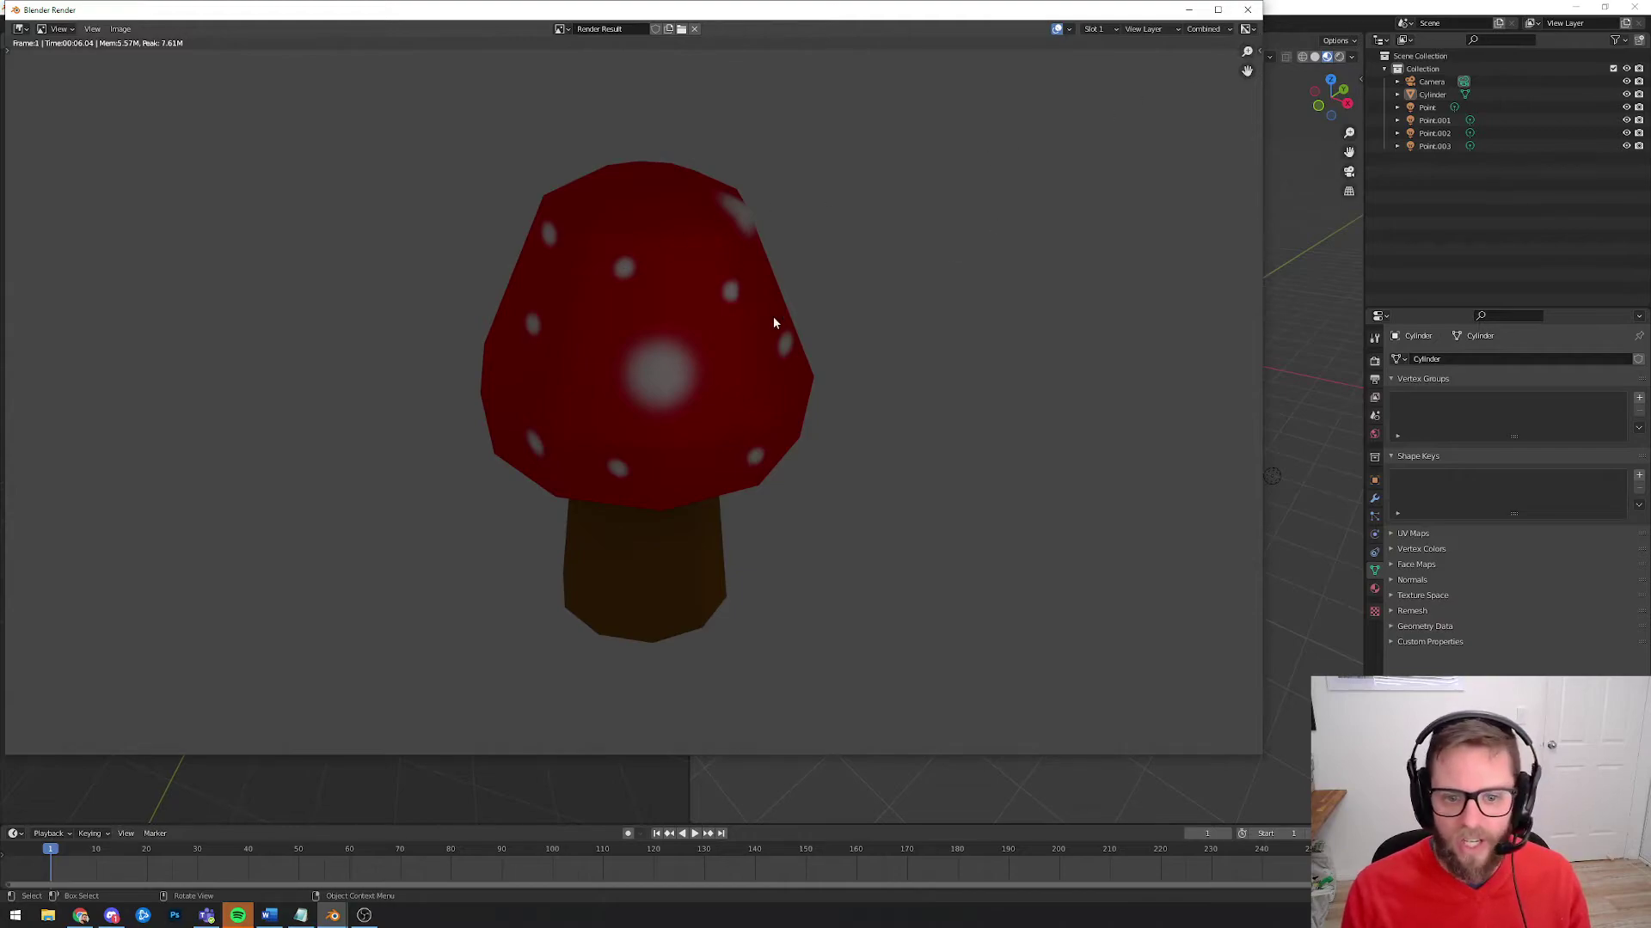
pyautogui.click(1247, 10)
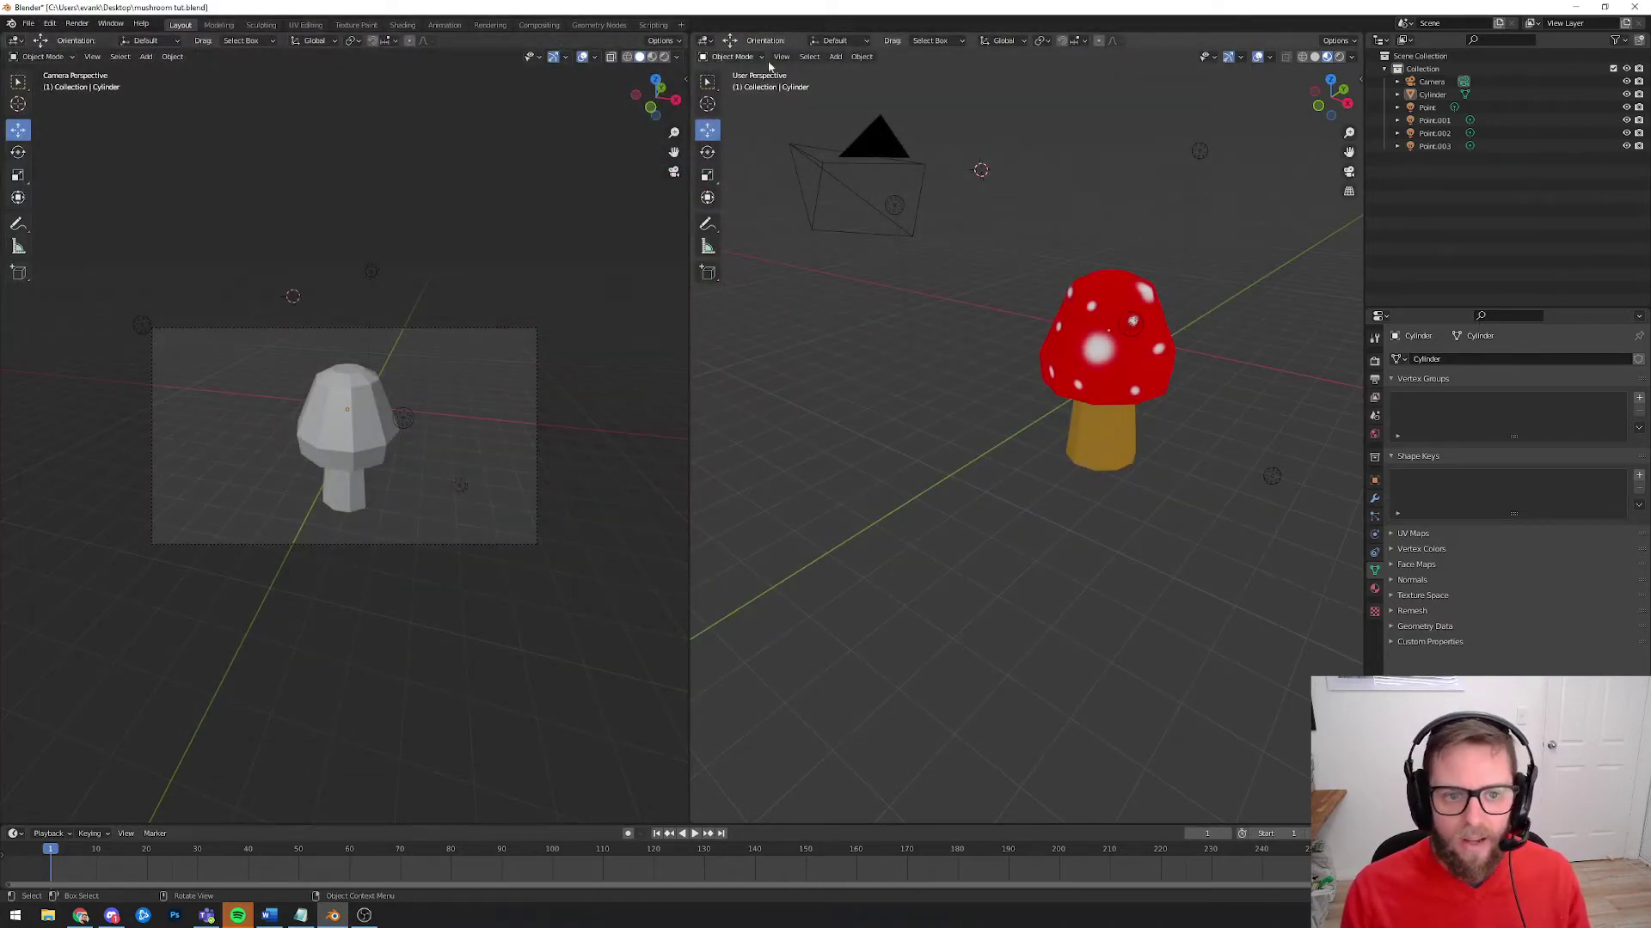
# Step: Examine the light settings of the first two point lights and the mushroom's material properties
pyautogui.click(1436, 109)
pyautogui.click(1440, 121)
pyautogui.click(1433, 109)
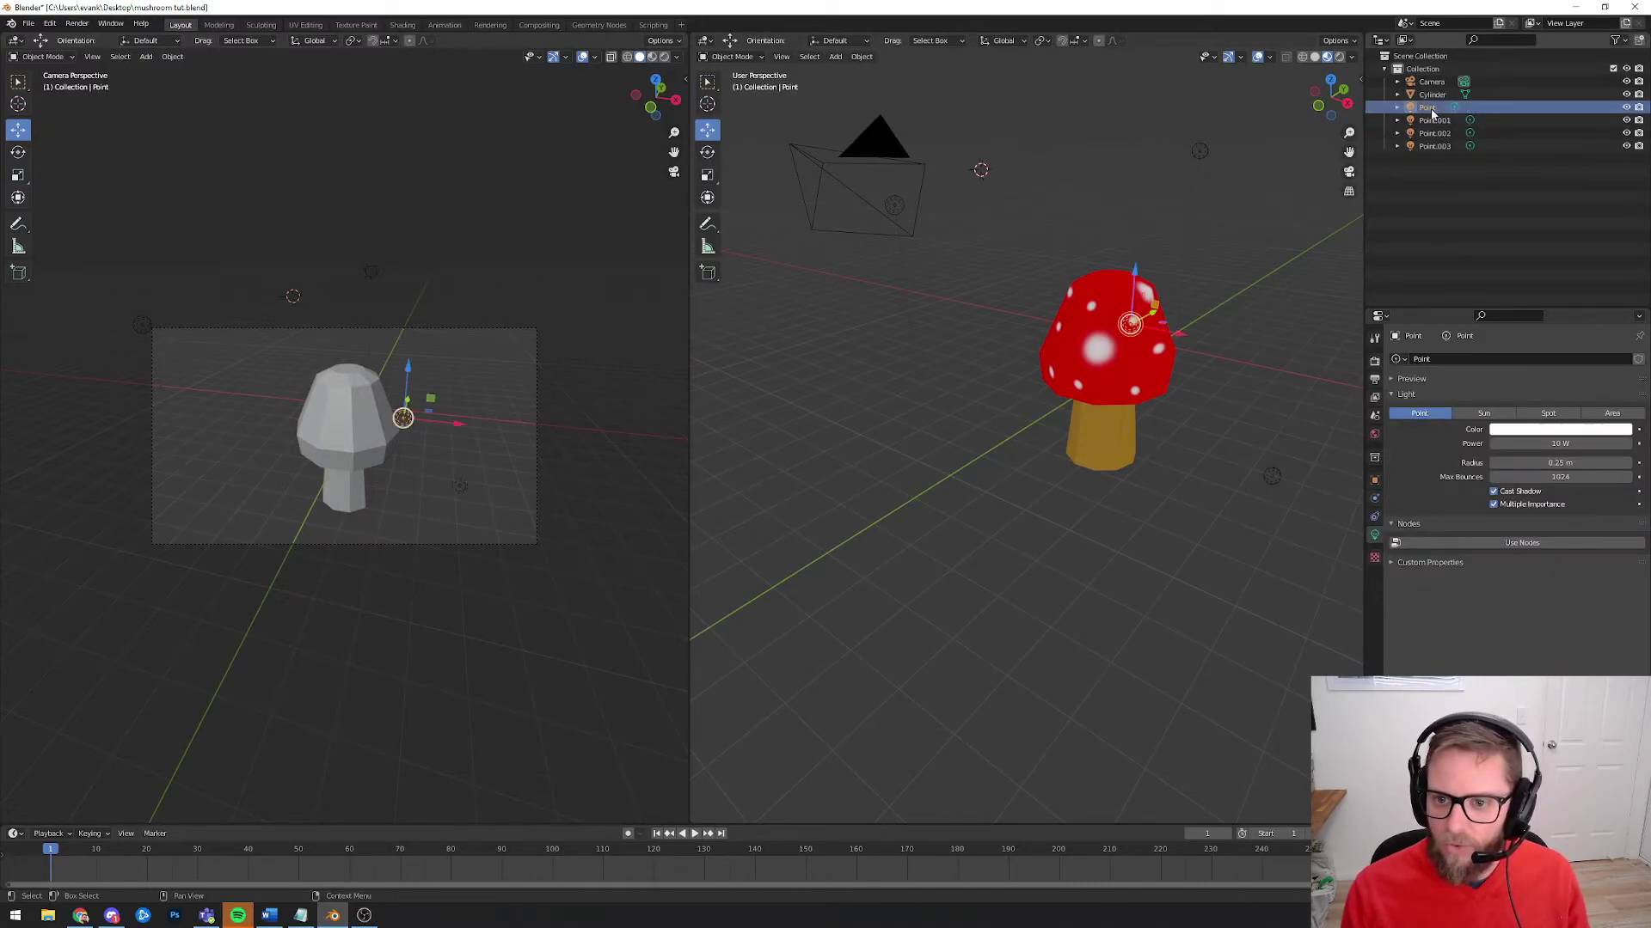
pyautogui.click(1434, 121)
pyautogui.click(1375, 339)
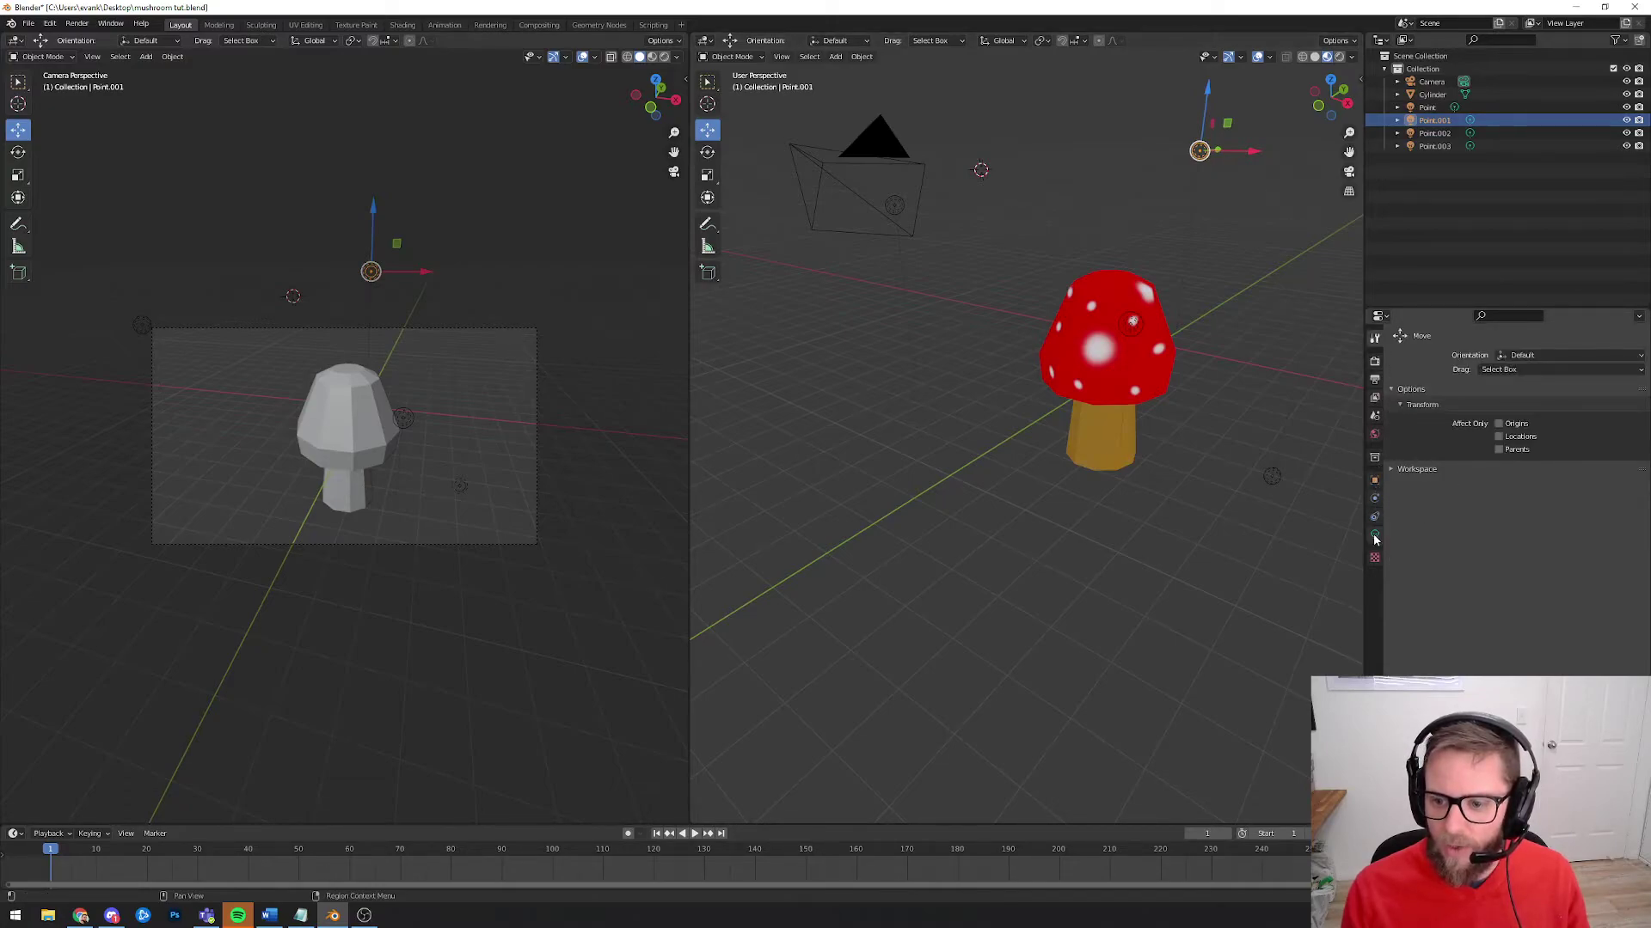
pyautogui.click(1432, 95)
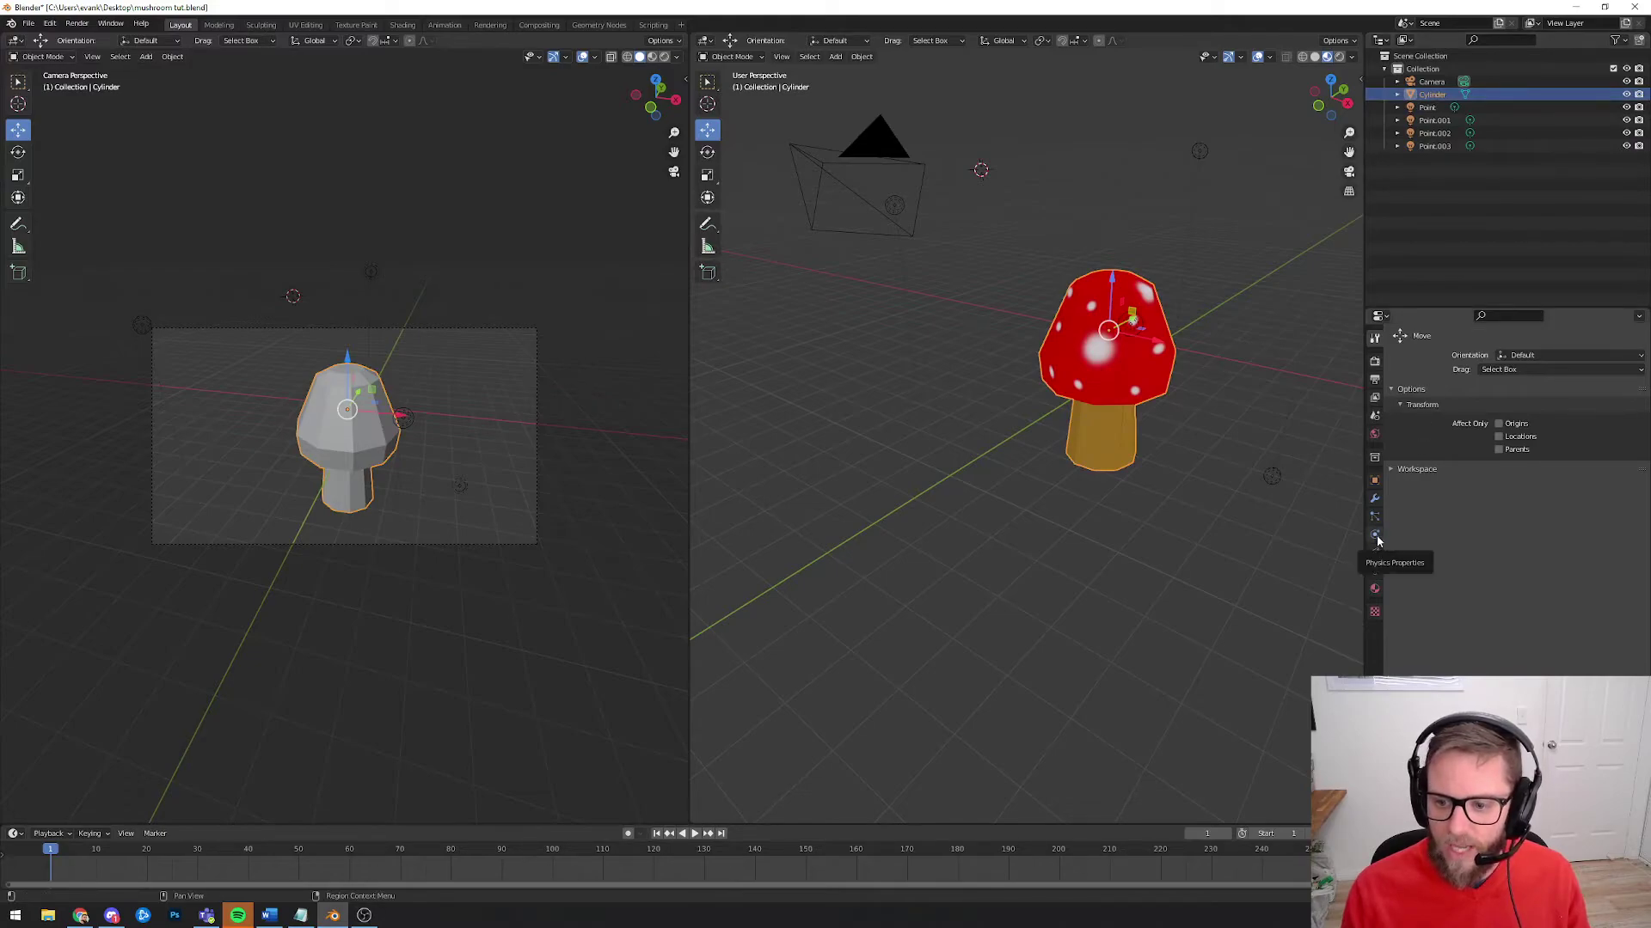
pyautogui.click(1375, 589)
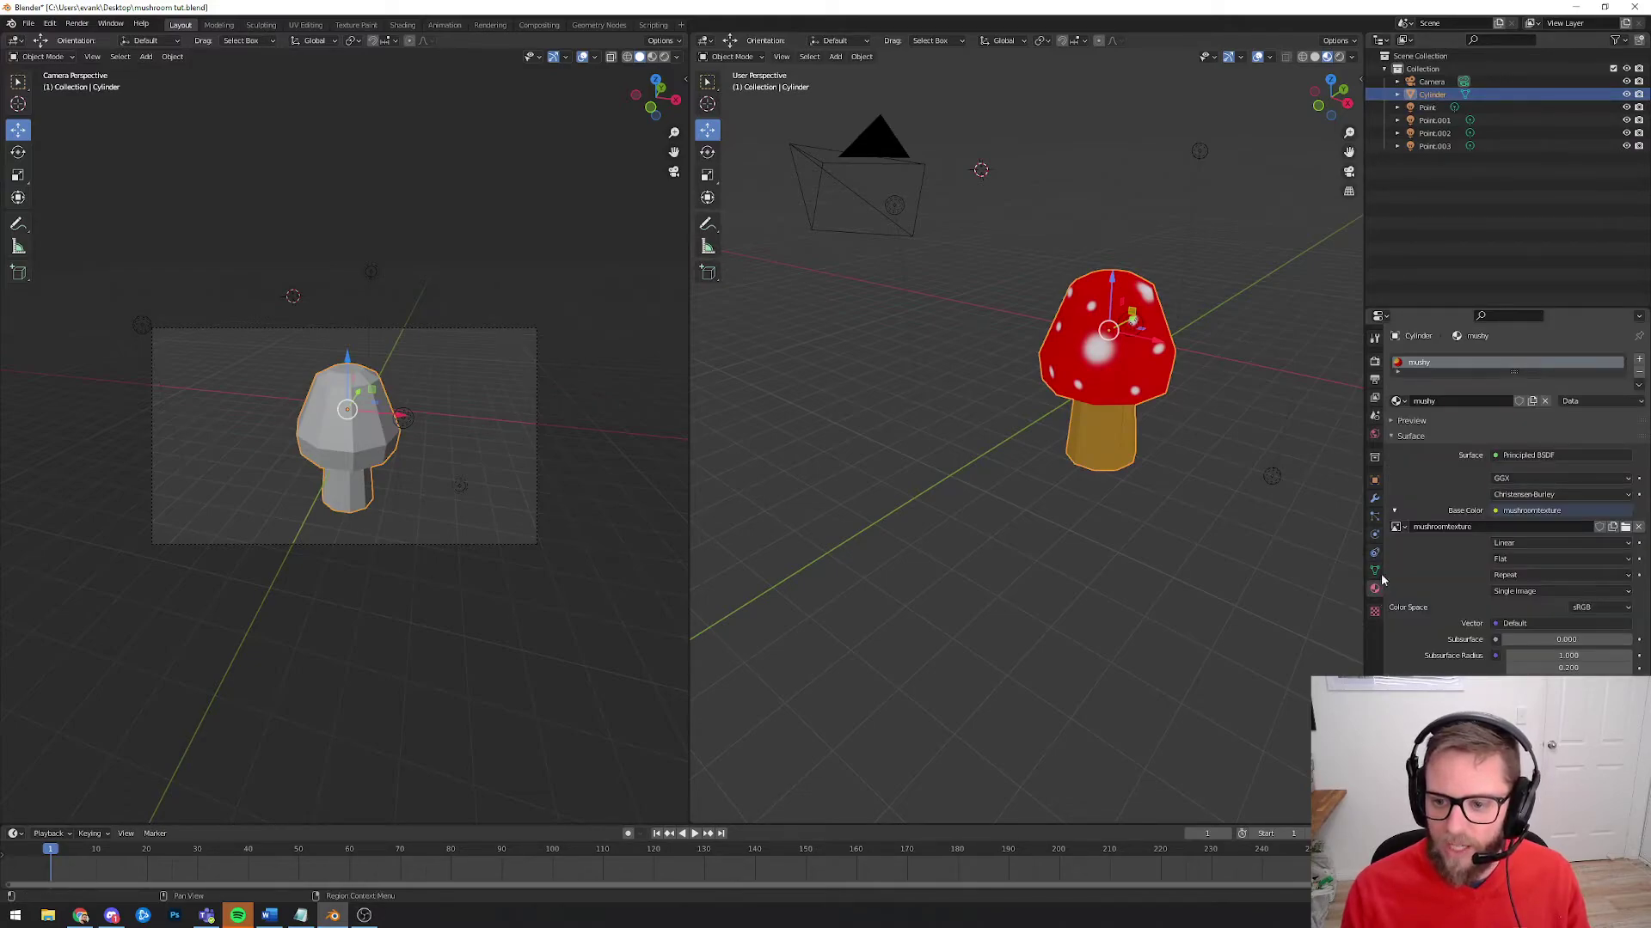
# Step: Set the power of the first two point lights, Point and Point.001, to 3000 W each
pyautogui.click(1428, 108)
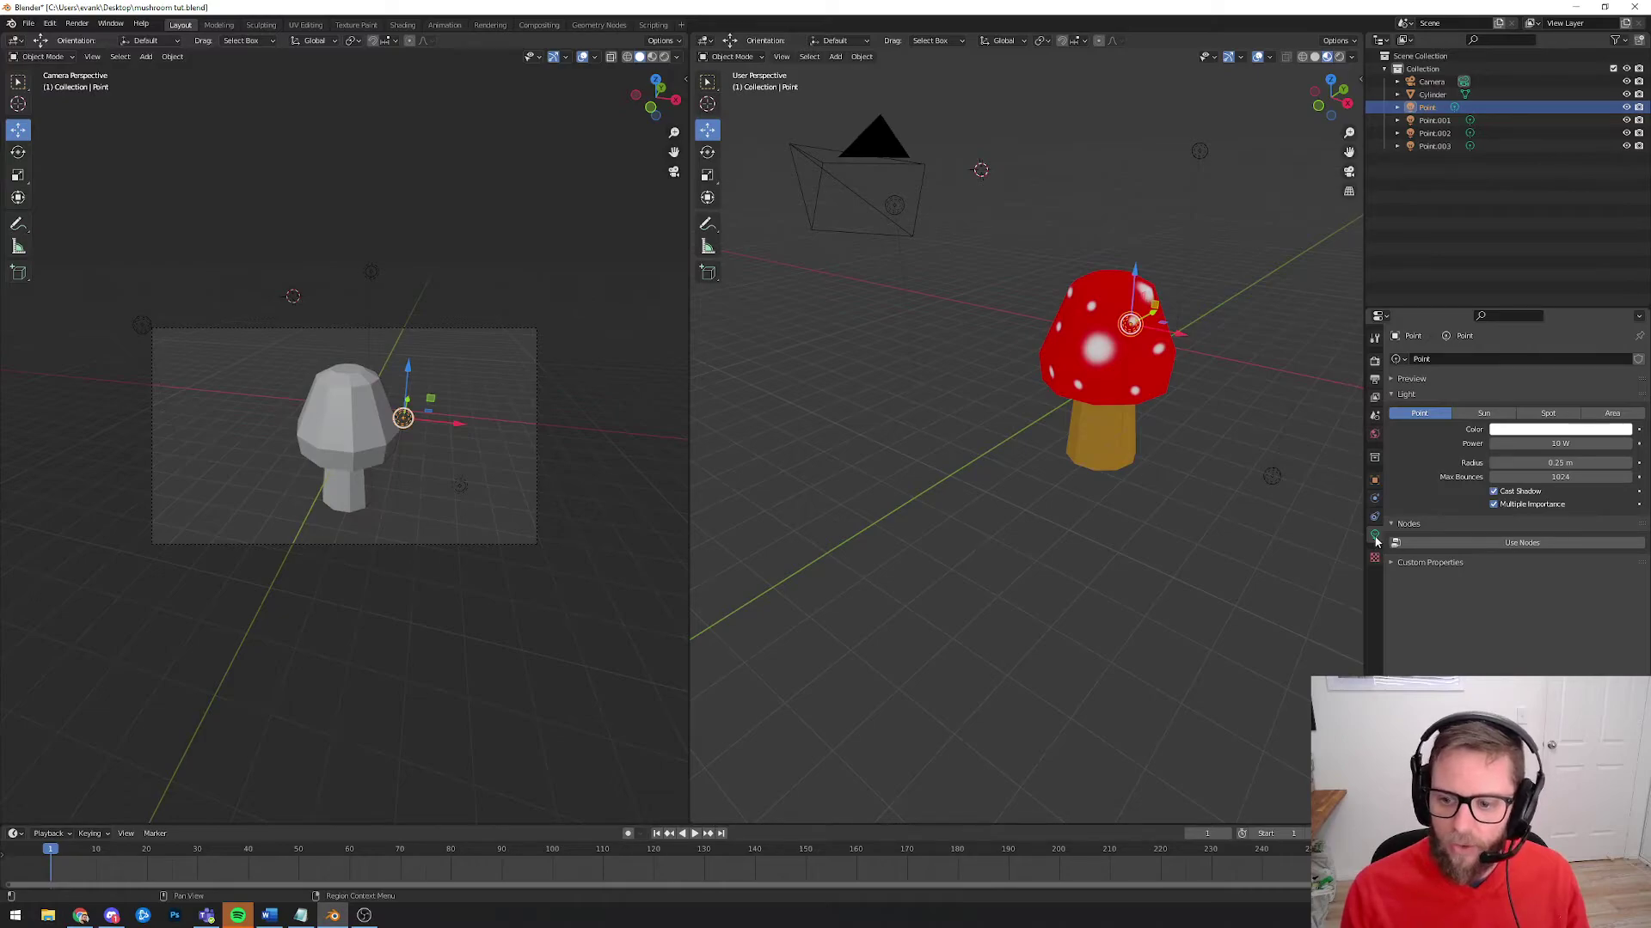
pyautogui.click(1553, 444)
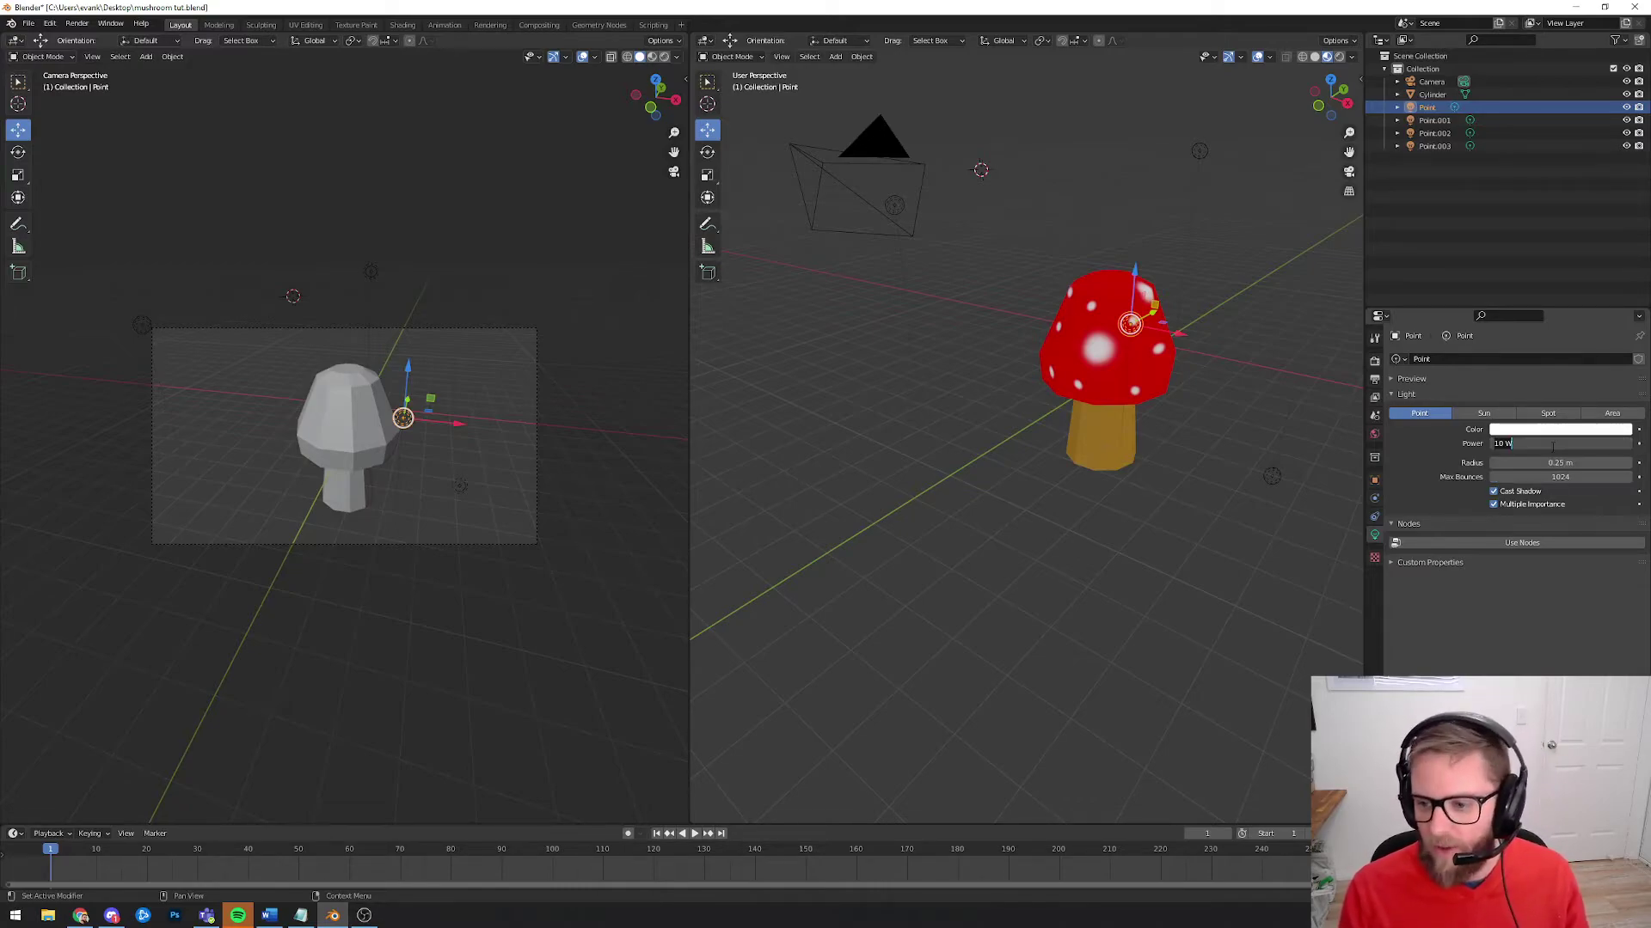
pyautogui.write('300')
pyautogui.press('Return')
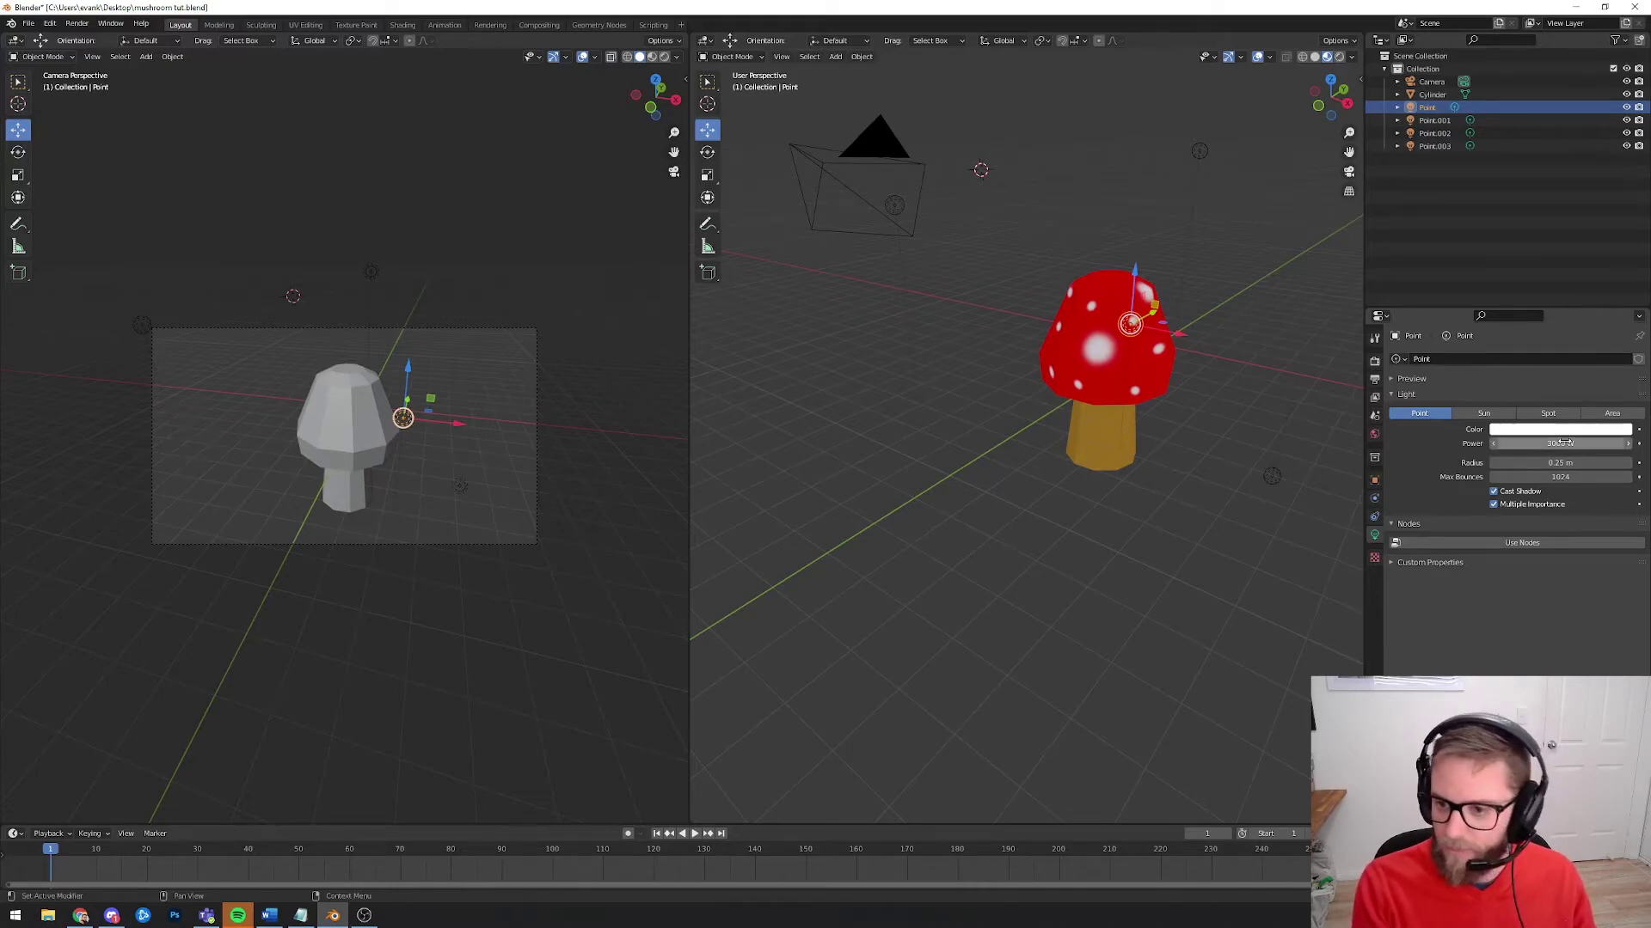
pyautogui.click(1526, 120)
pyautogui.click(1566, 442)
pyautogui.write('3000')
pyautogui.press('Return')
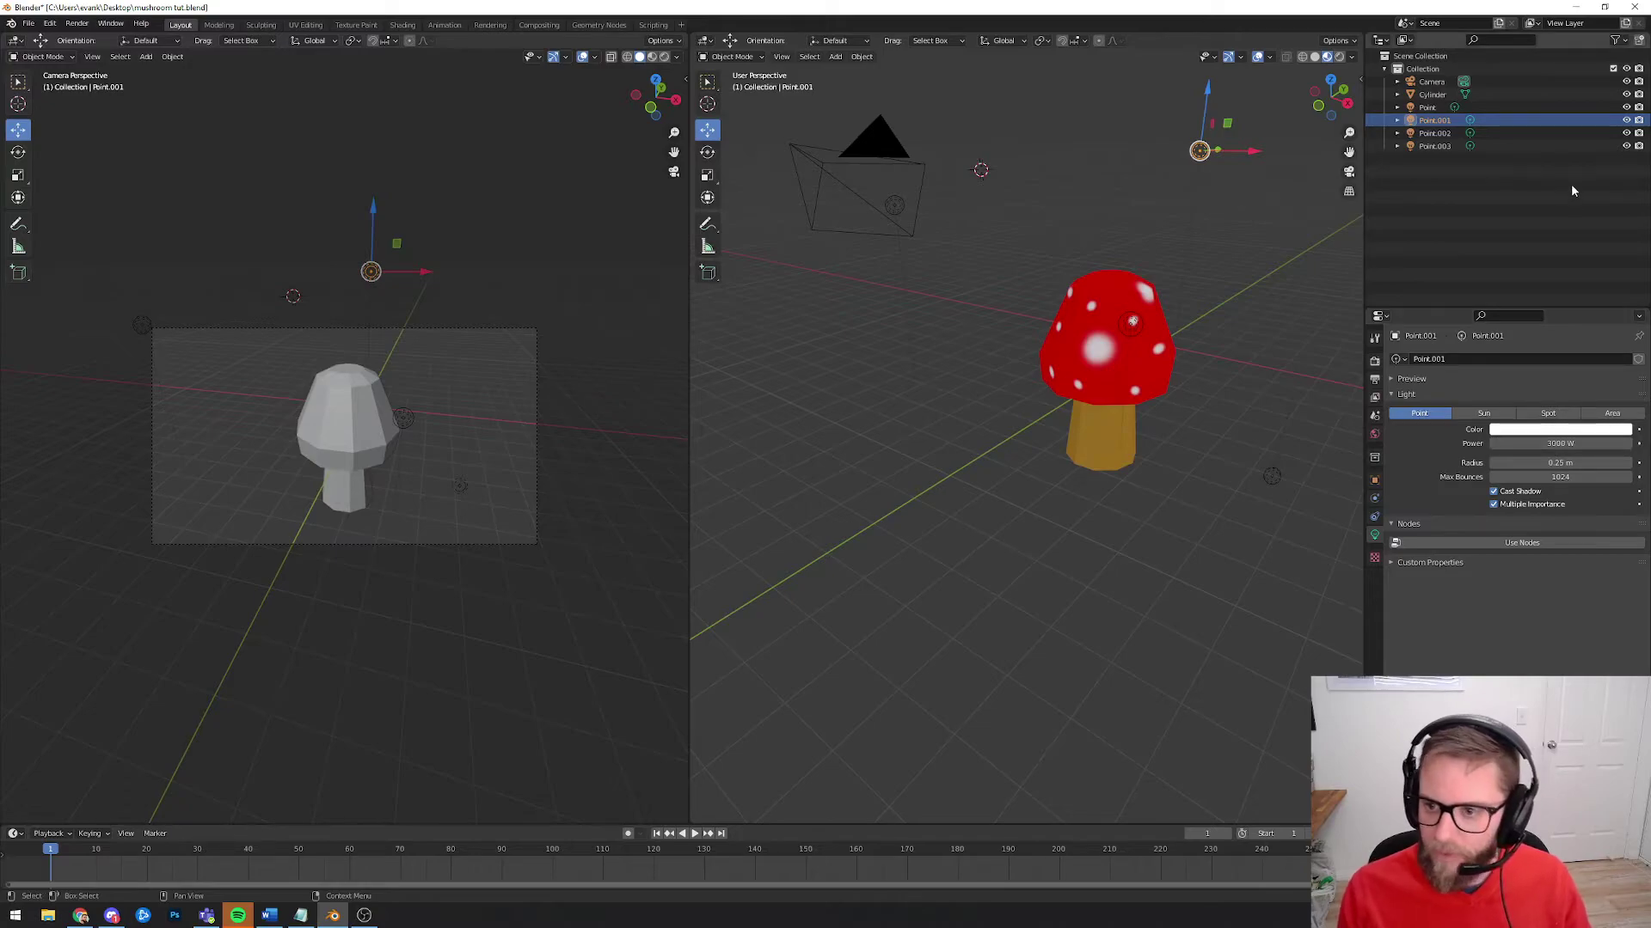
# Step: Set the power of the other two point lights, Point.002 and Point.003, to 3000 W each
pyautogui.click(1541, 136)
pyautogui.click(1567, 444)
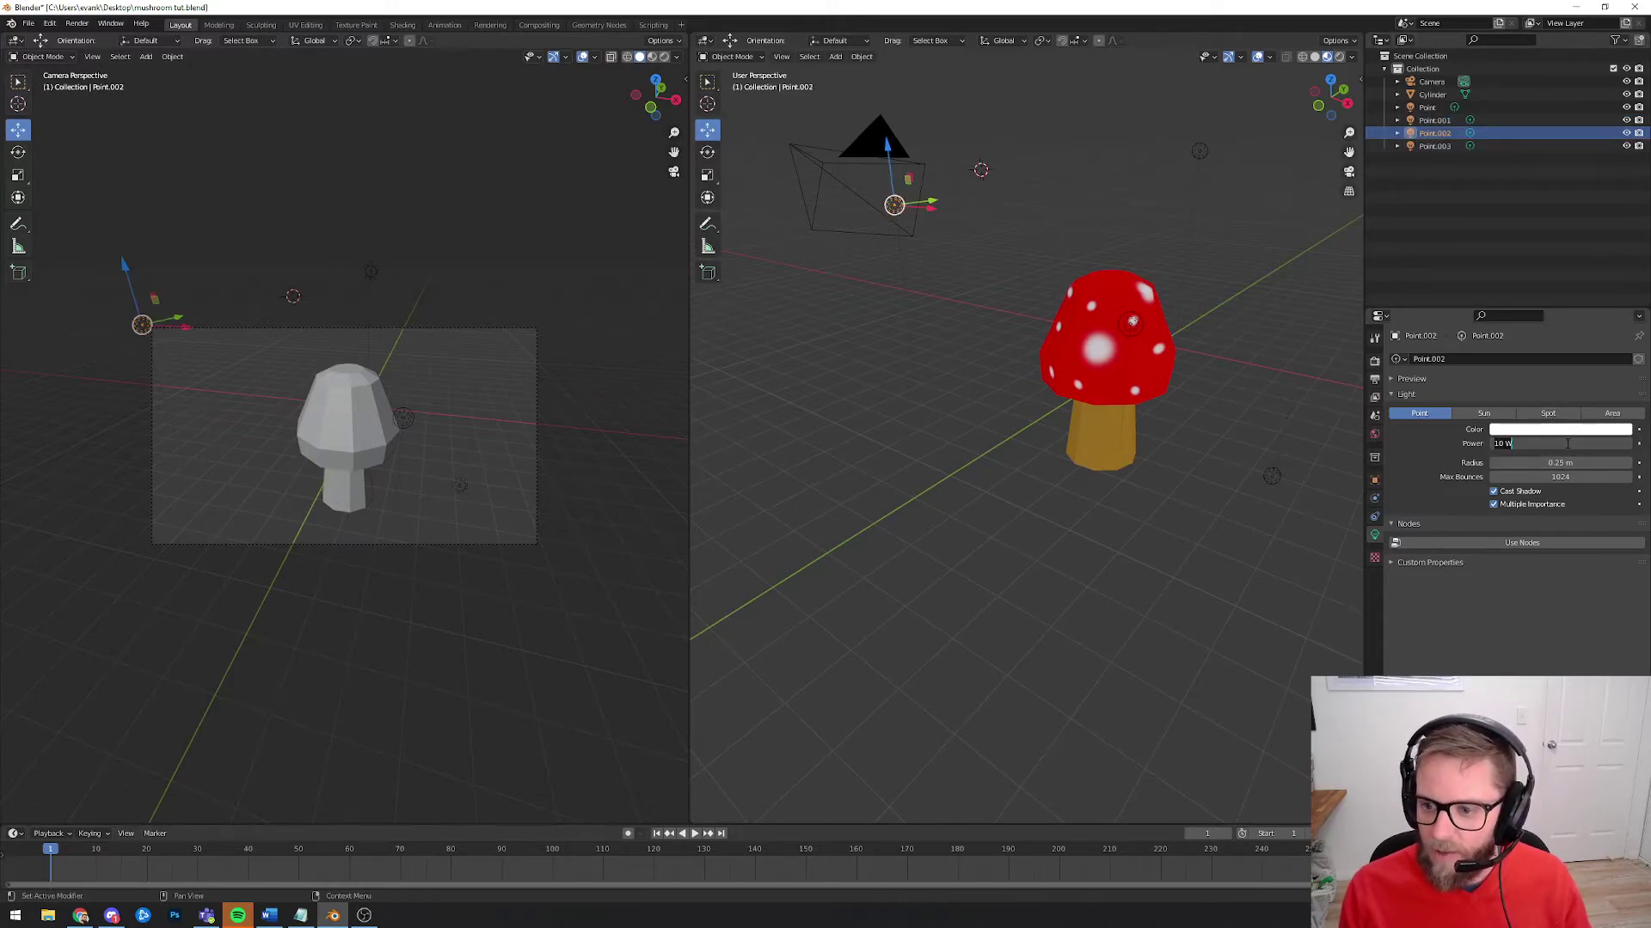
pyautogui.write('300')
pyautogui.press('Return')
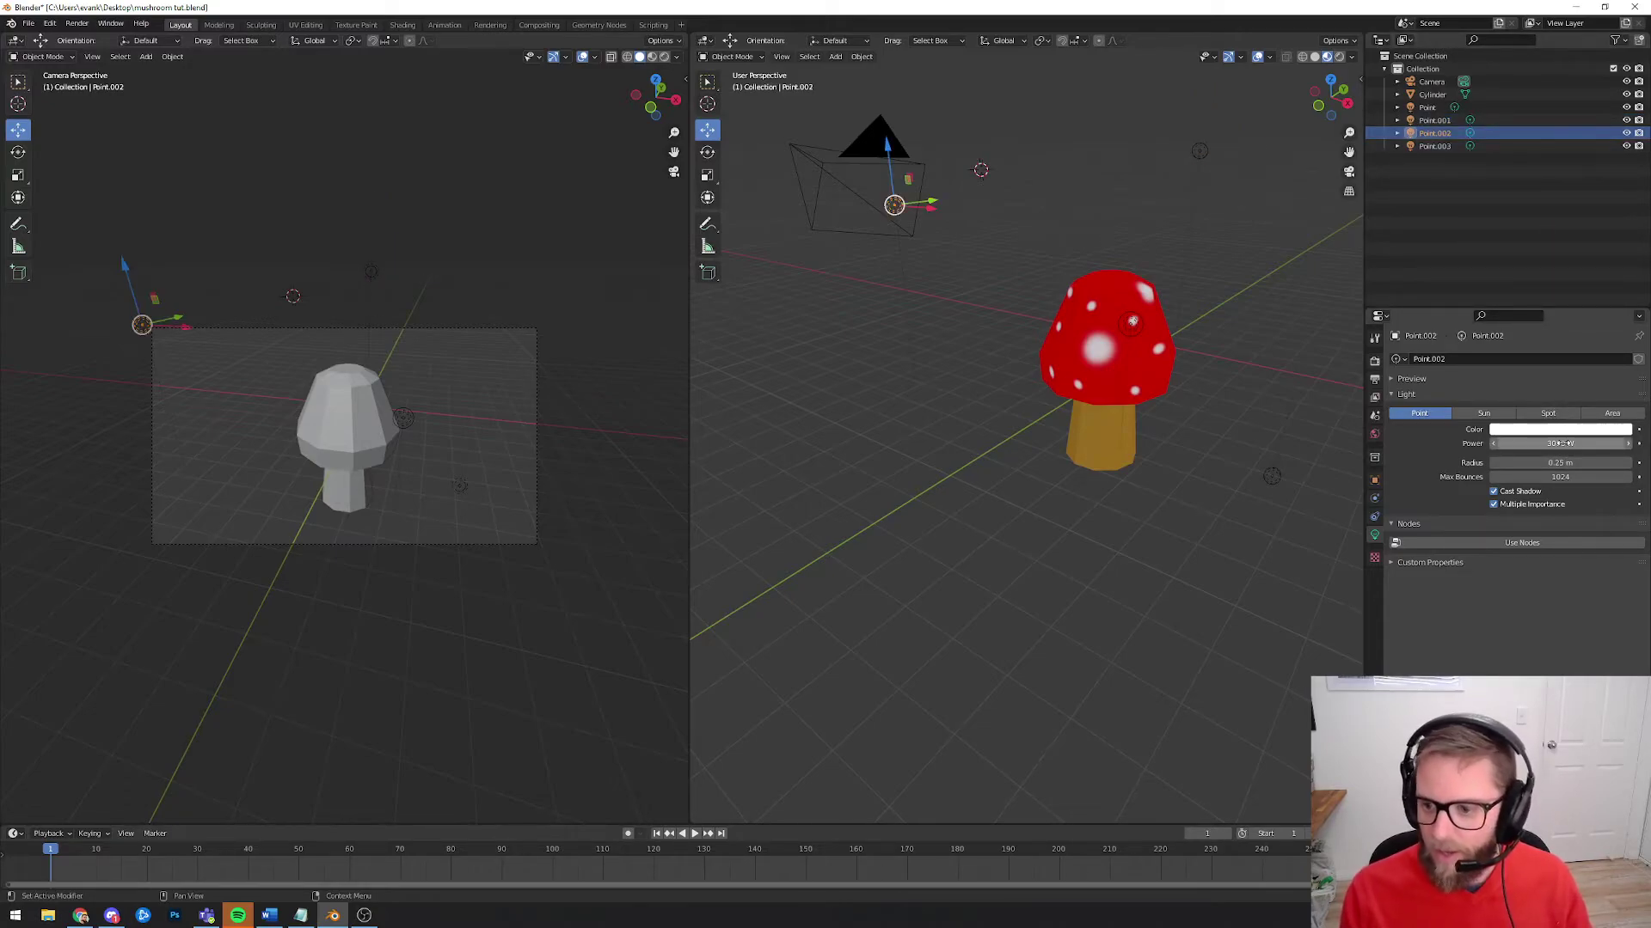
pyautogui.click(1541, 148)
pyautogui.click(1573, 443)
pyautogui.write('3000')
pyautogui.press('Return')
# Step: Render a still image of the mushroom lit by the four point lights and close the render result
pyautogui.click(77, 23)
pyautogui.click(91, 37)
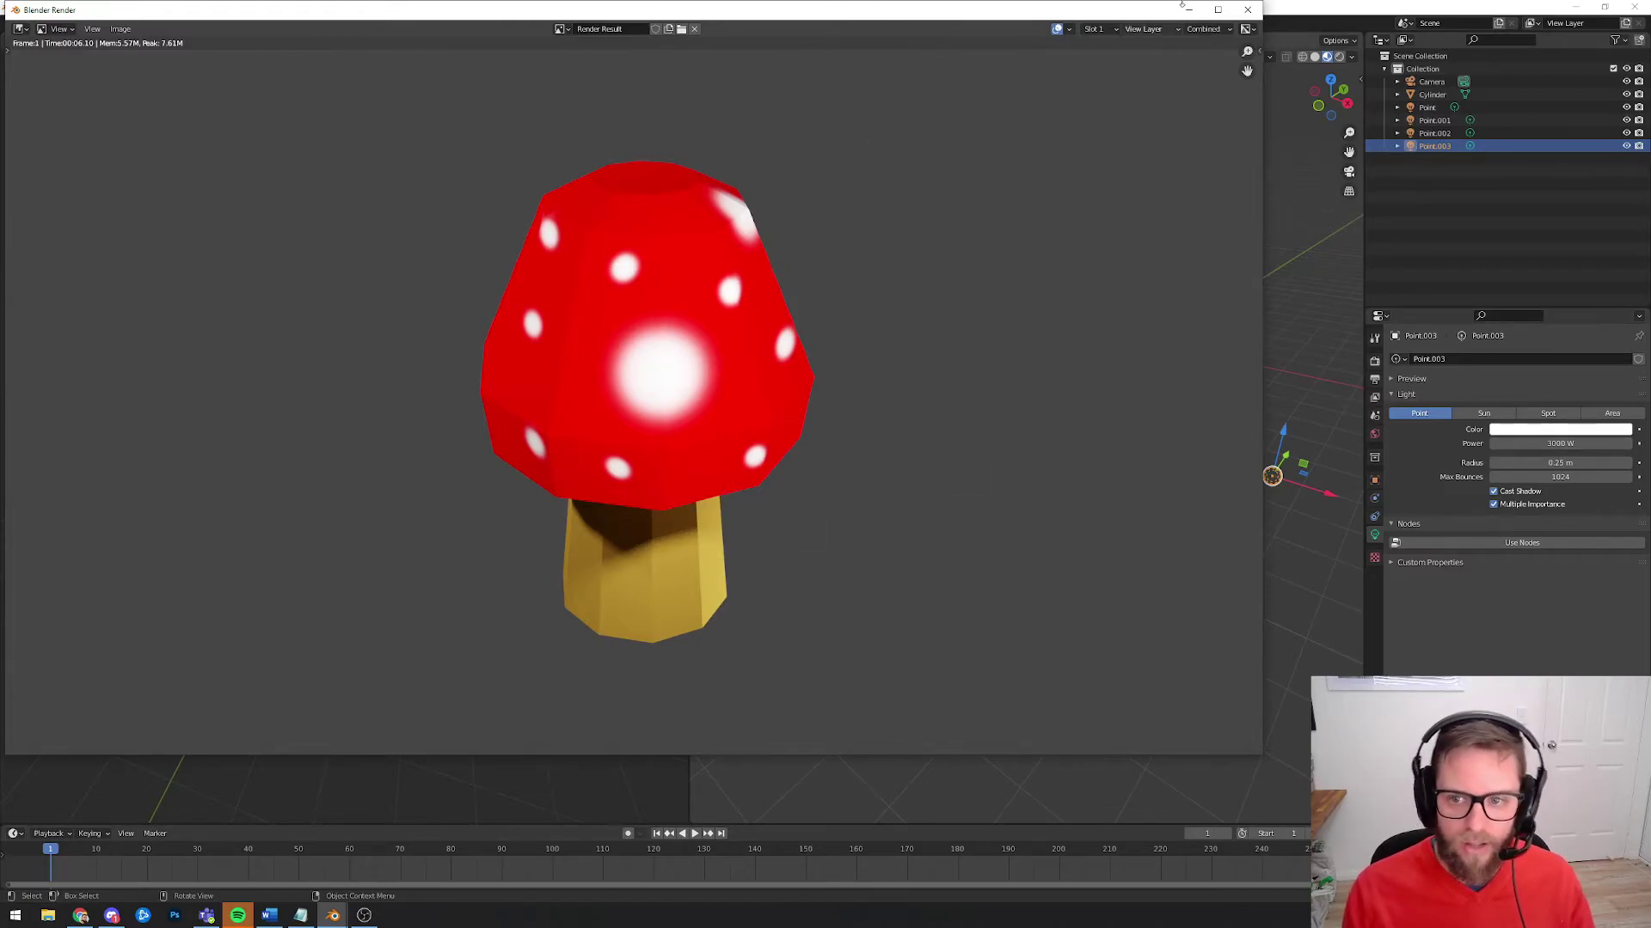
pyautogui.press('Escape')
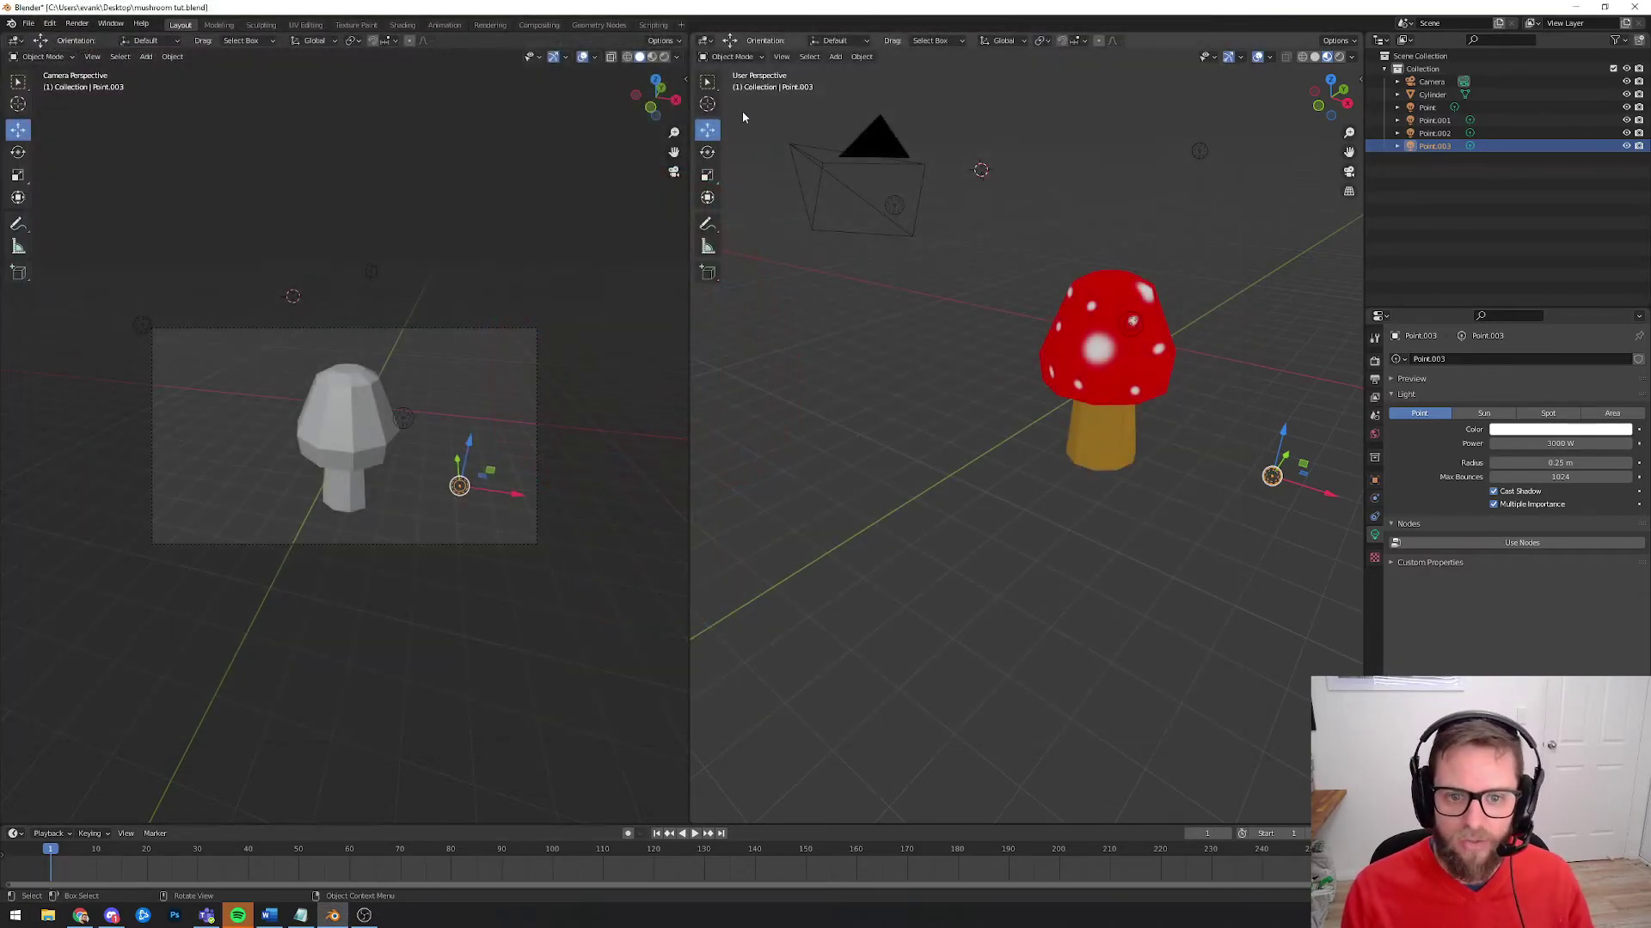
# Step: Add a spot light to the scene
pyautogui.click(835, 57)
pyautogui.moveTo(877, 230)
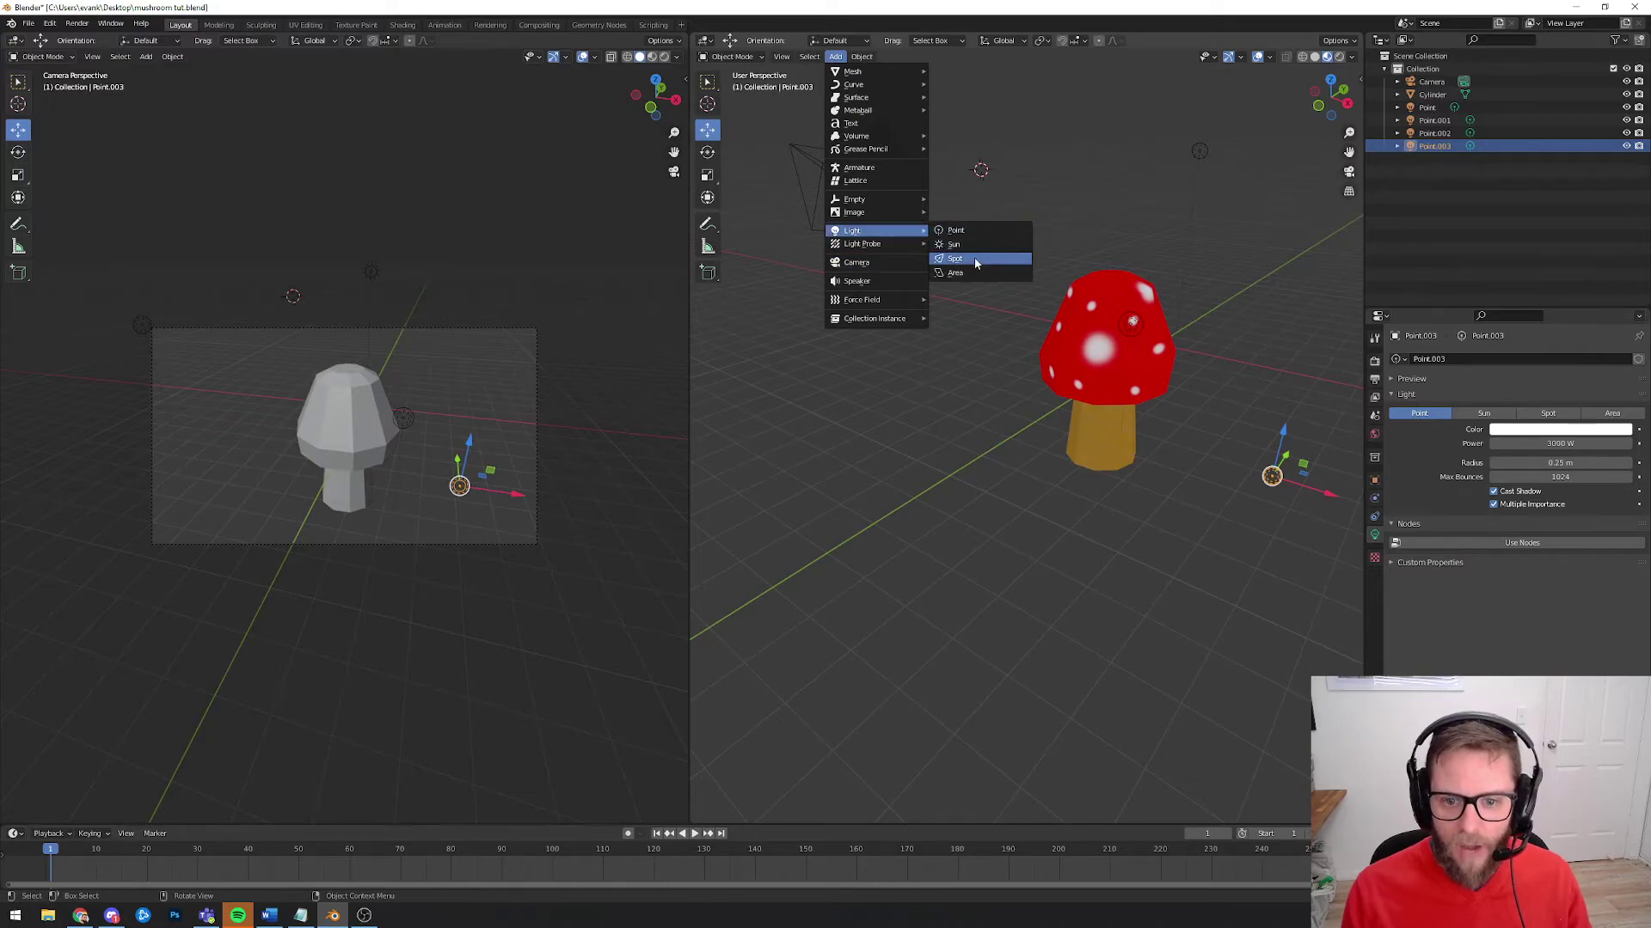
pyautogui.click(973, 258)
# Step: Delete all four point lights, leaving only the spot light, the camera and the mushroom in the scene
pyautogui.click(1437, 148)
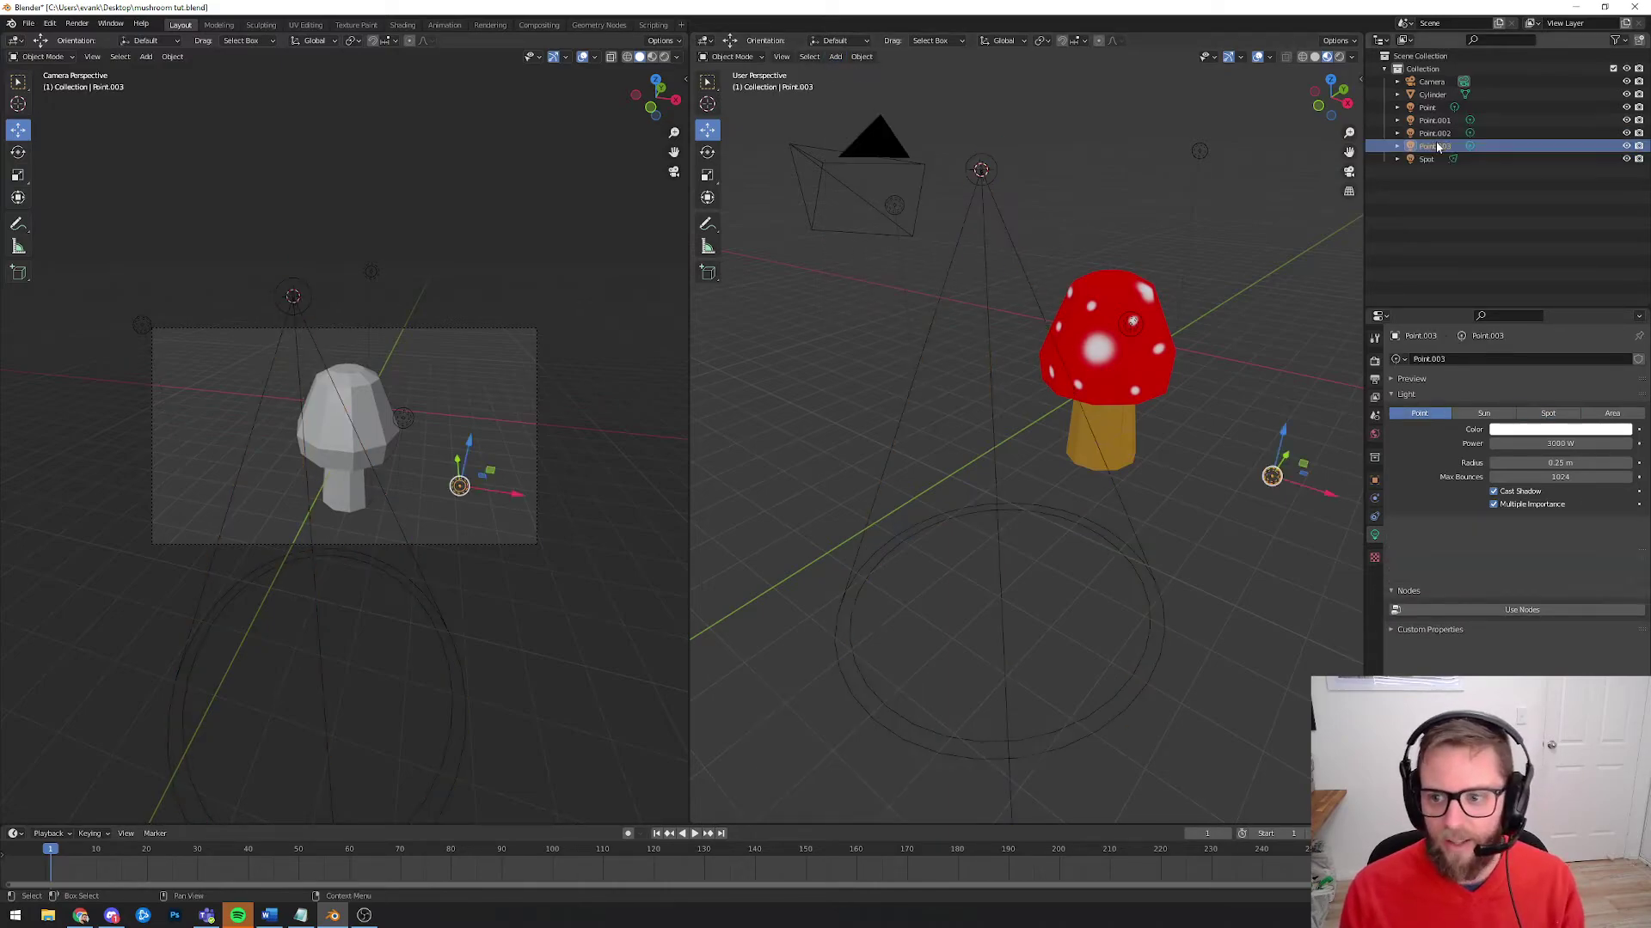
pyautogui.press('x')
pyautogui.click(1177, 422)
pyautogui.click(1201, 151)
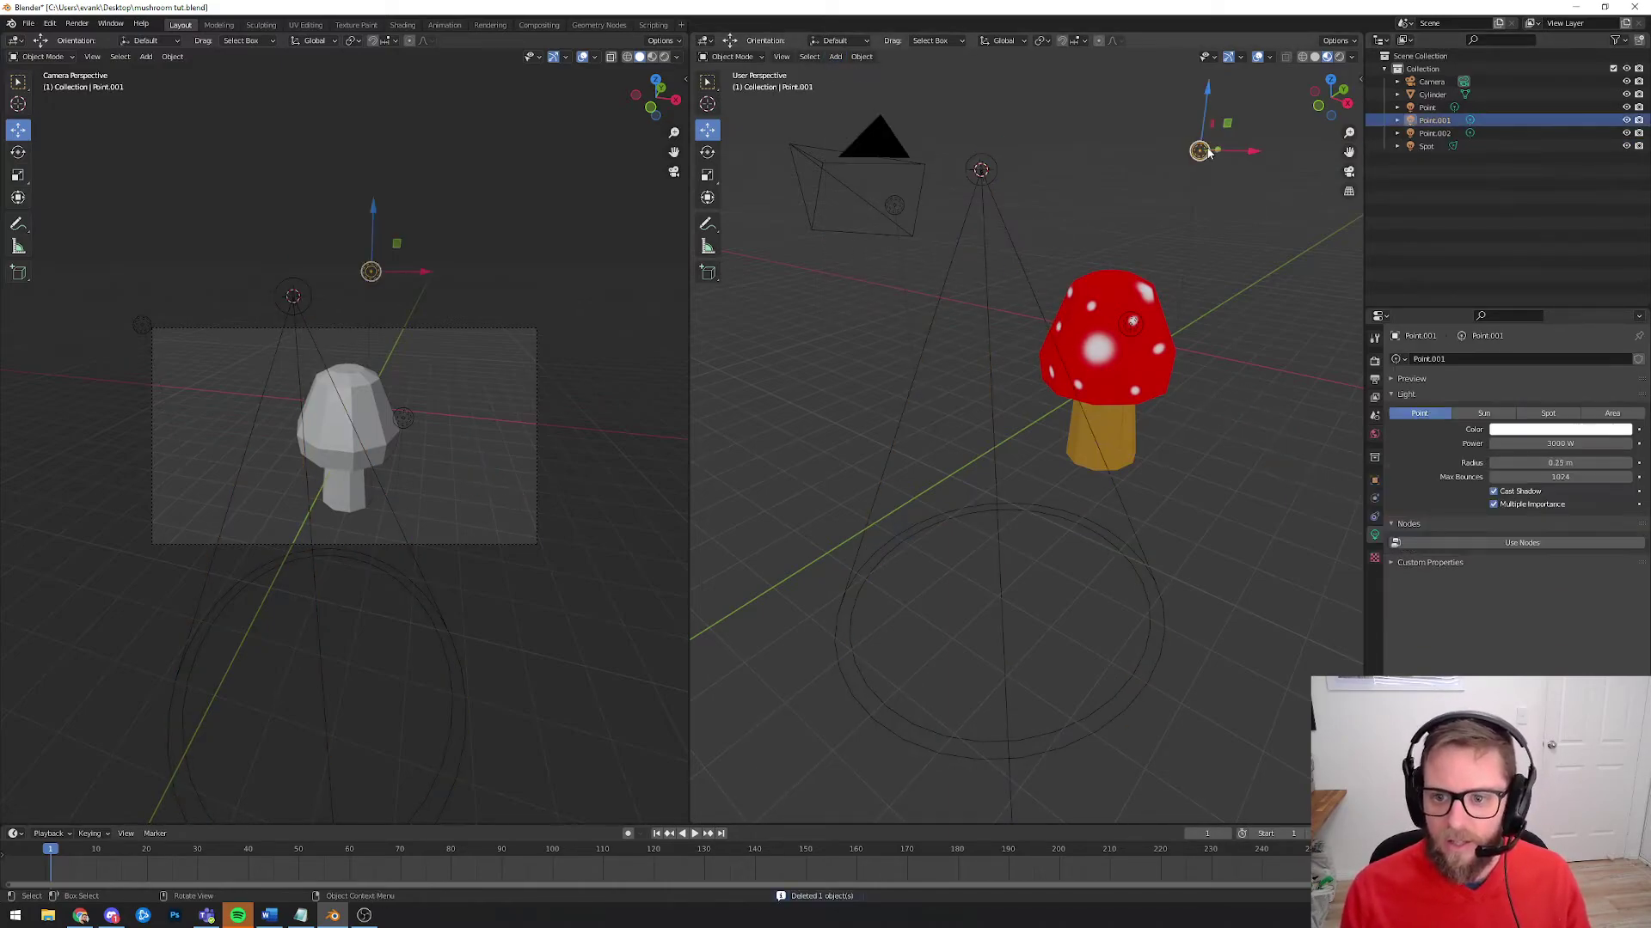
pyautogui.click(897, 207)
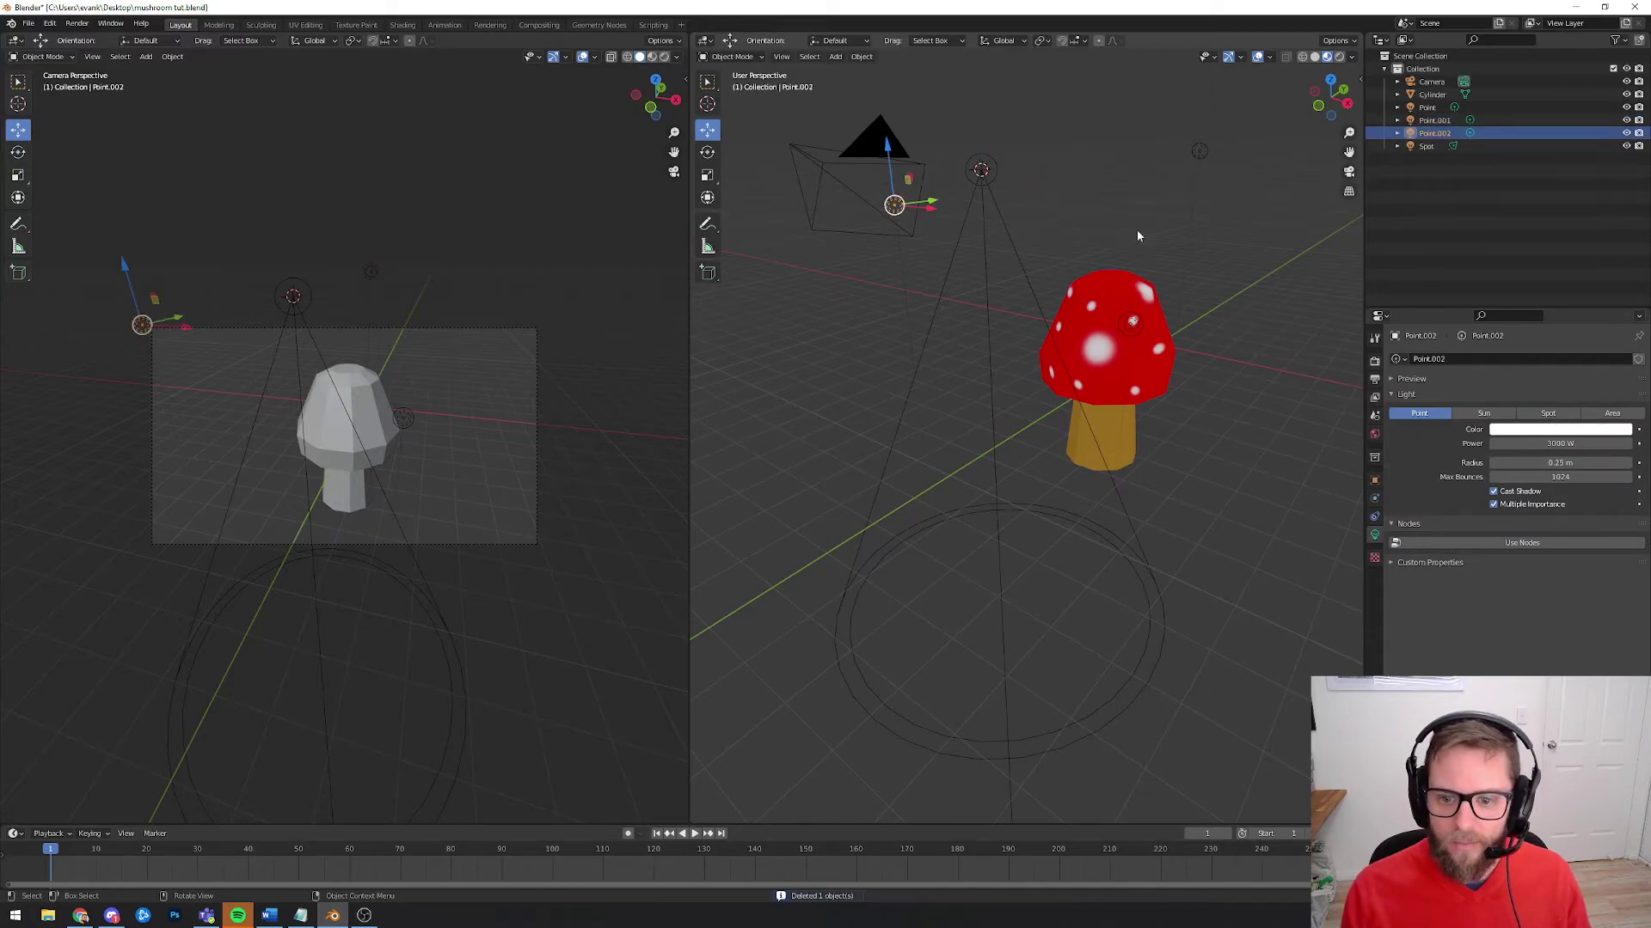
pyautogui.click(1133, 324)
pyautogui.press('Delete')
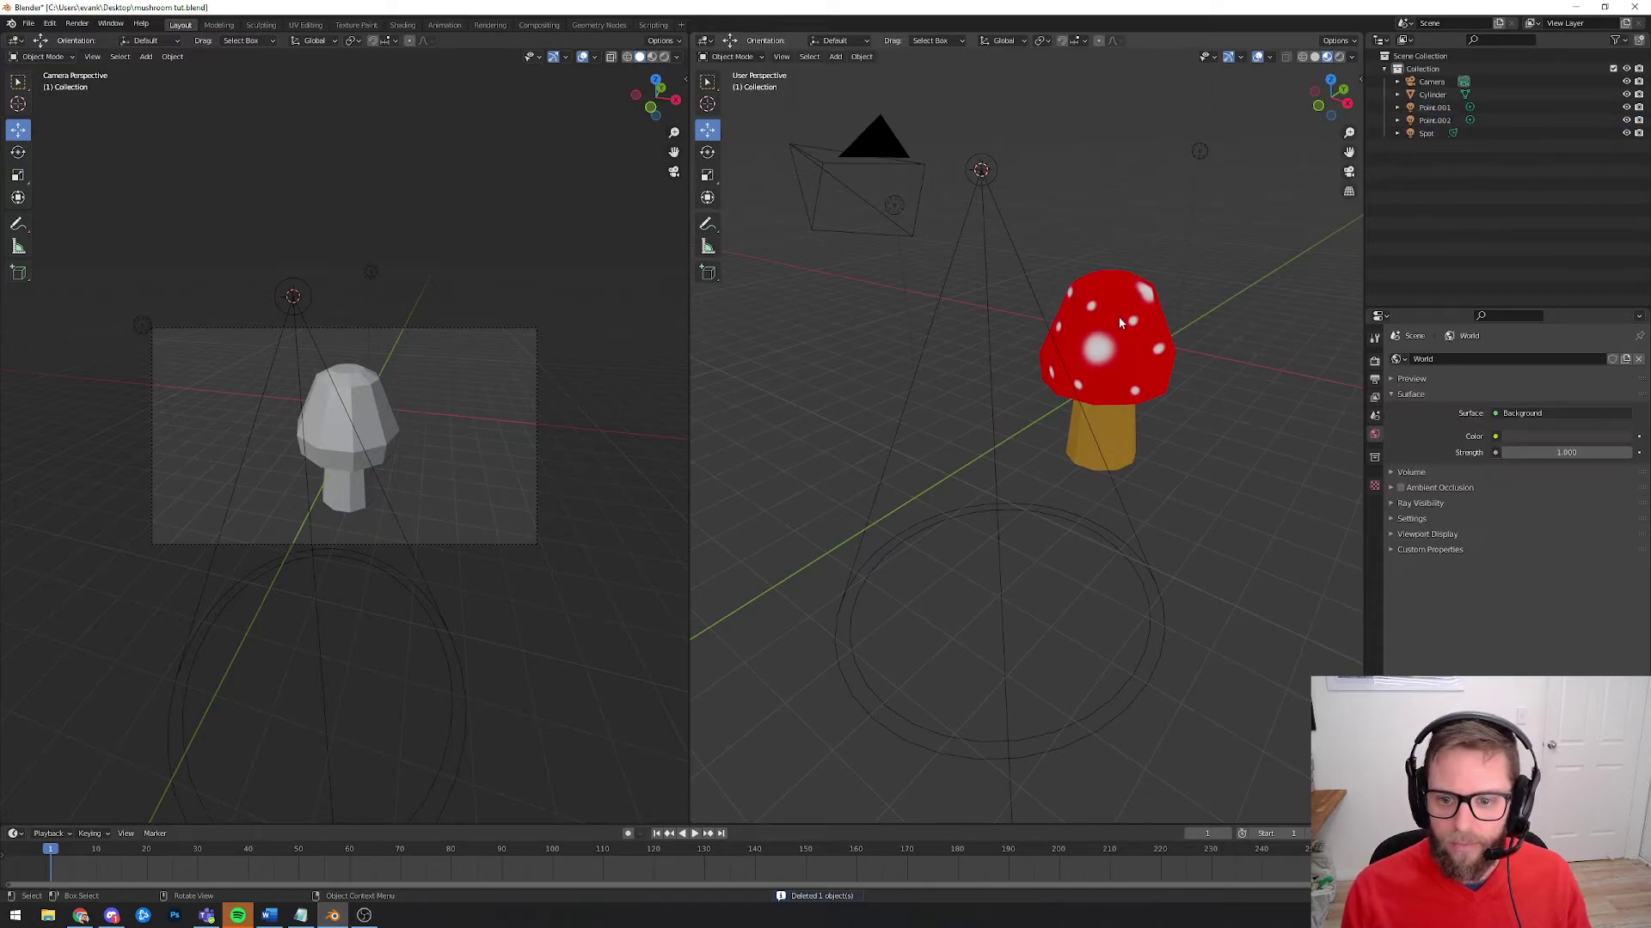
pyautogui.click(1200, 154)
pyautogui.press('x')
pyautogui.click(1200, 162)
pyautogui.click(899, 206)
pyautogui.press('x')
pyautogui.click(899, 210)
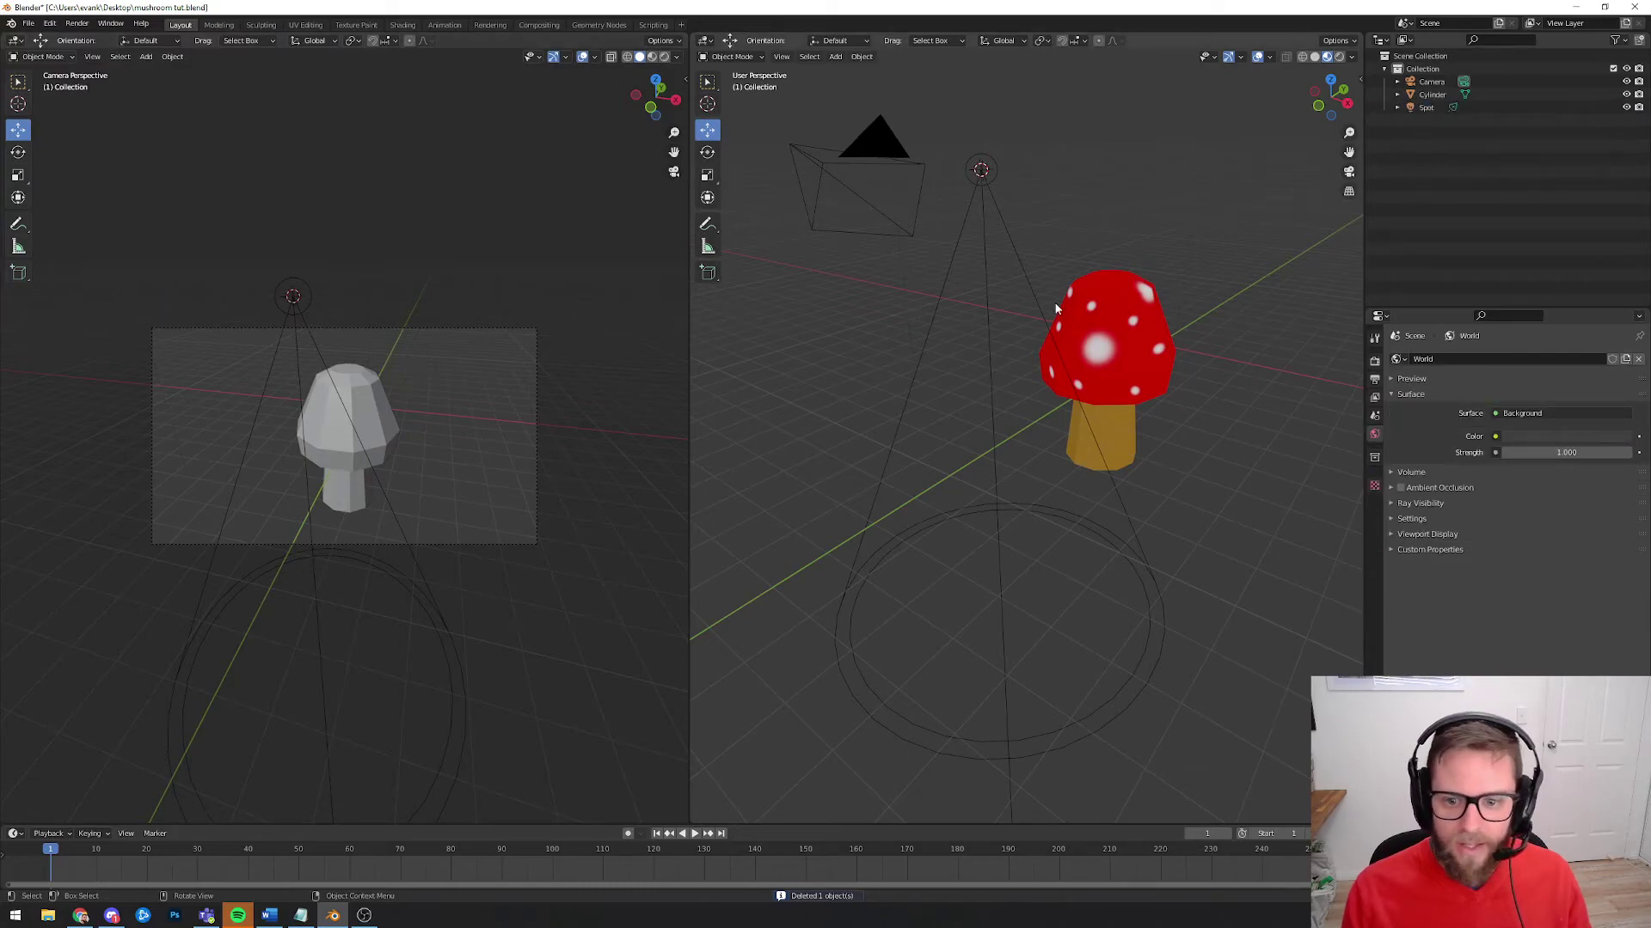
# Step: Rotate the spot light so that its beam tilts toward the mushroom
pyautogui.scroll(-2, 1048, 309)
pyautogui.click(1001, 275)
pyautogui.click(708, 153)
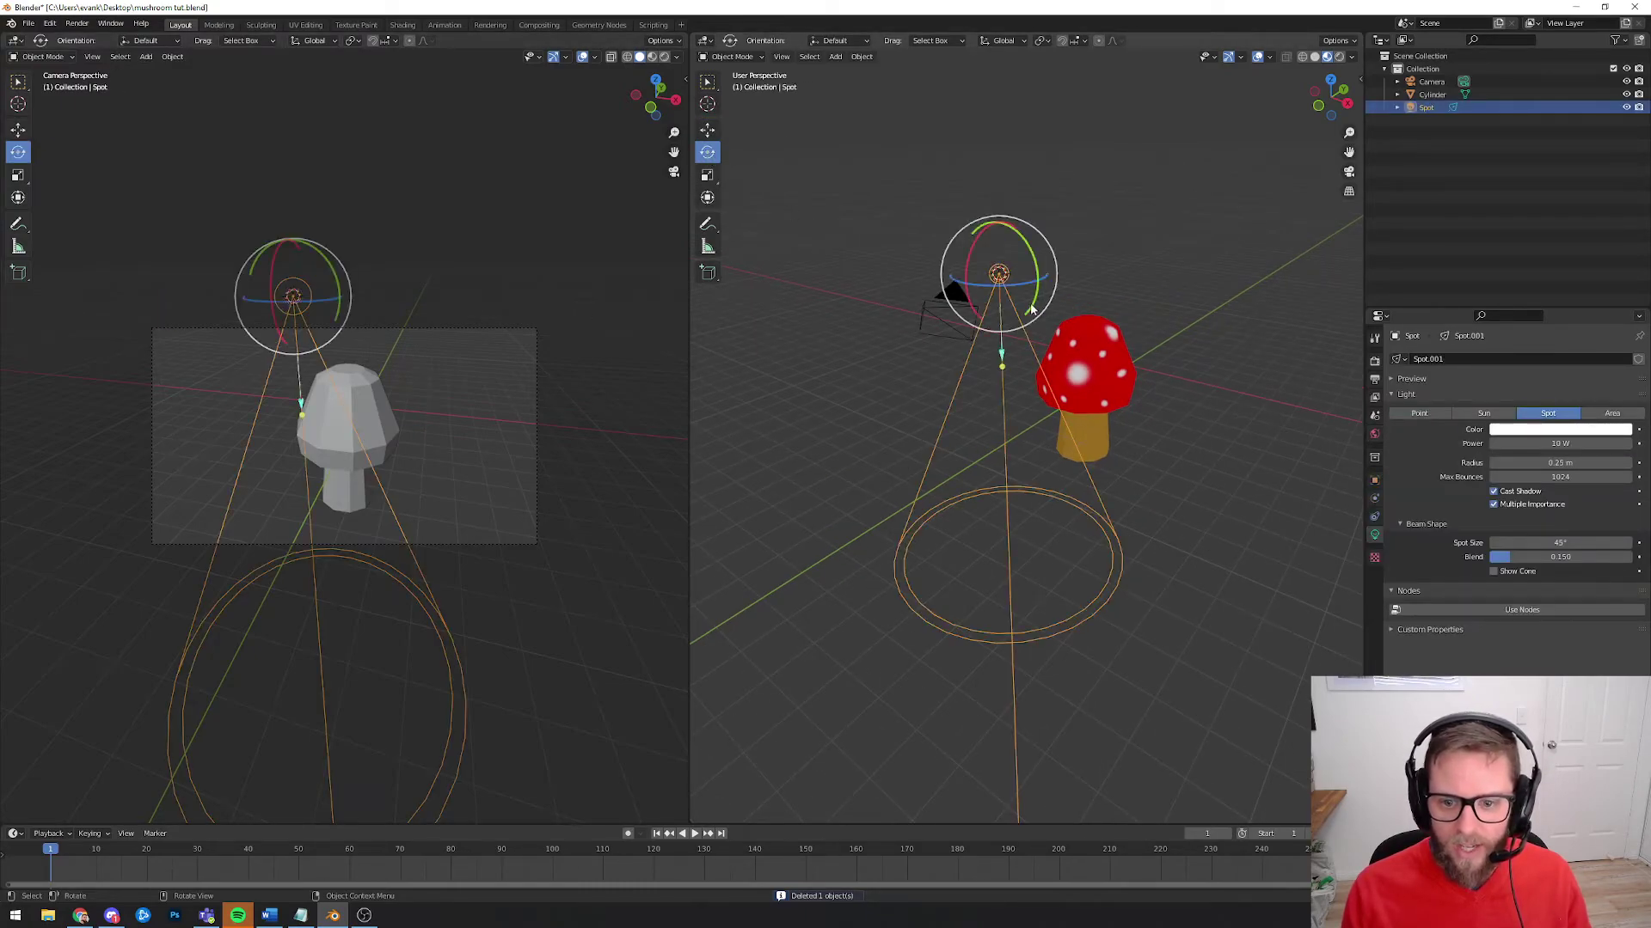
pyautogui.moveTo(975, 238); pyautogui.dragTo(1007, 494)
# Step: Raise the spot light straight up well above the mushroom and adjust its tilt so the cone surrounds the cap
pyautogui.click(707, 130)
pyautogui.scroll(-2, 1007, 494)
pyautogui.moveTo(1010, 130); pyautogui.dragTo(1012, 244)
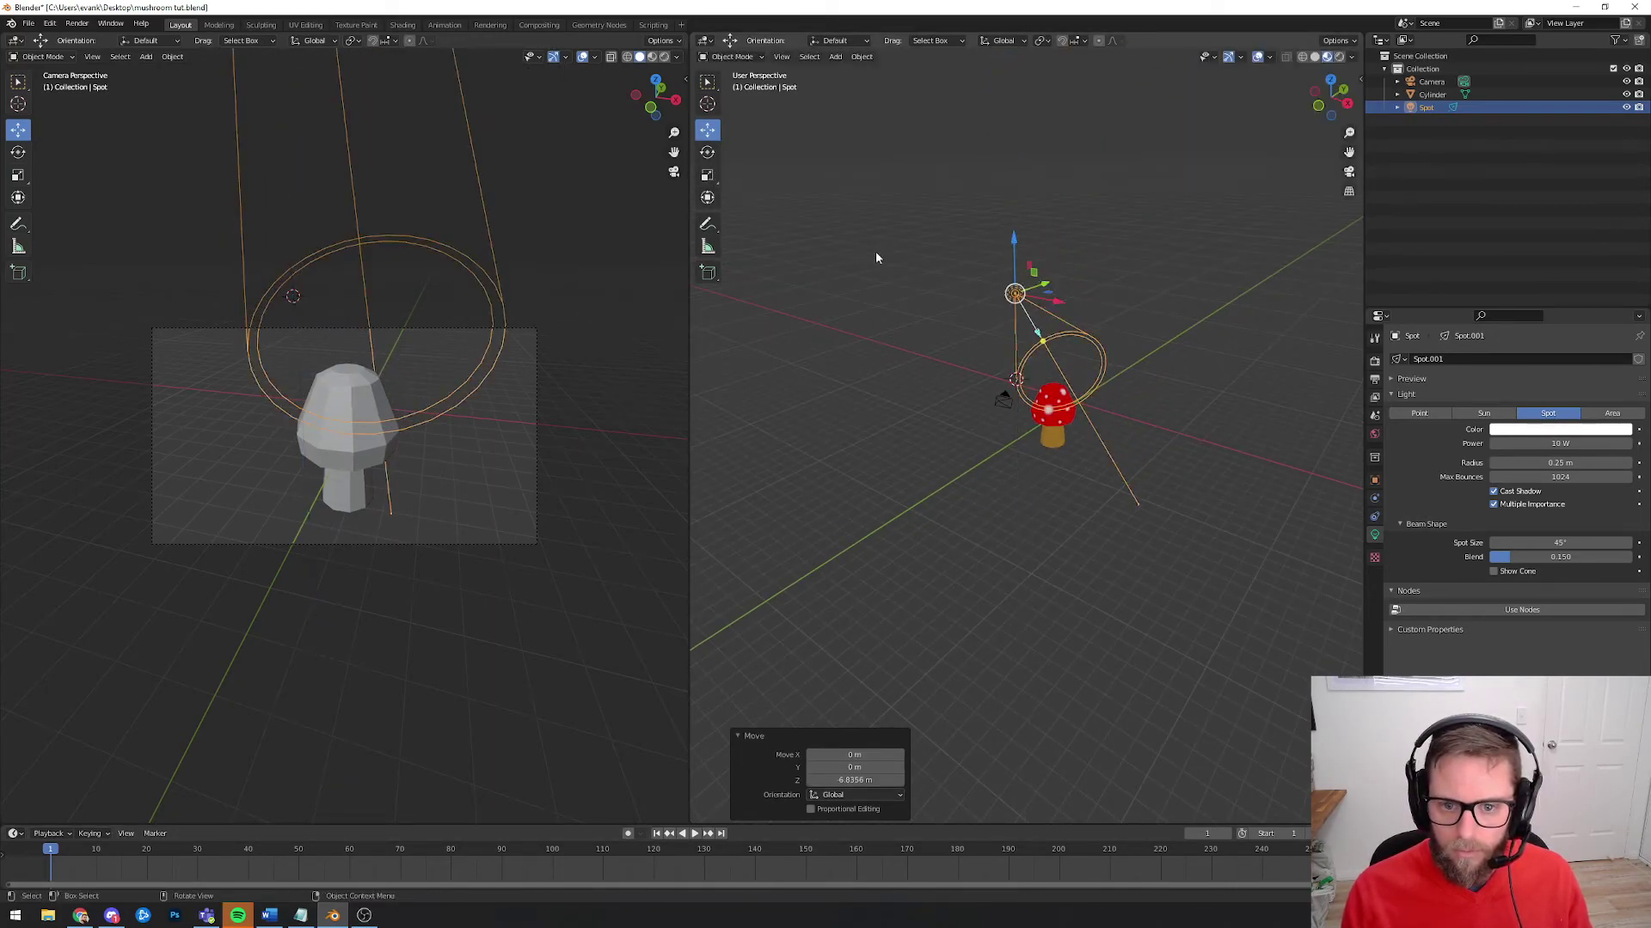
pyautogui.click(708, 152)
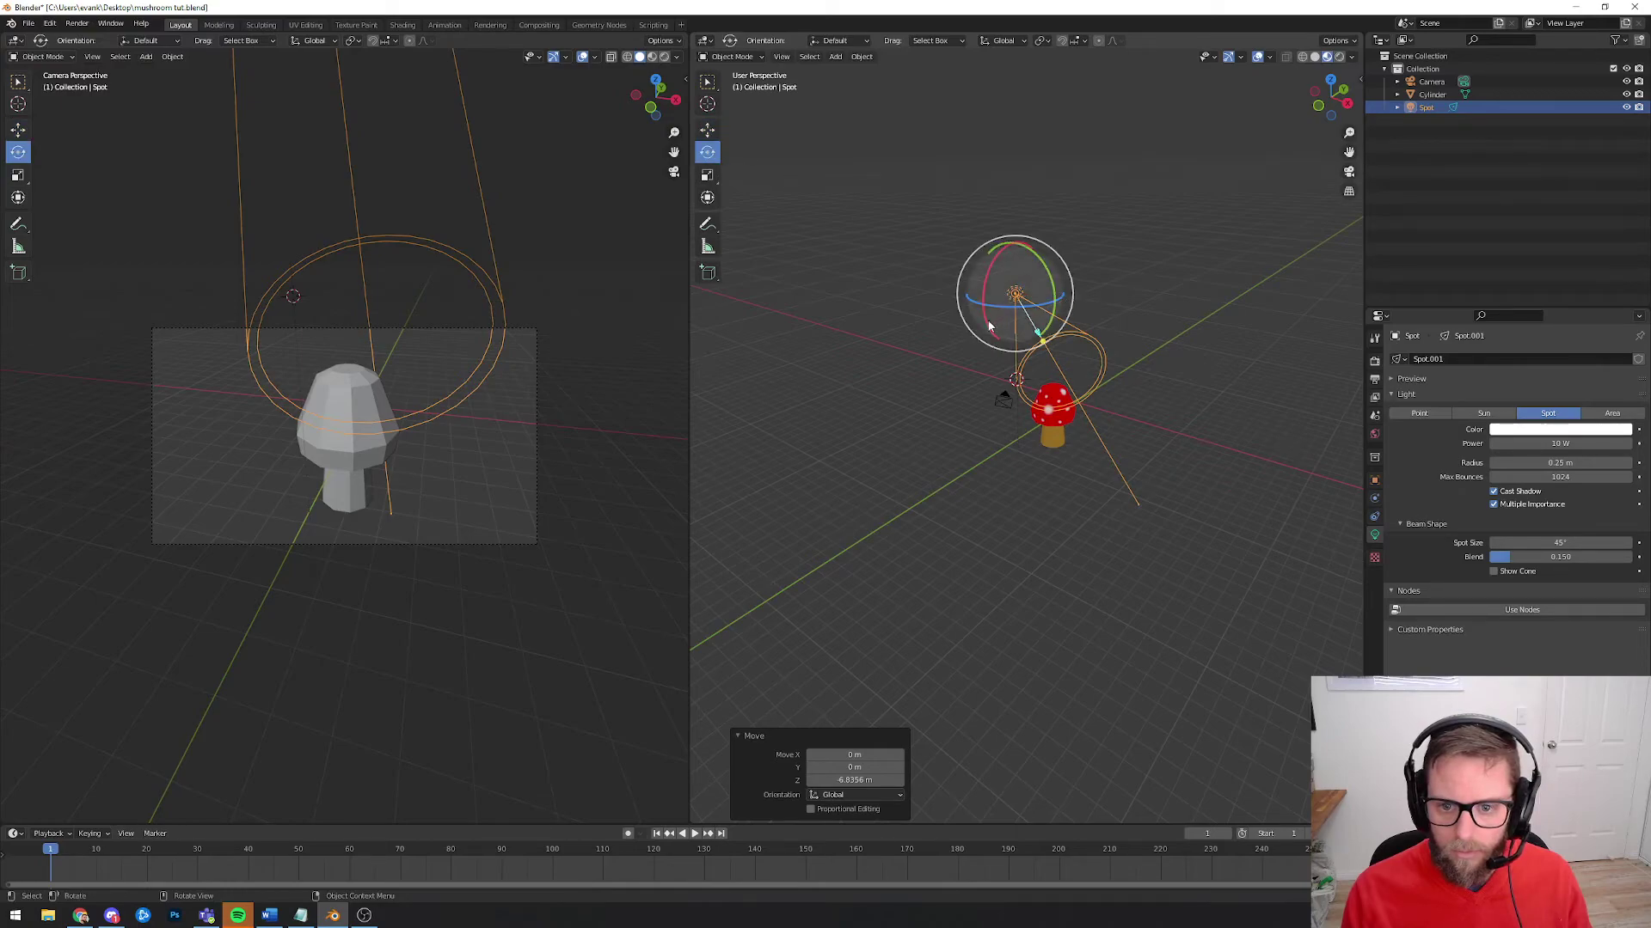
pyautogui.moveTo(988, 327); pyautogui.dragTo(978, 306)
# Step: Render a test image of the mushroom under the spot light and close the render before it completes
pyautogui.click(77, 23)
pyautogui.click(94, 36)
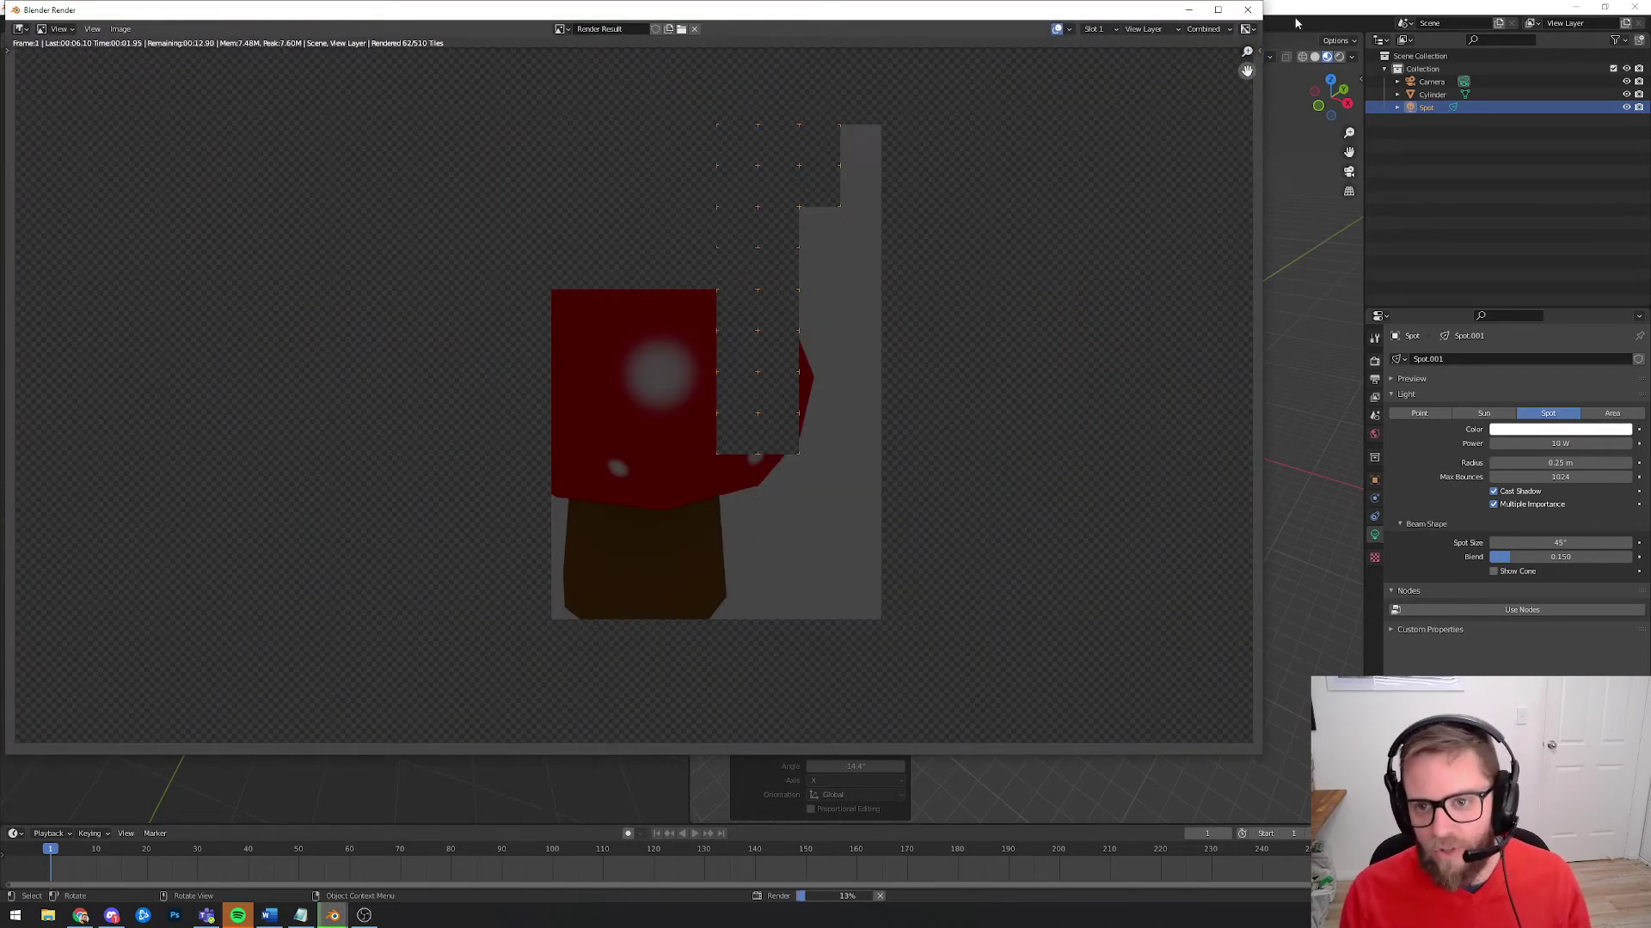
pyautogui.click(1247, 9)
# Step: Set the spot light's power to 3000 W
pyautogui.click(1423, 109)
pyautogui.doubleClick(1568, 445)
pyautogui.write('30')
pyautogui.press('Return')
# Step: Render the mushroom twice with the brightened spot light to check the lighting, closing the render window each time
pyautogui.click(76, 23)
pyautogui.click(85, 42)
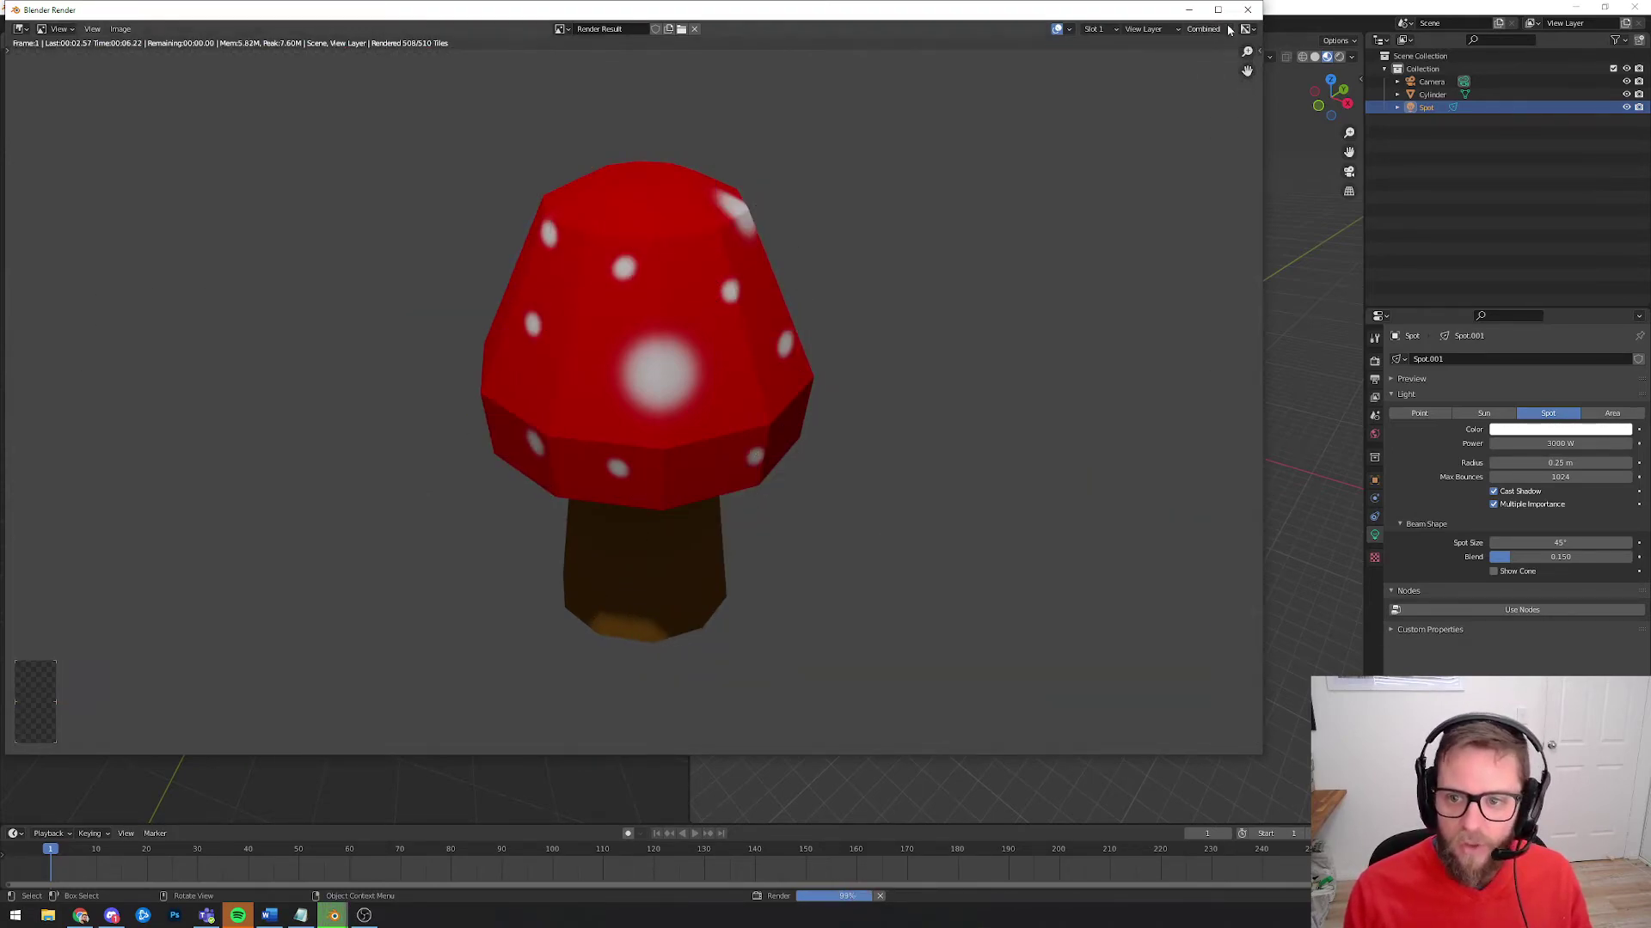
pyautogui.click(1247, 9)
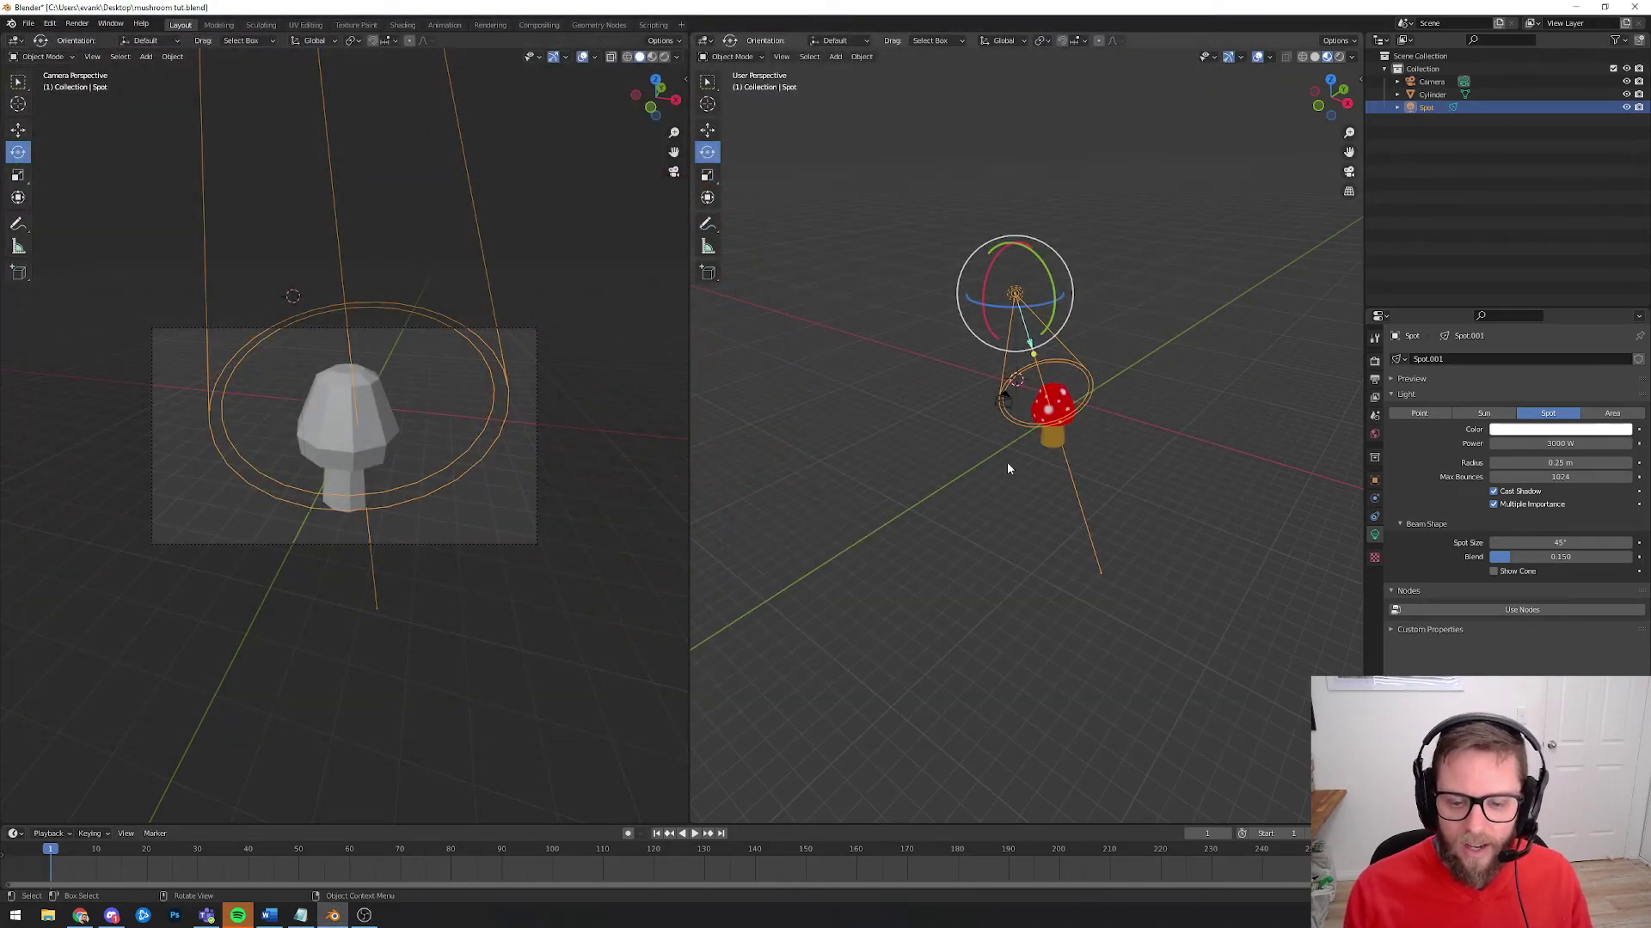
pyautogui.click(77, 23)
pyautogui.click(90, 38)
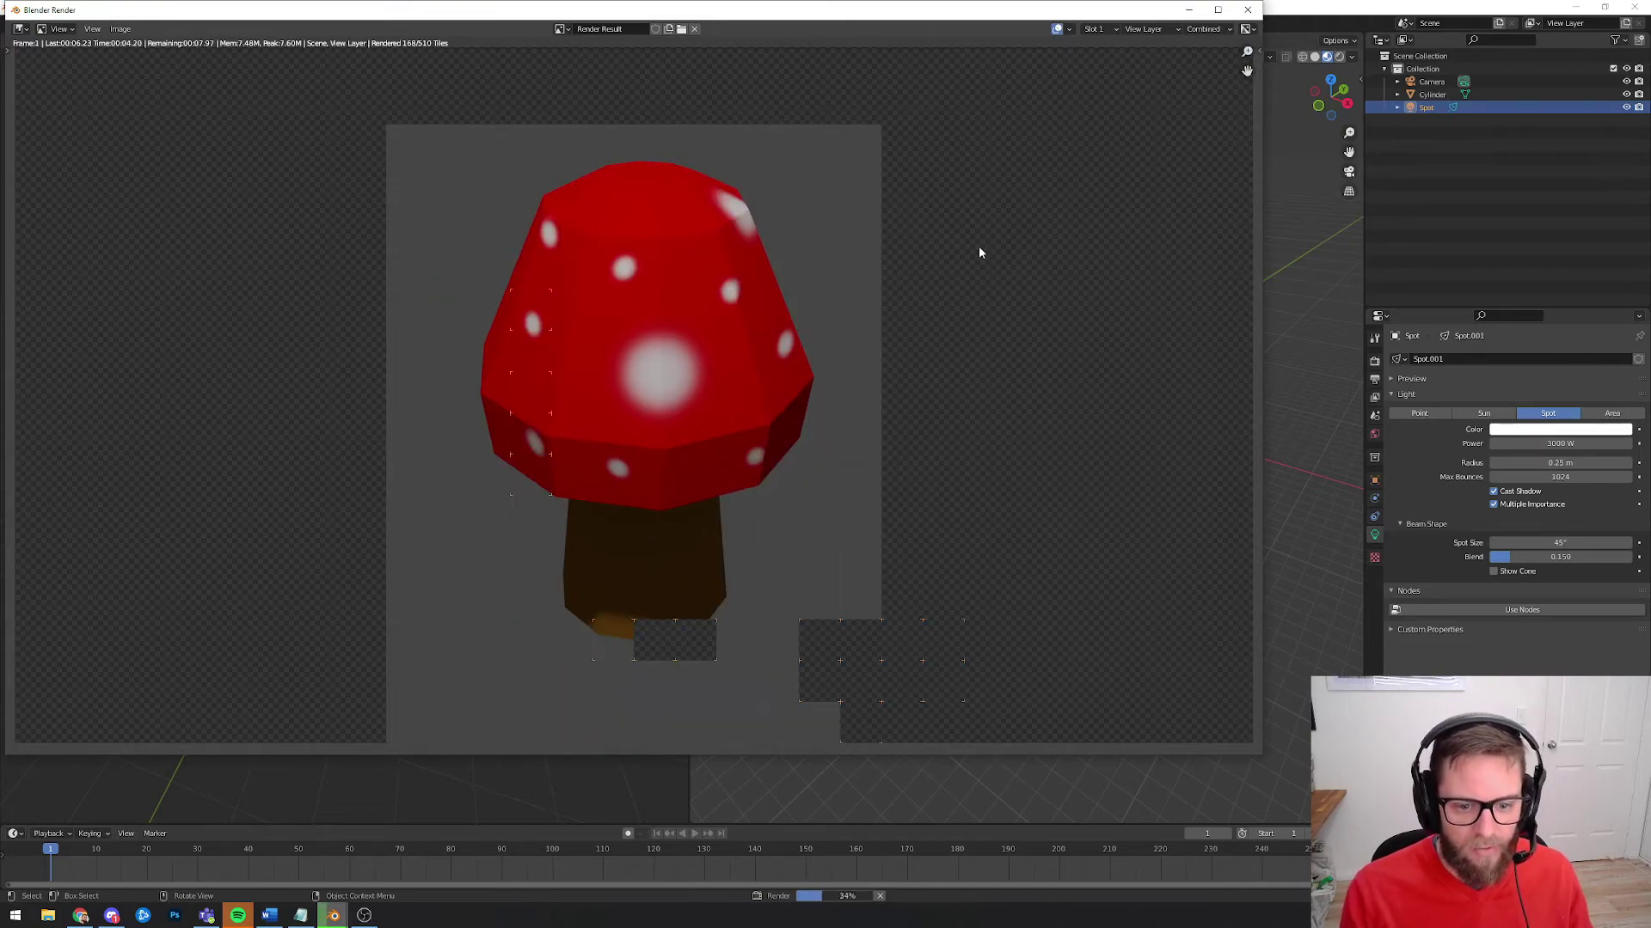
pyautogui.click(1247, 10)
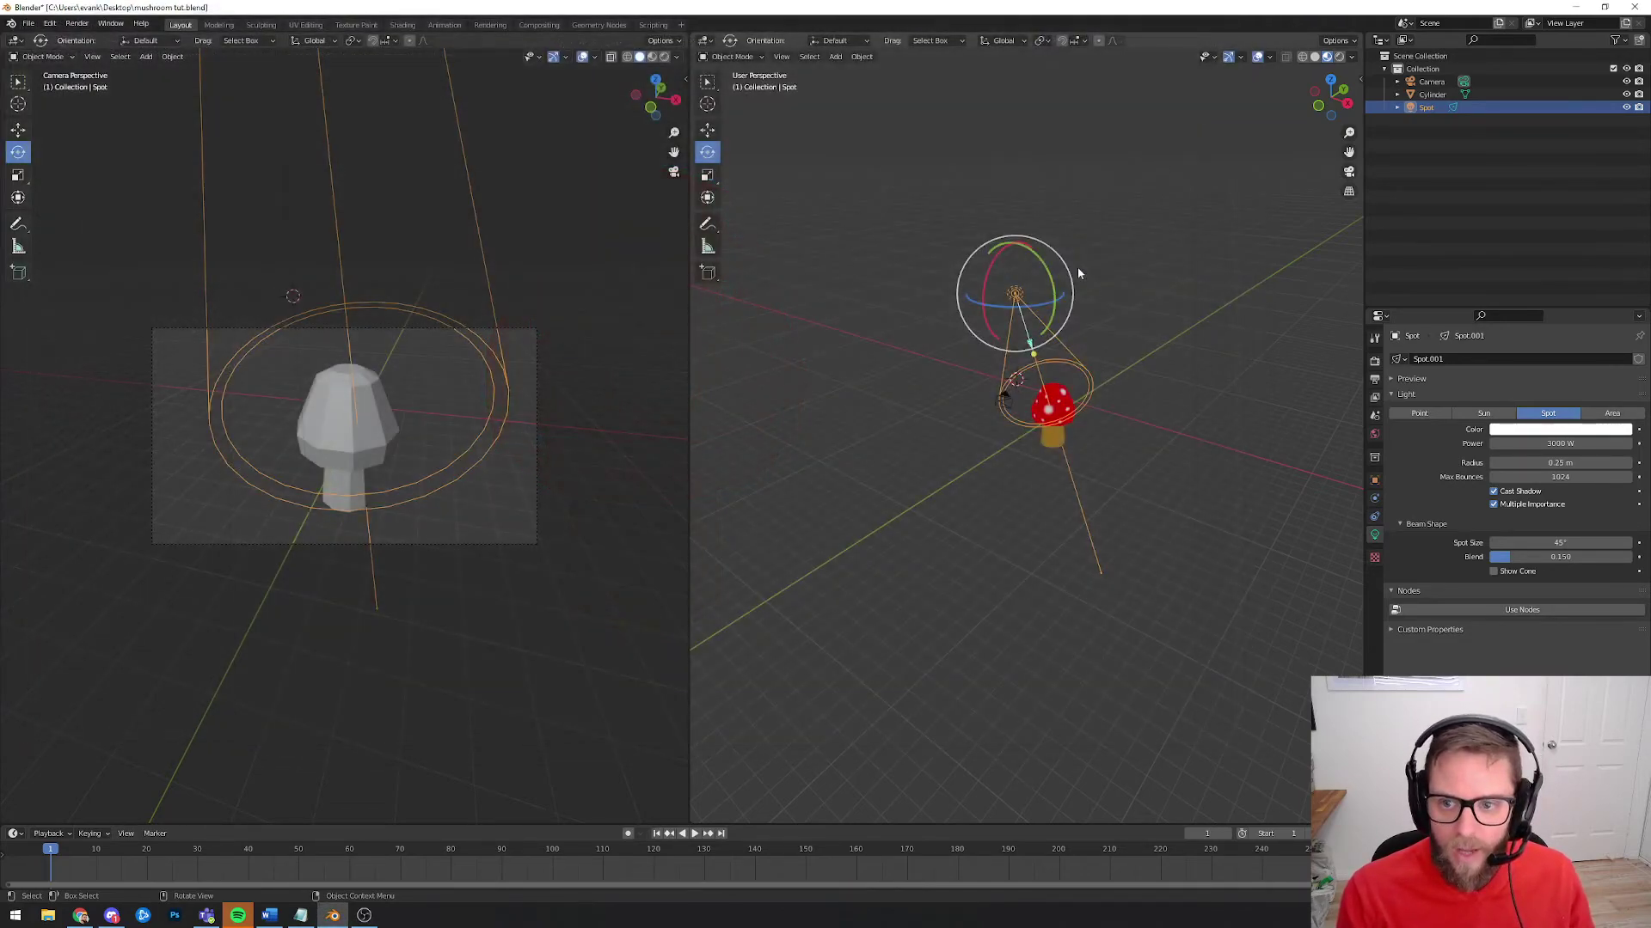
# Step: Deselect the spot light and add a mesh plane to the scene
pyautogui.click(1011, 478)
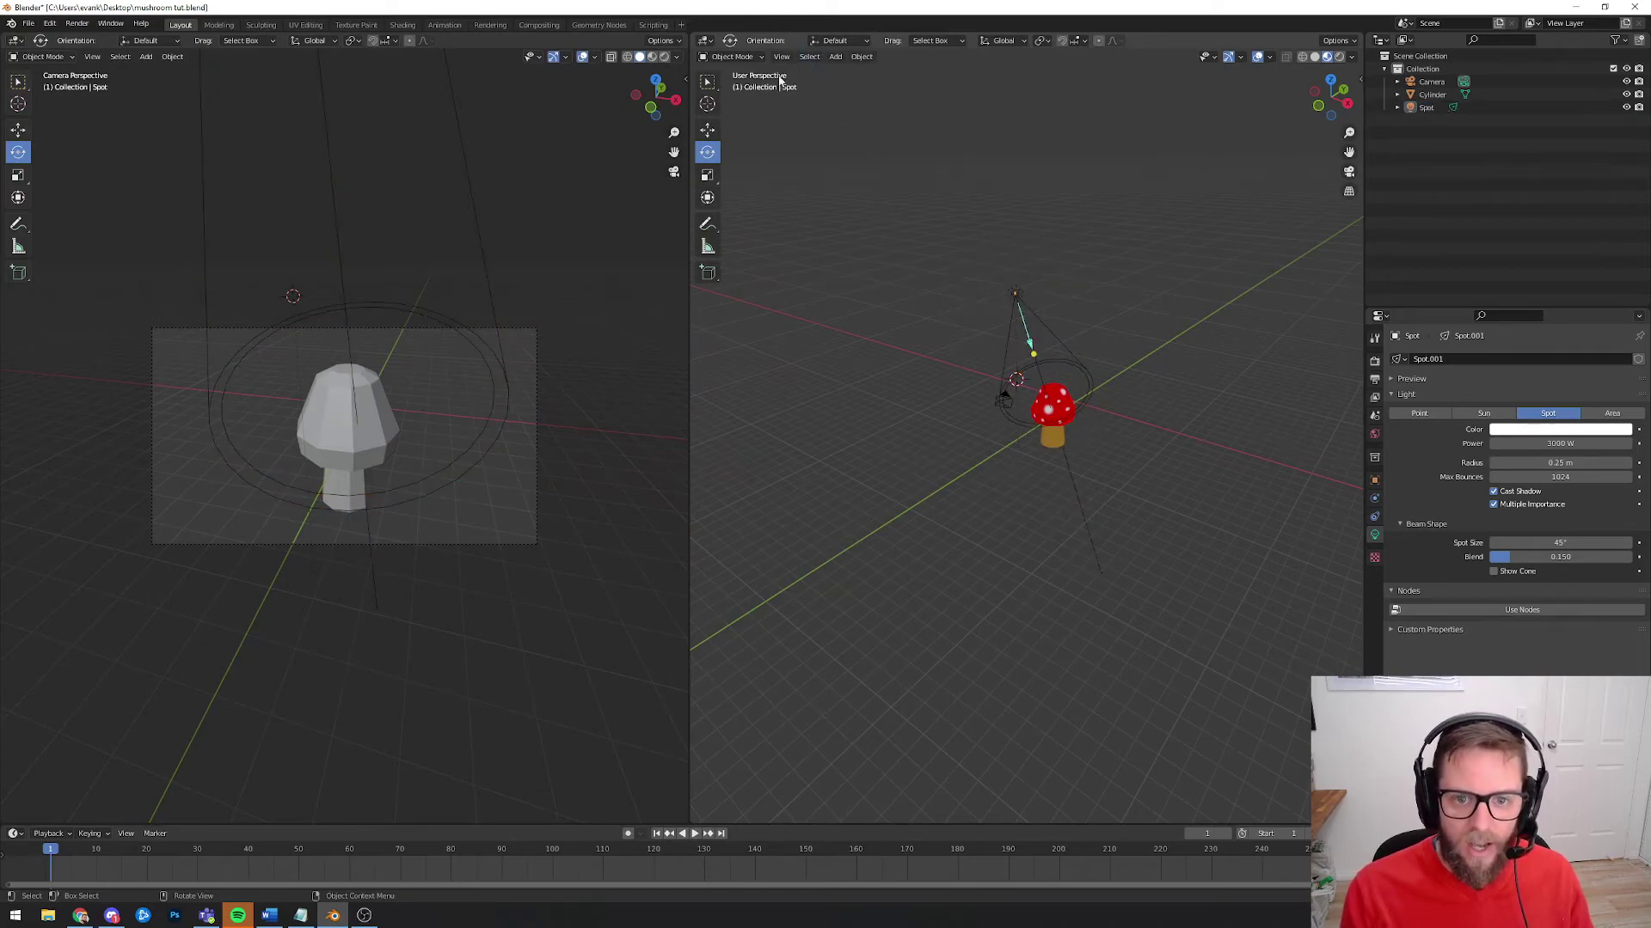
pyautogui.click(834, 58)
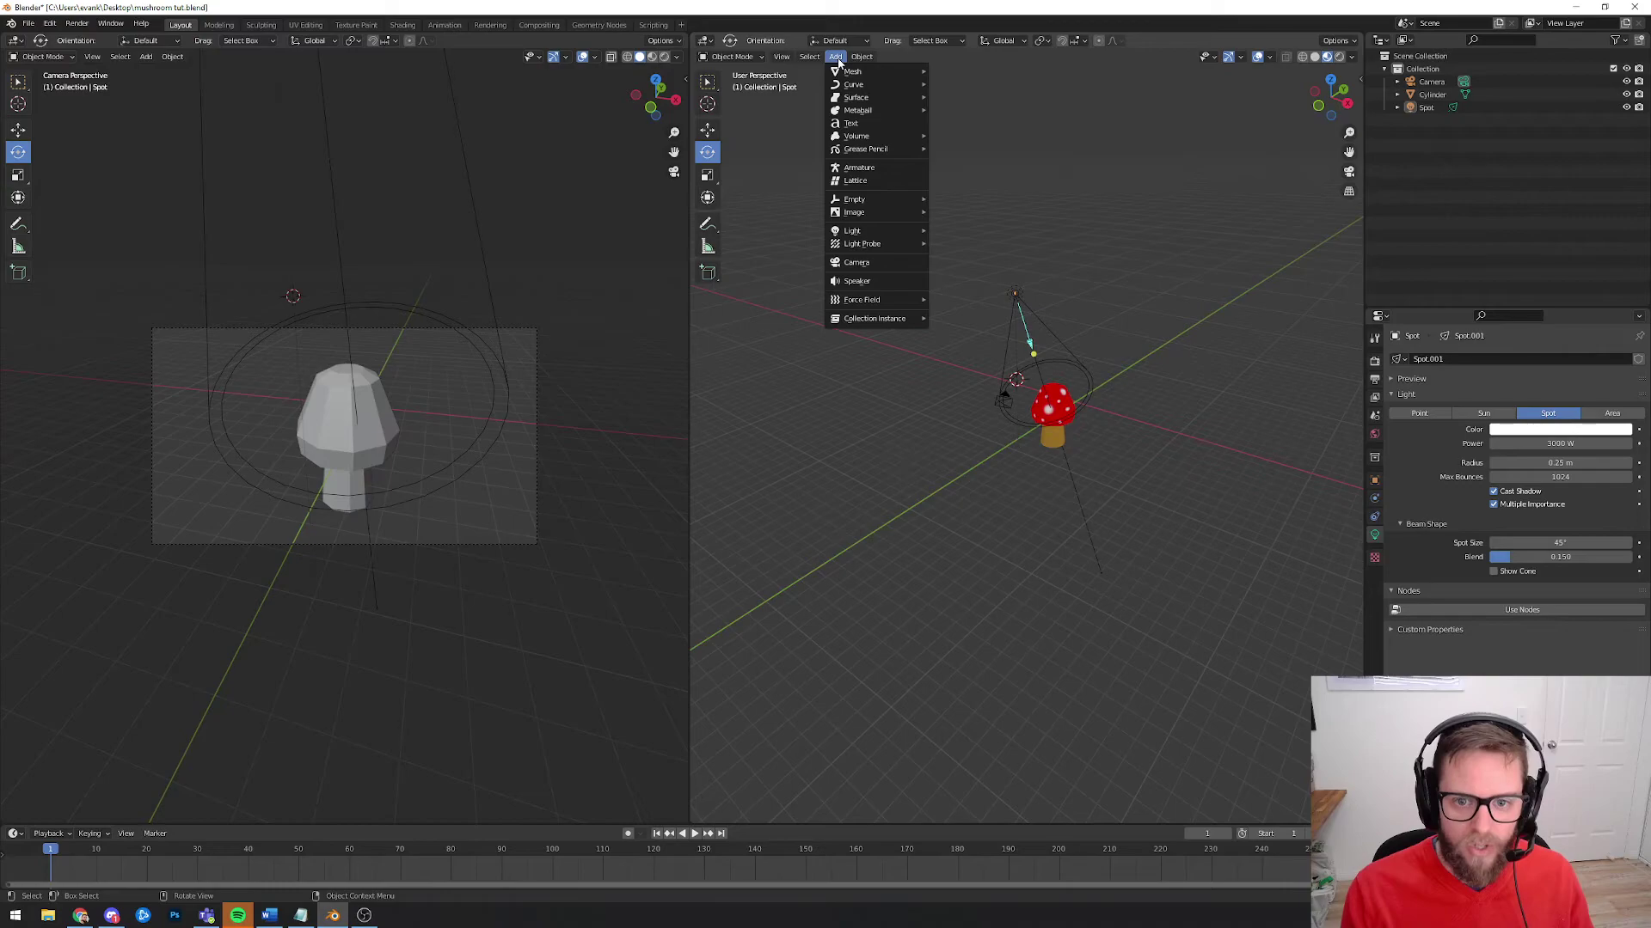
pyautogui.moveTo(851, 74)
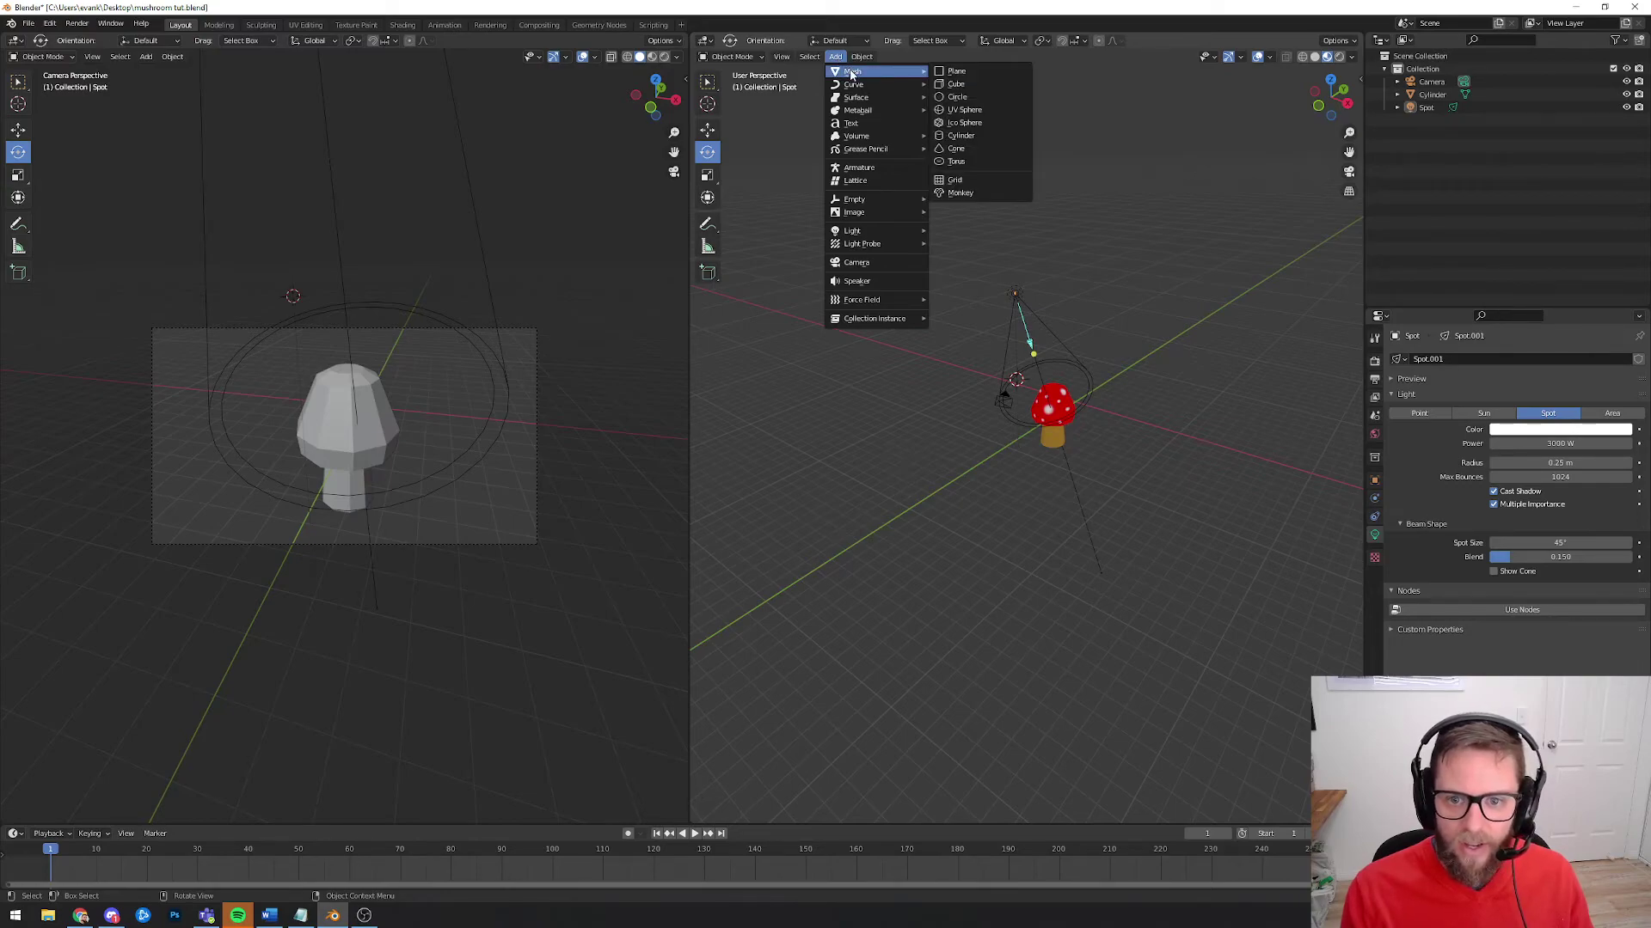
pyautogui.click(1001, 72)
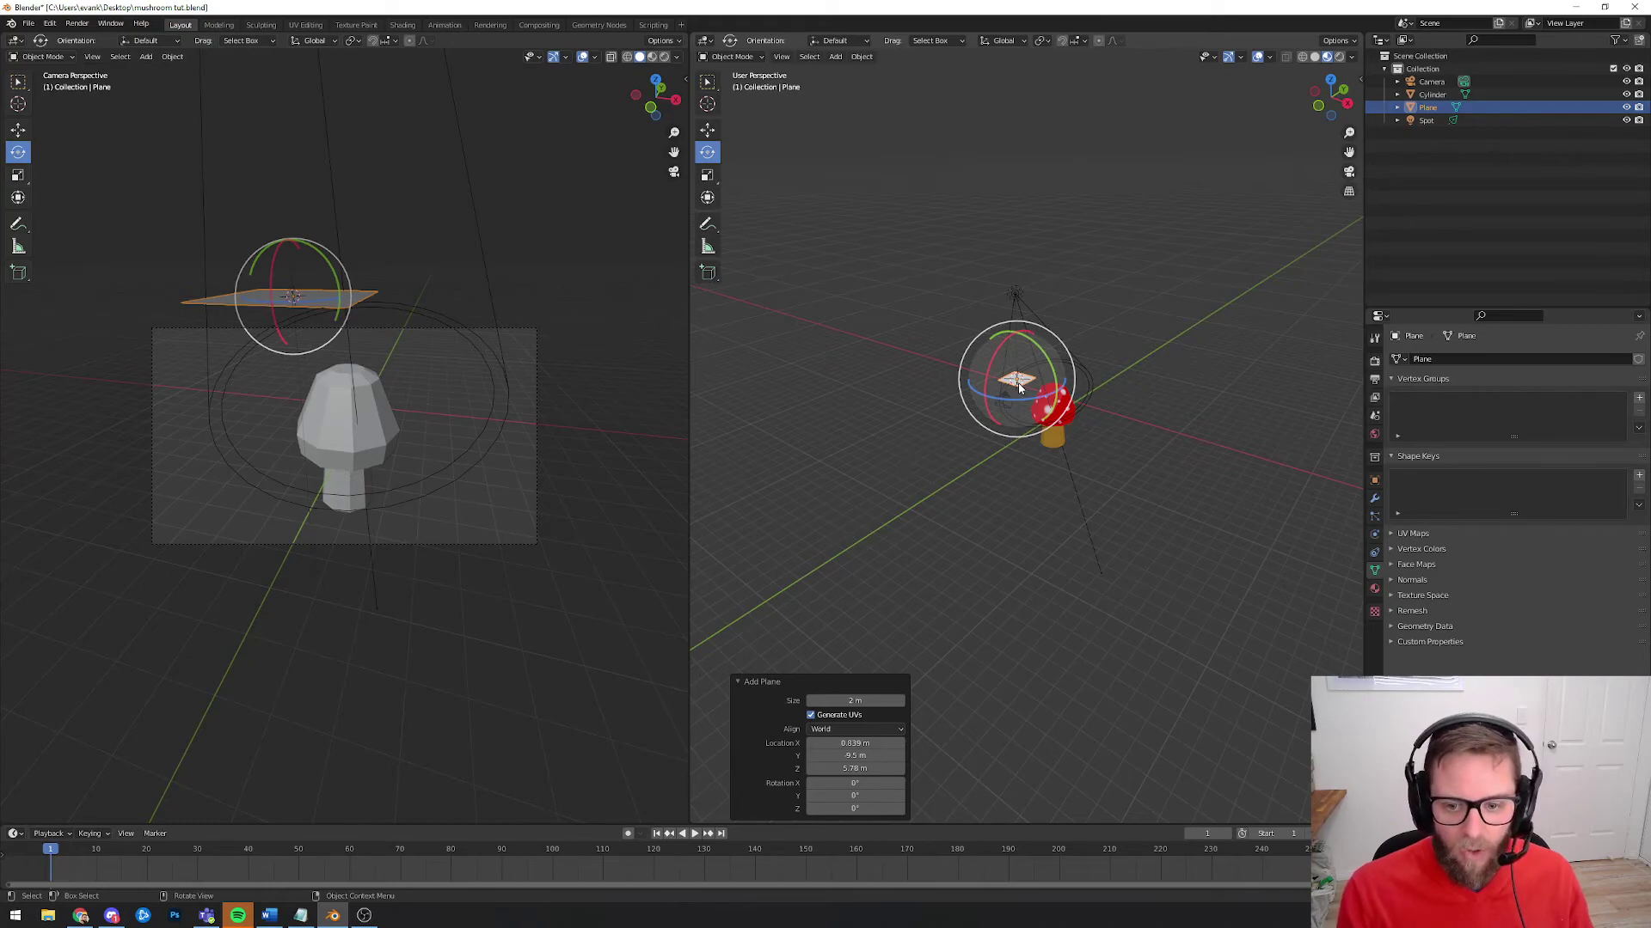
# Step: Scale the plane up uniformly into a large ground surface and lower it vertically to the base of the mushroom's stem
pyautogui.click(709, 174)
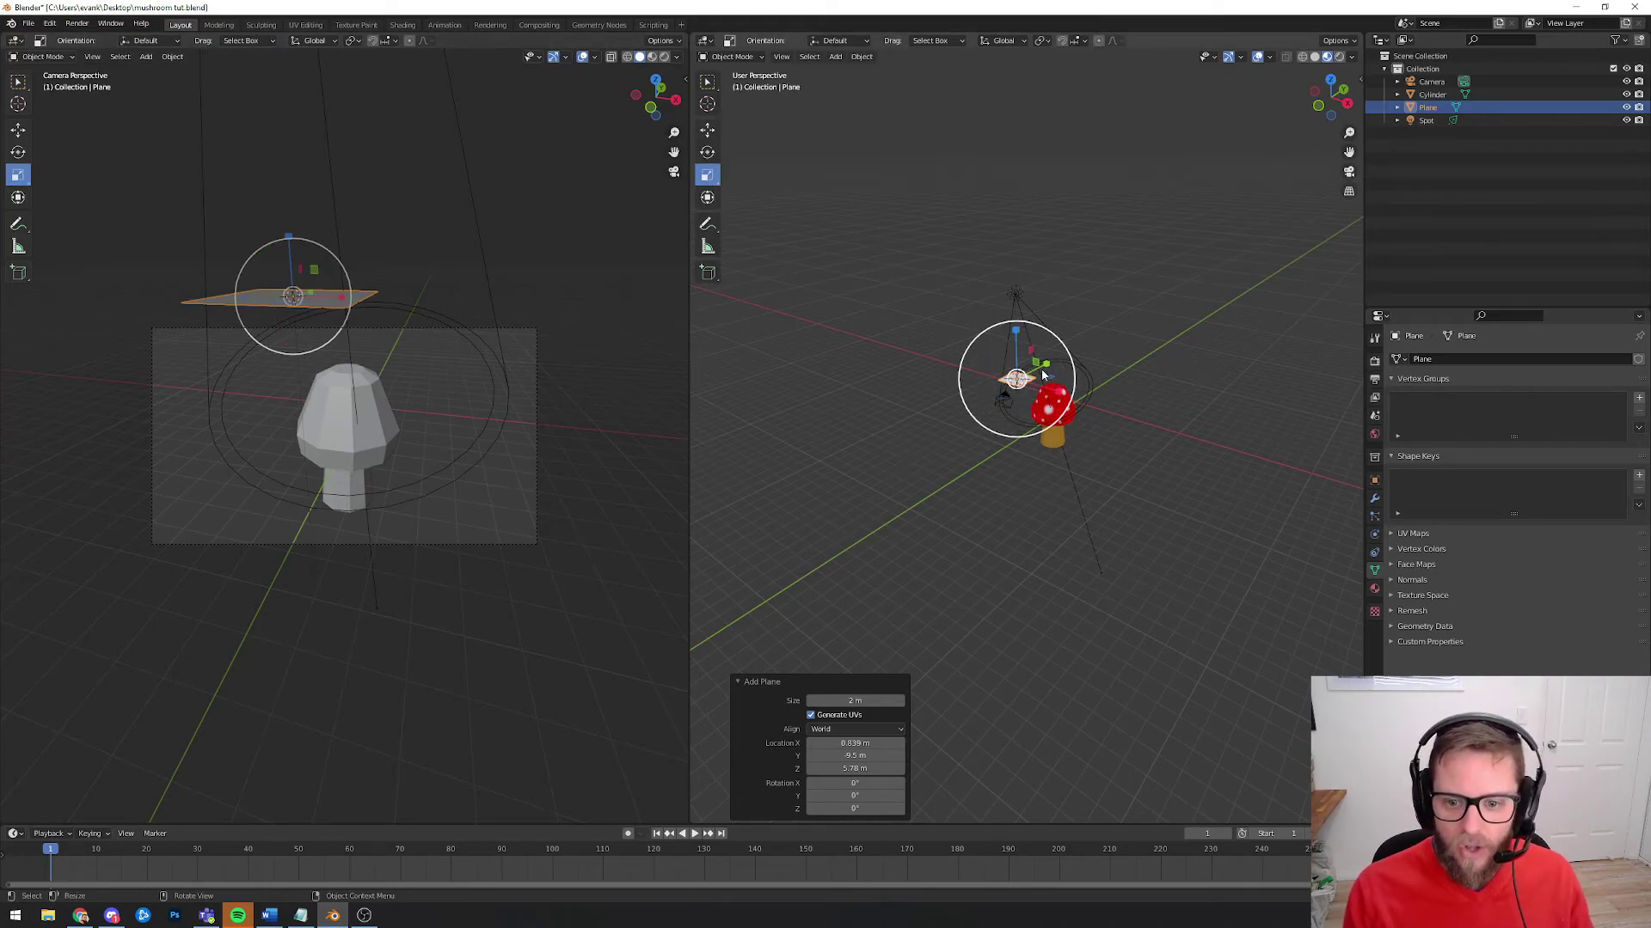
pyautogui.moveTo(1033, 384); pyautogui.dragTo(988, 481)
pyautogui.scroll(1, 1074, 372)
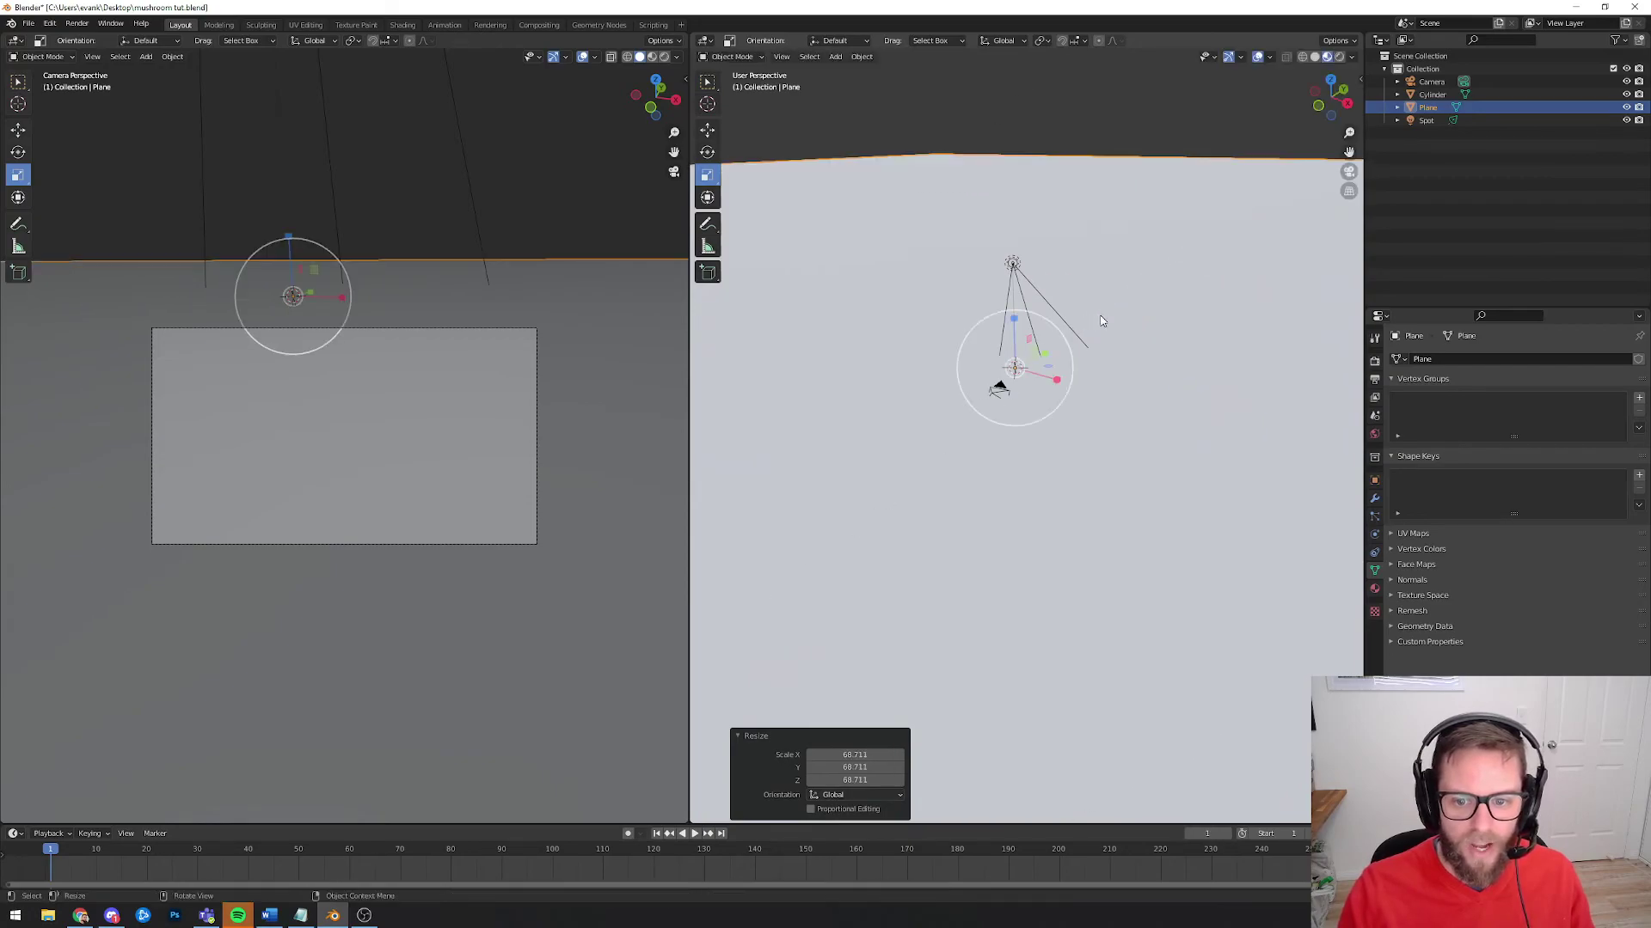
pyautogui.click(714, 133)
pyautogui.moveTo(1014, 323); pyautogui.dragTo(1029, 439)
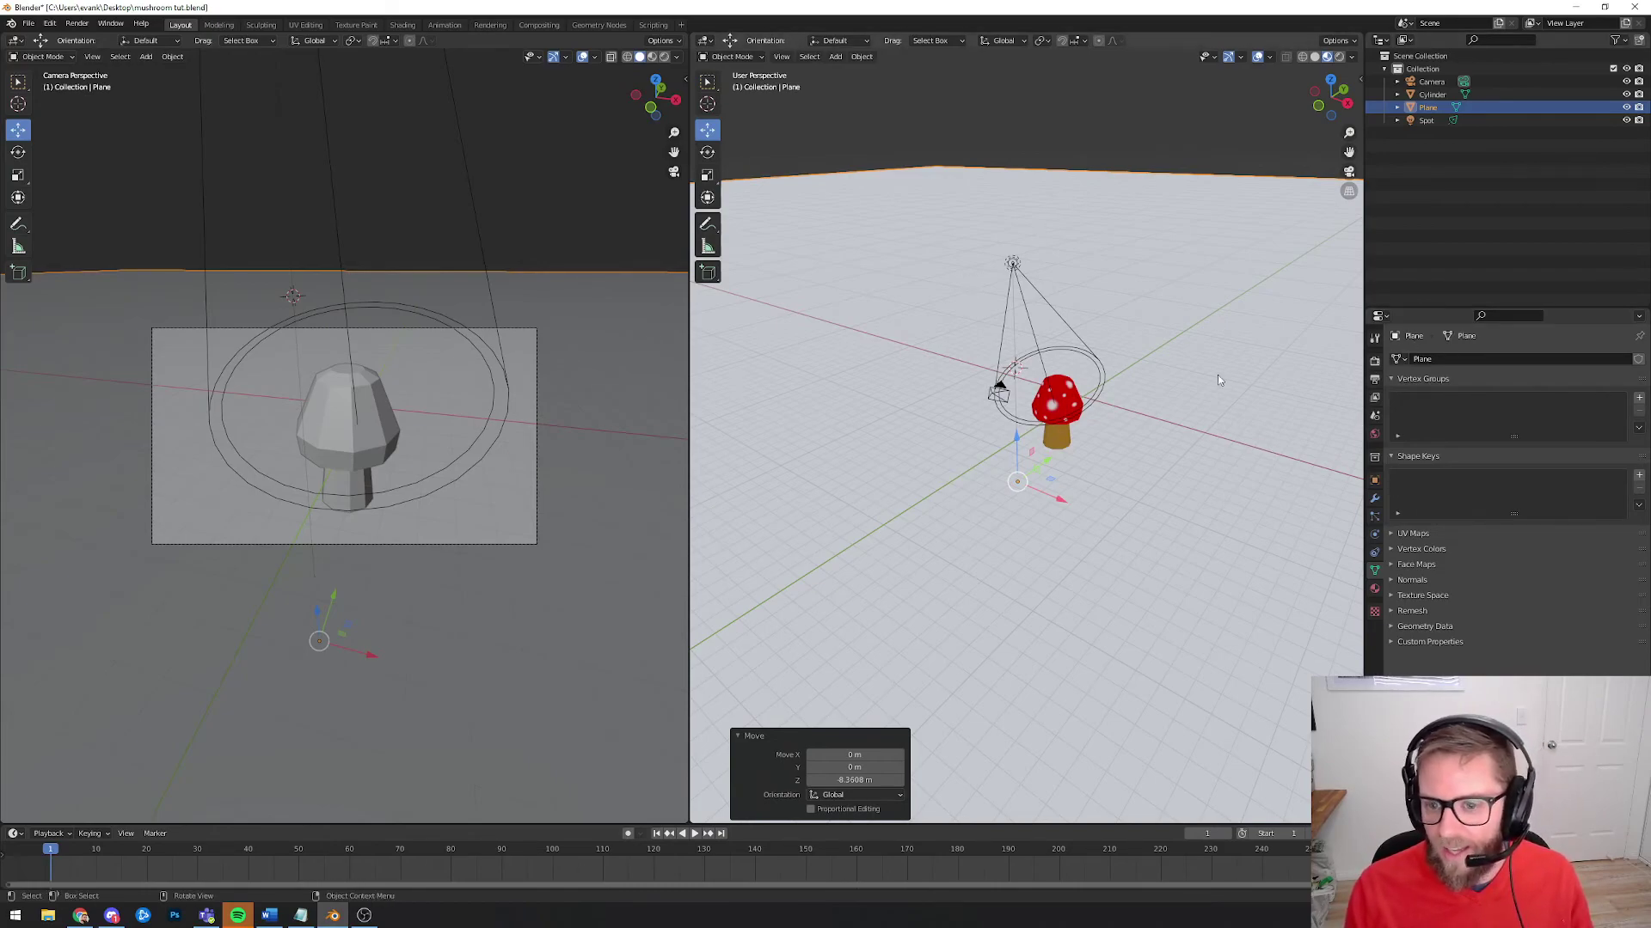
# Step: Render a still image of the spot-lit mushroom standing on the ground plane
pyautogui.click(77, 23)
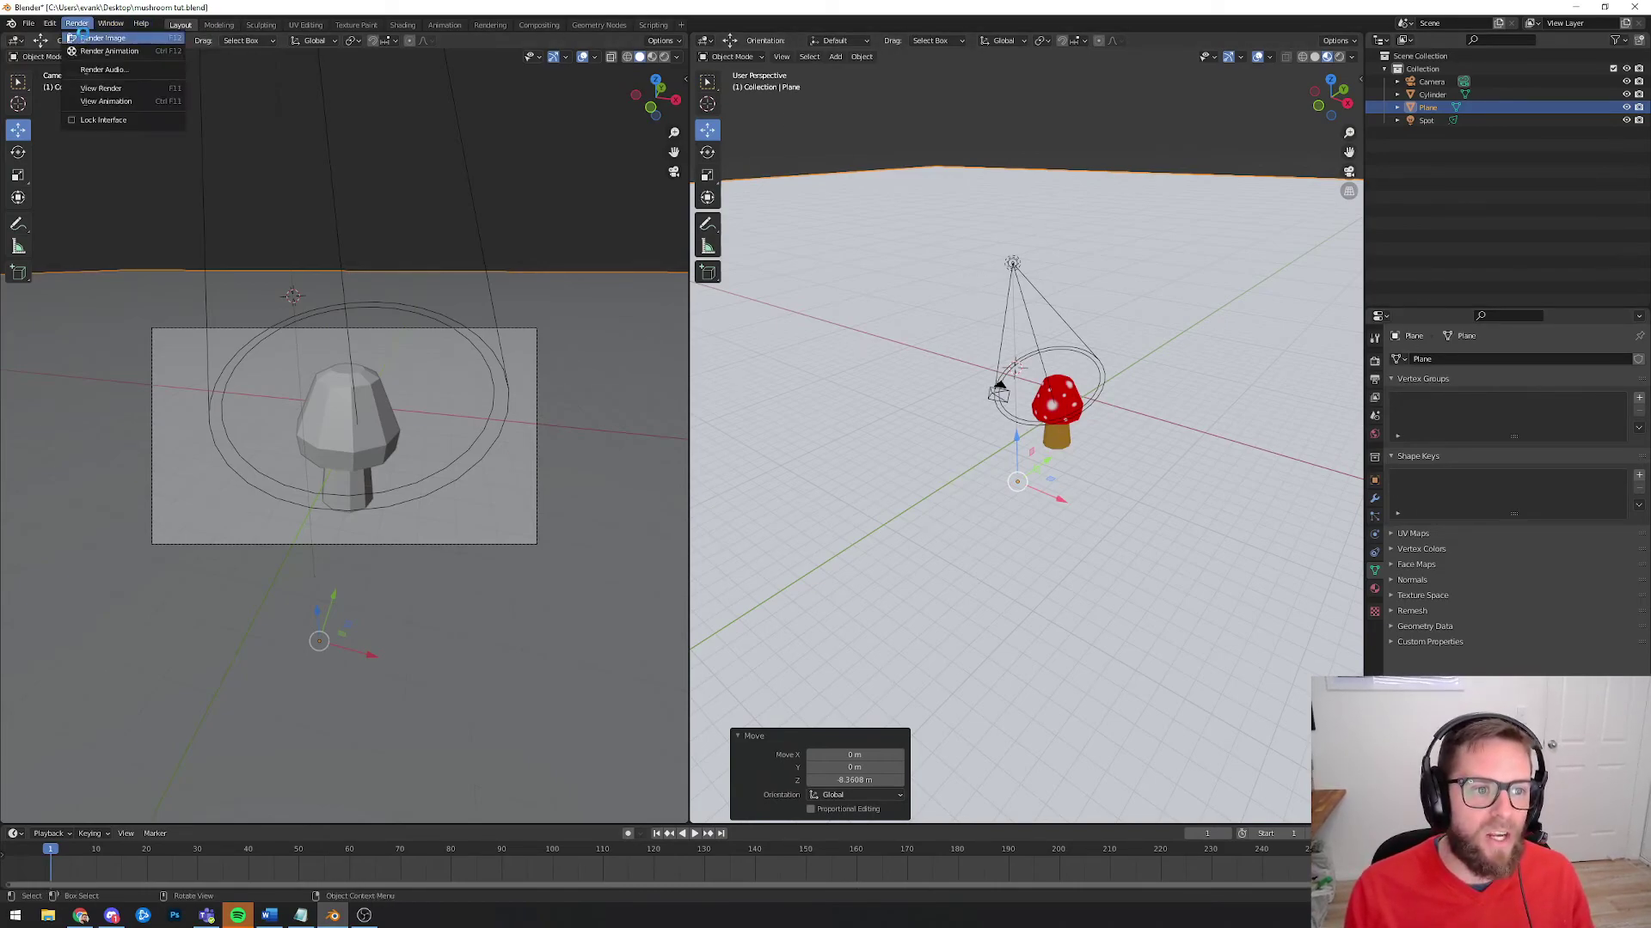
pyautogui.click(90, 37)
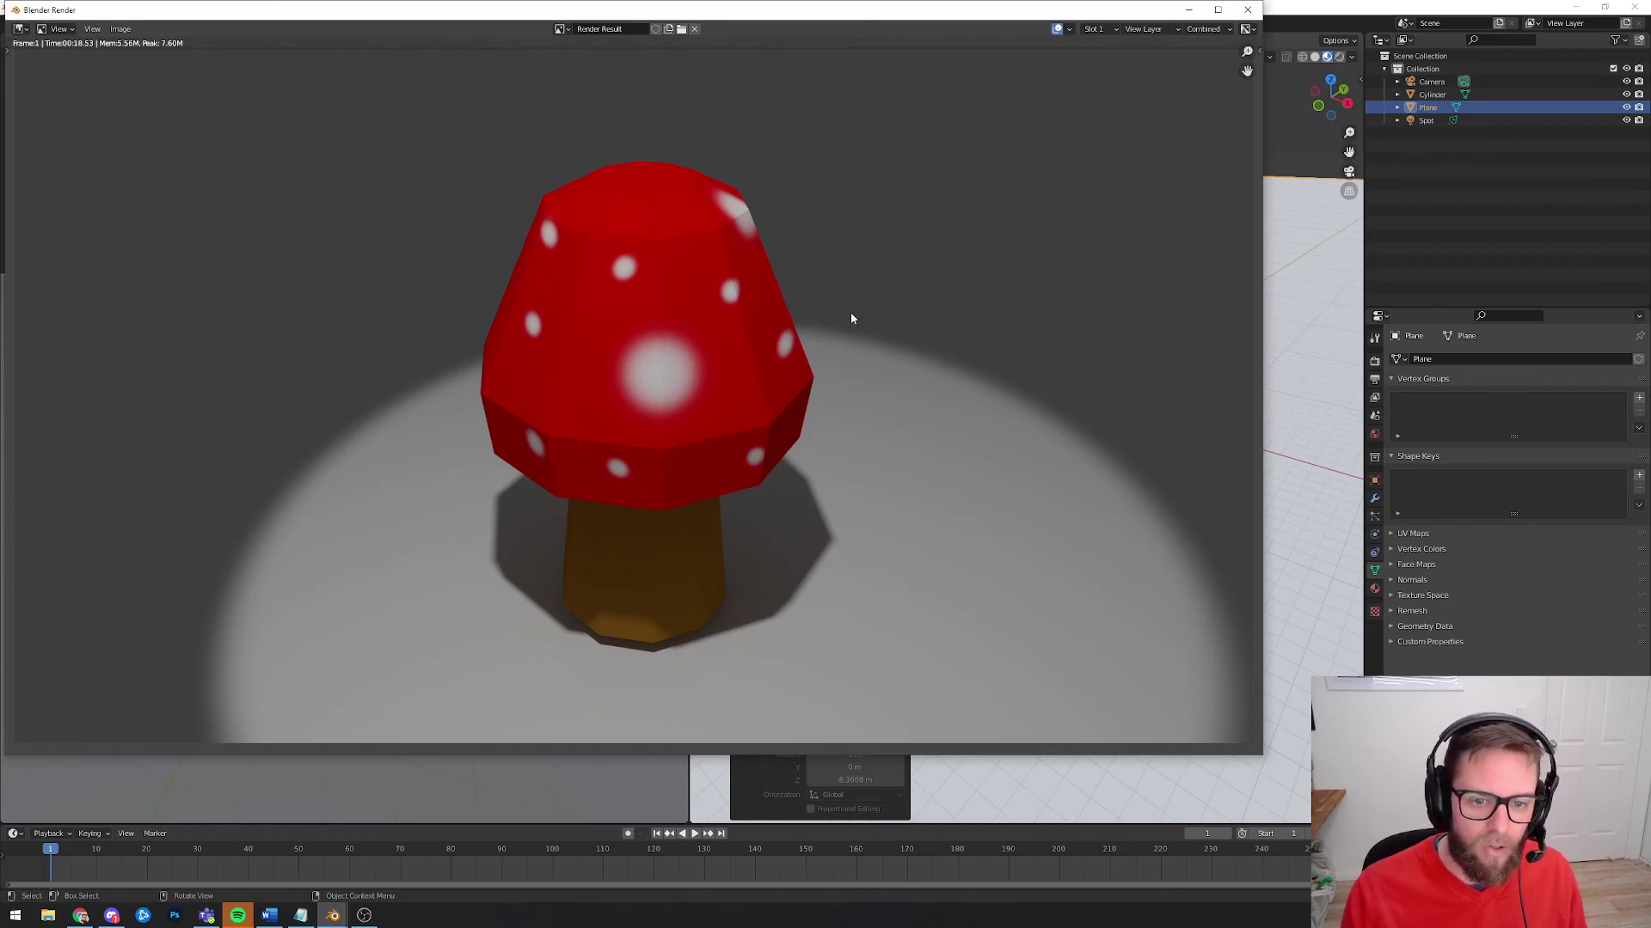
pyautogui.moveTo(177, 12); pyautogui.dragTo(191, 27)
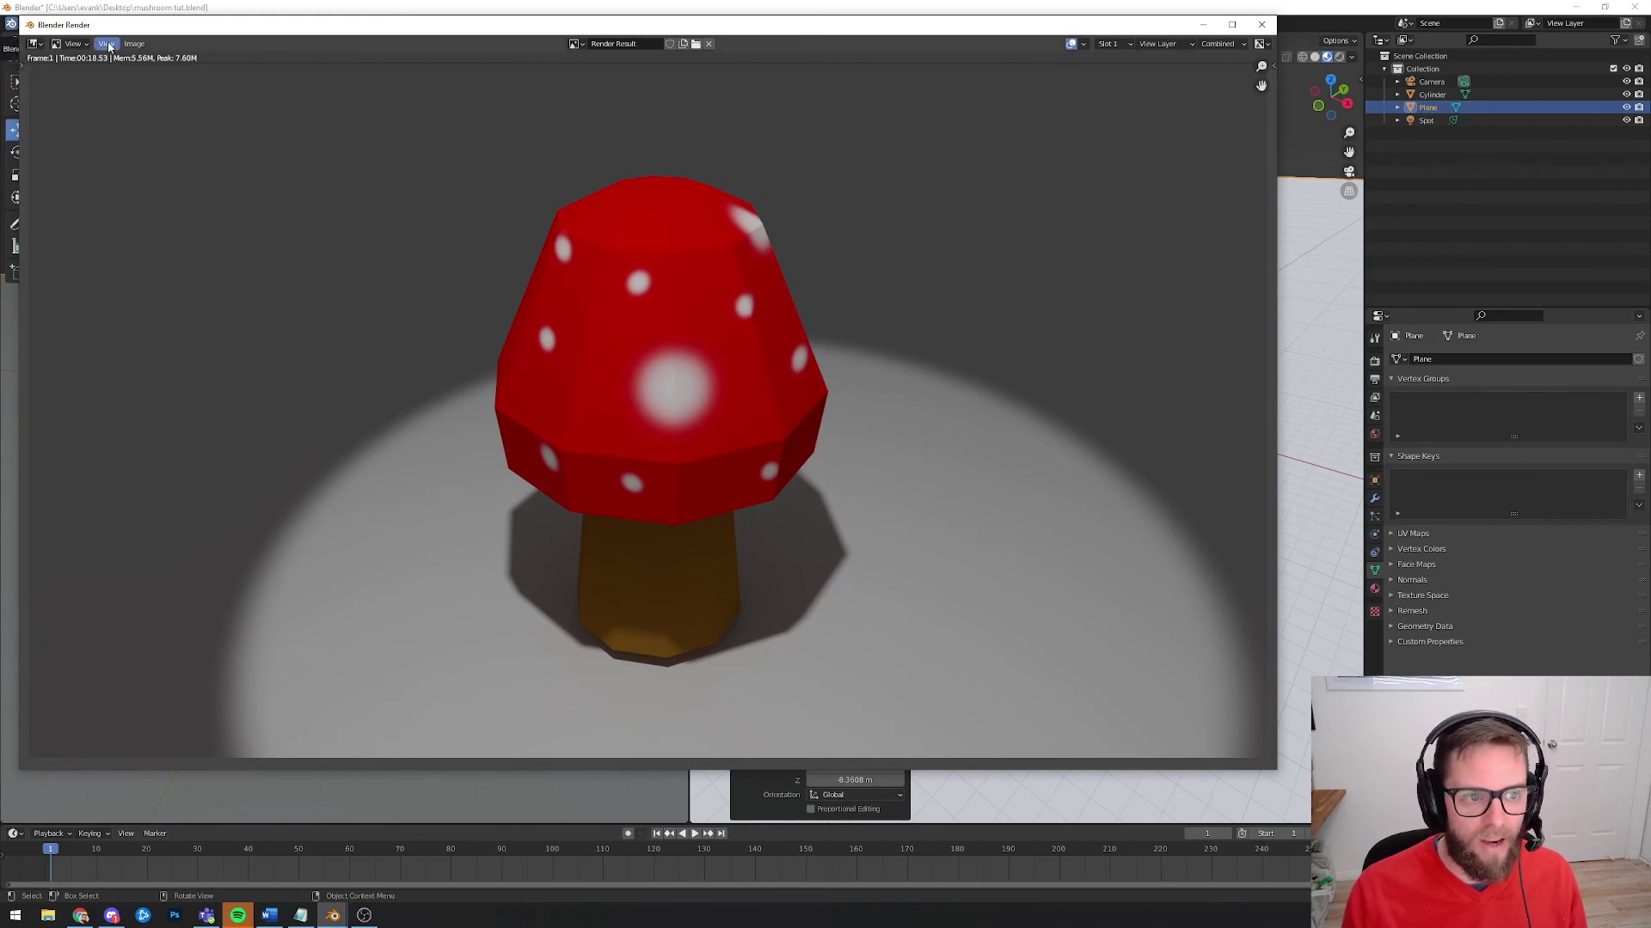
# Step: Start saving the rendered image as a PNG in the Desktop folder and select the default file name for replacement
pyautogui.click(134, 44)
pyautogui.click(162, 135)
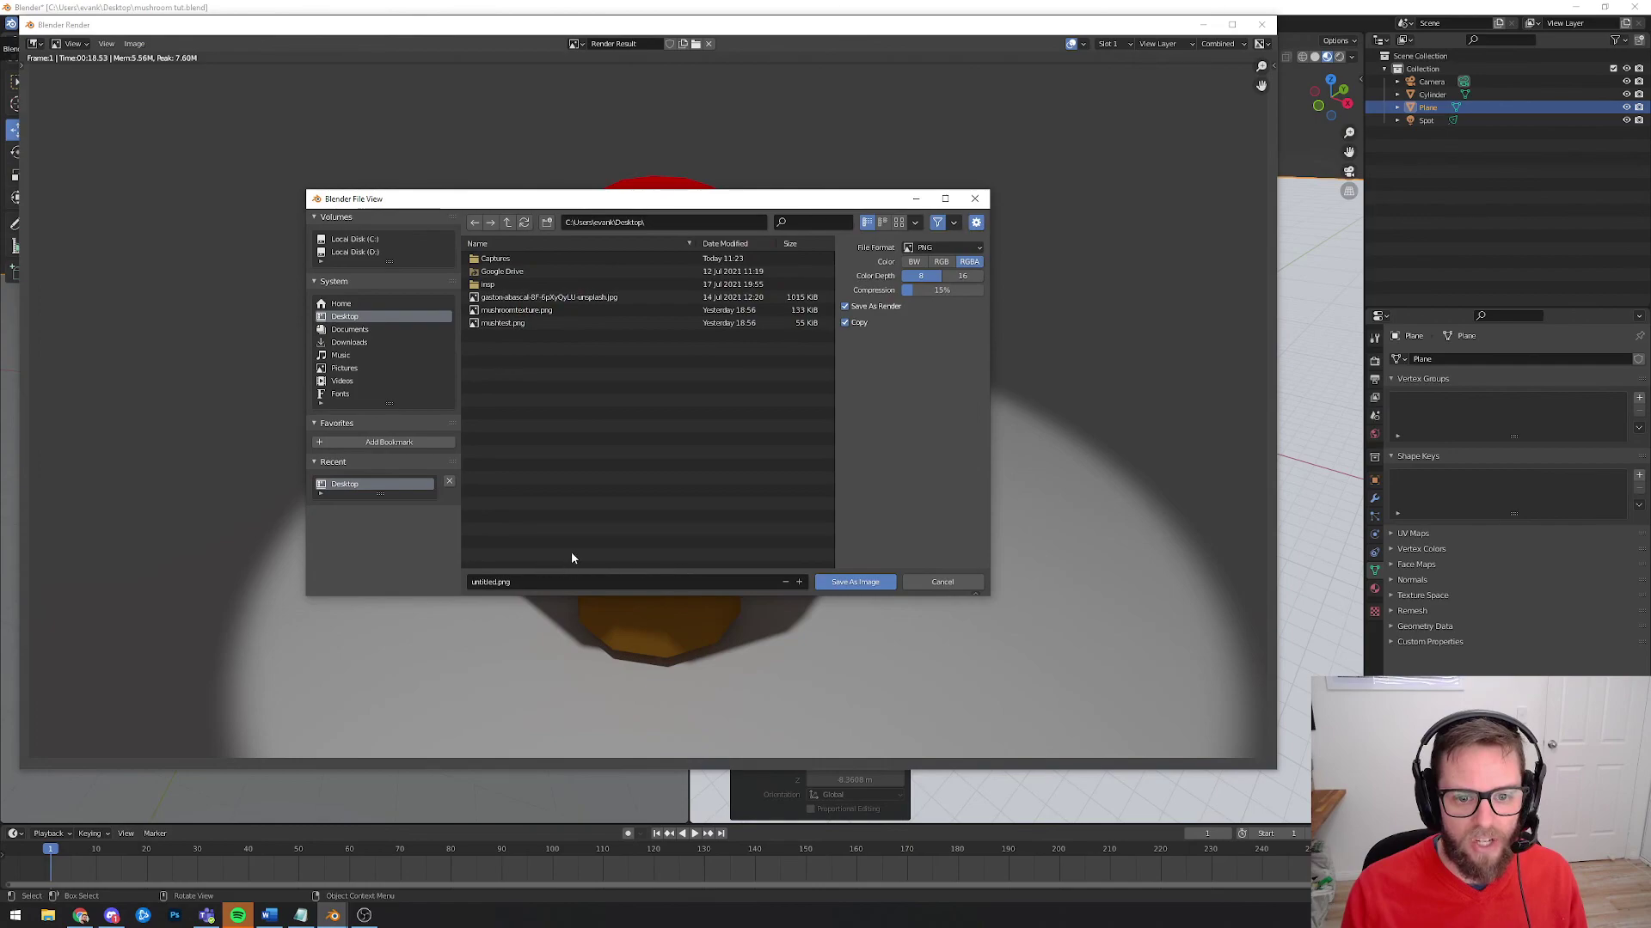
pyautogui.moveTo(595, 200); pyautogui.dragTo(589, 214)
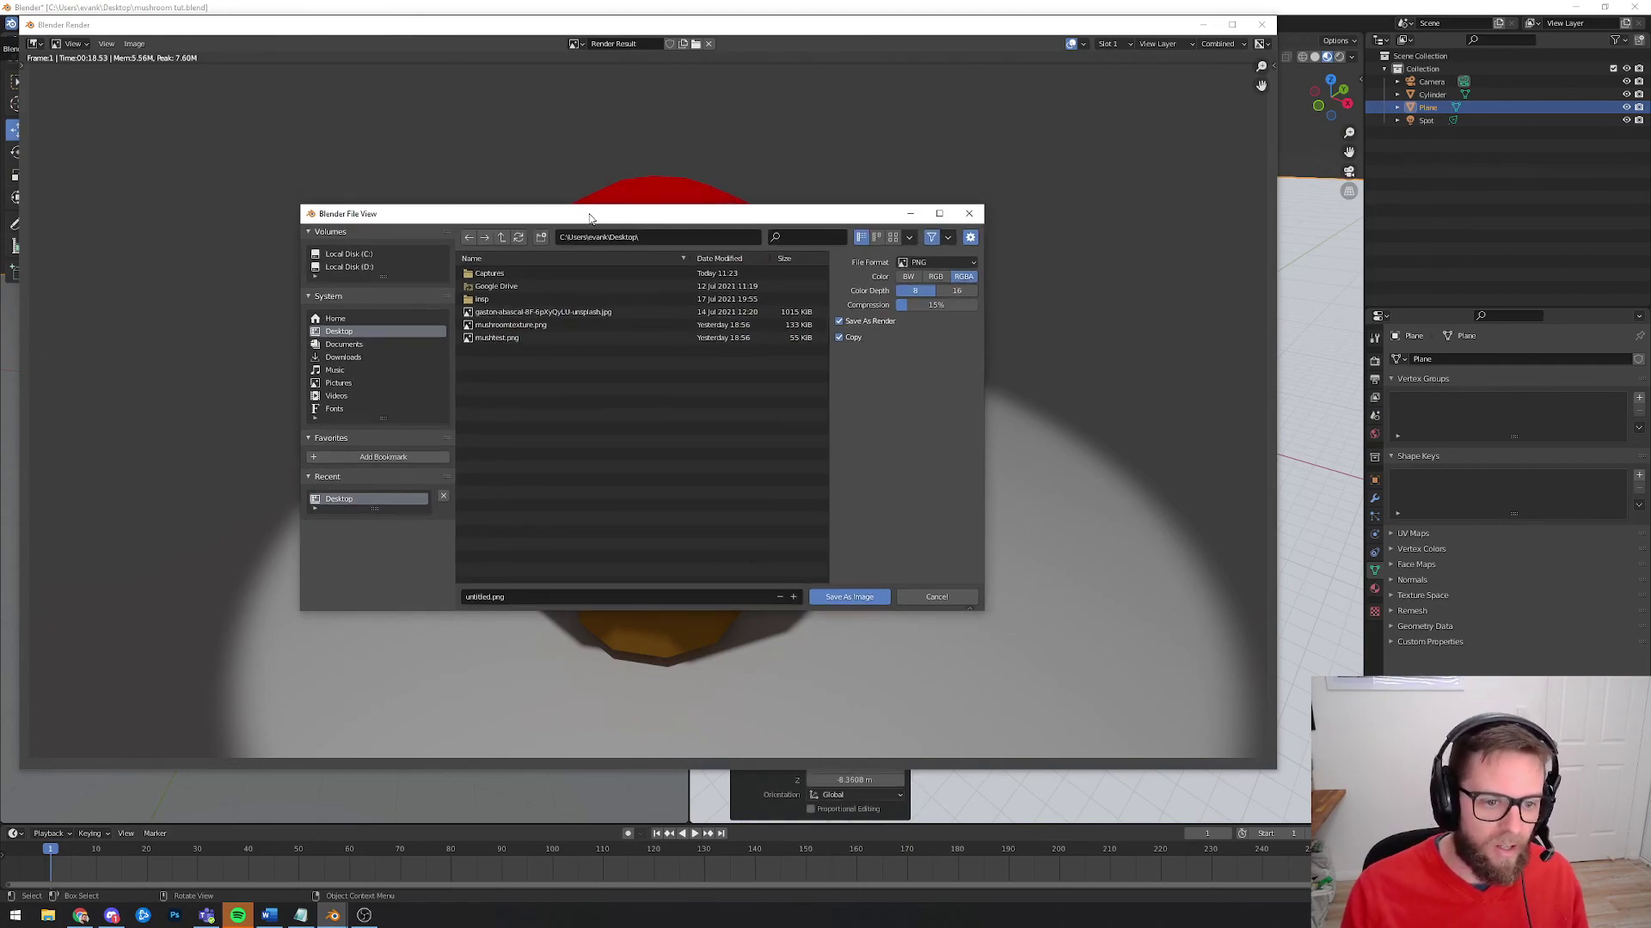
pyautogui.click(510, 599)
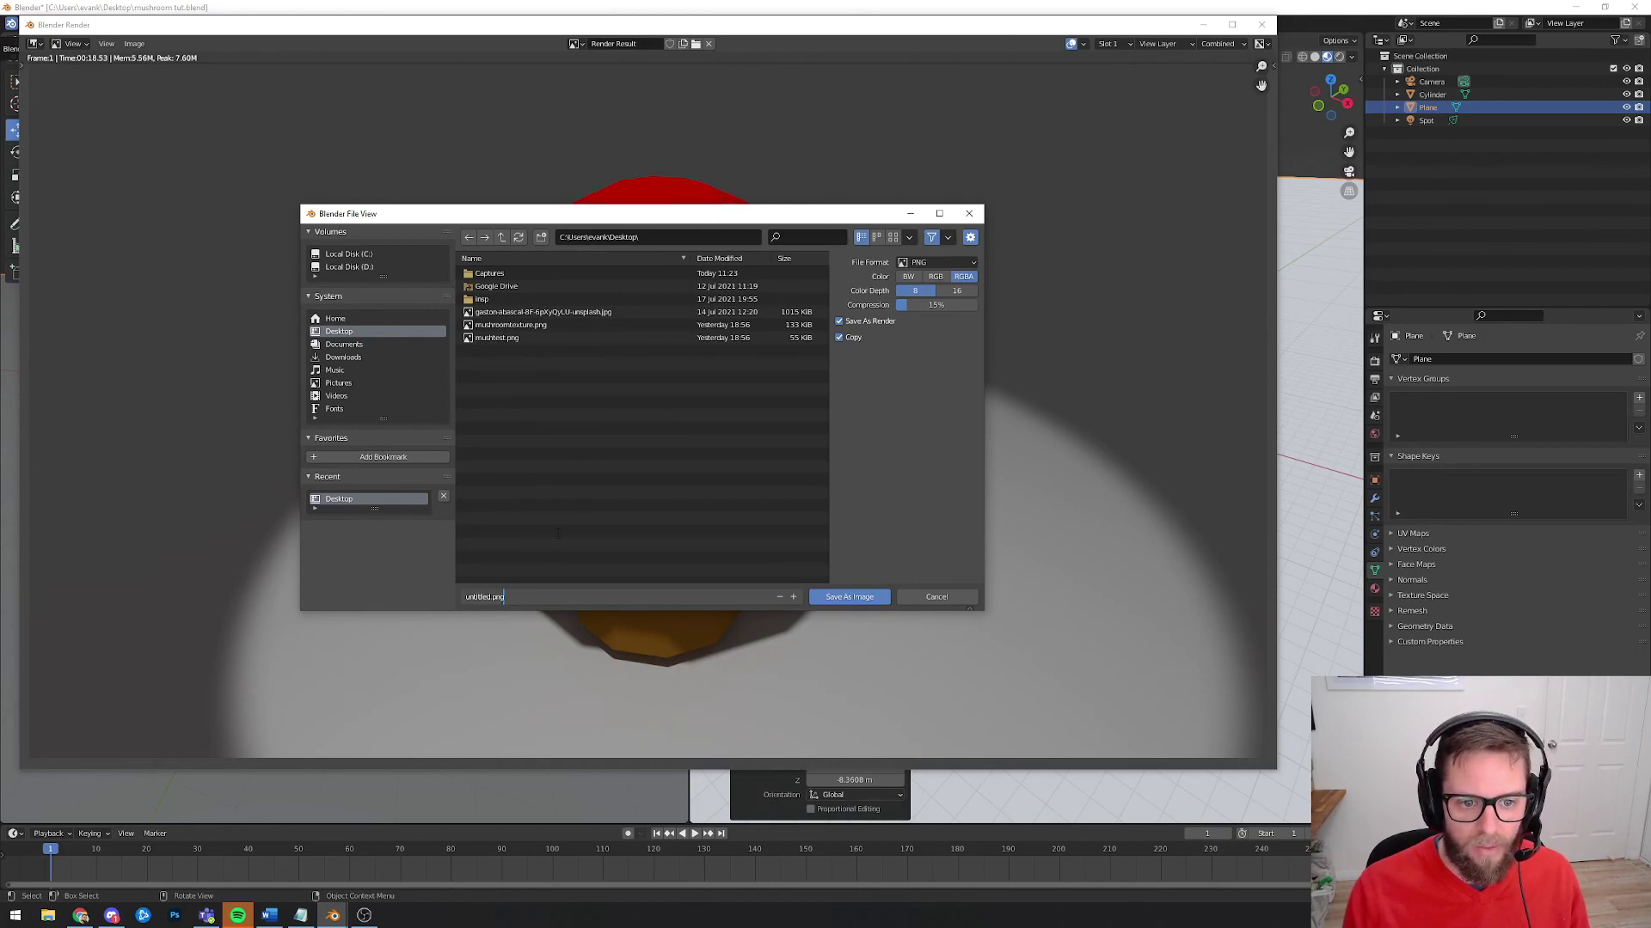
pyautogui.moveTo(545, 598); pyautogui.dragTo(460, 603)
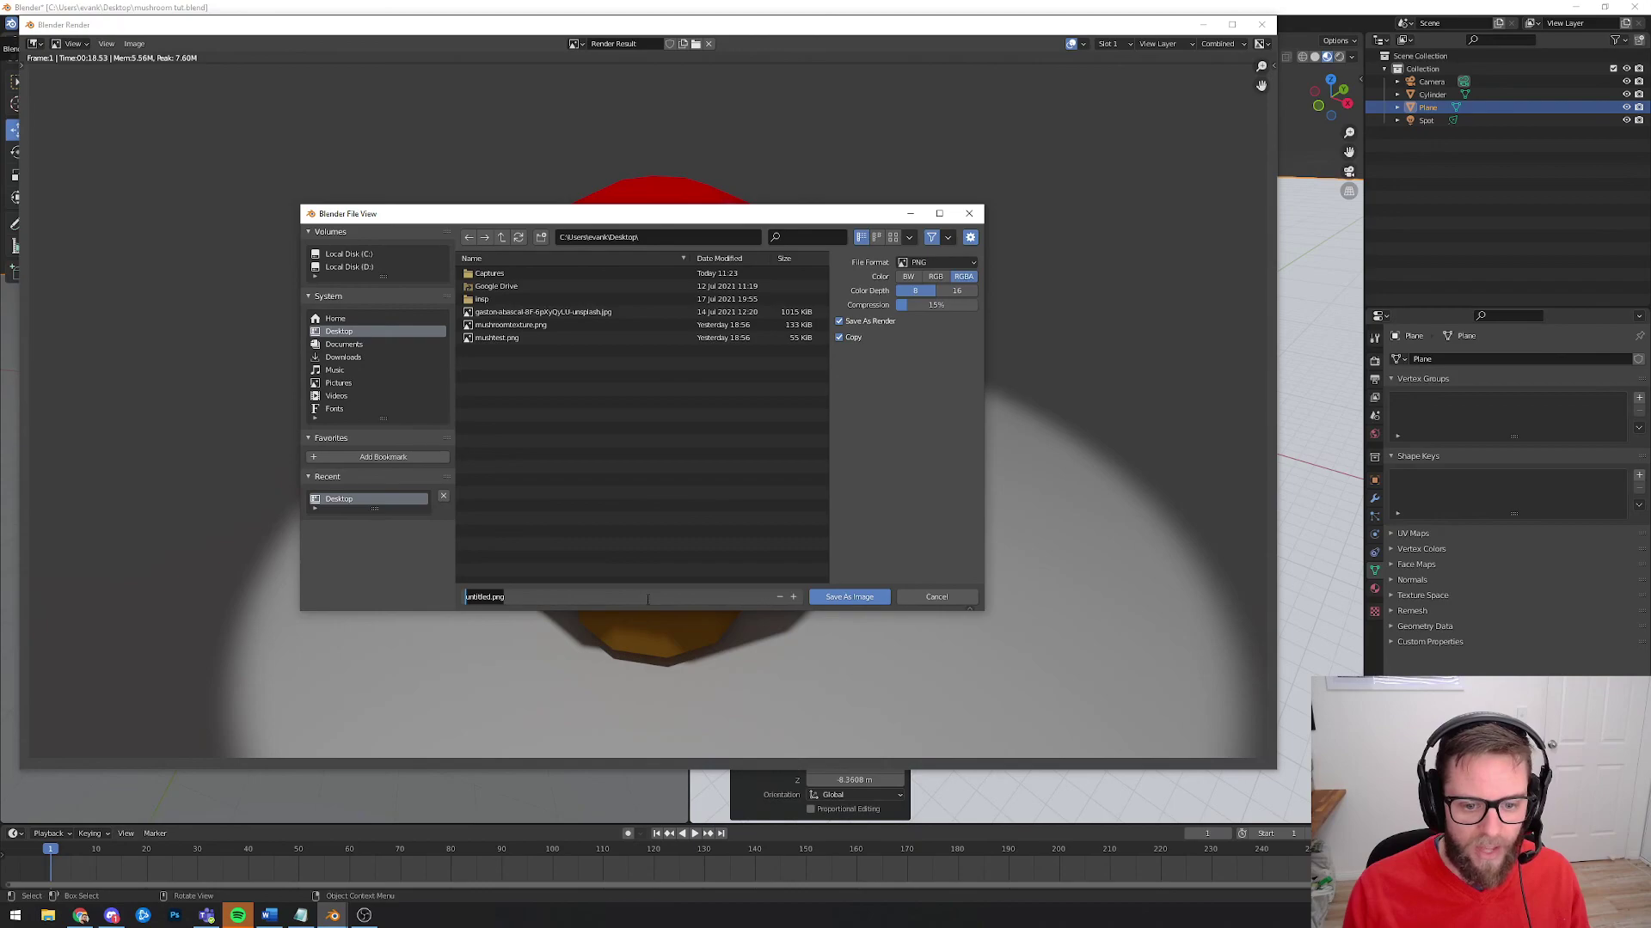